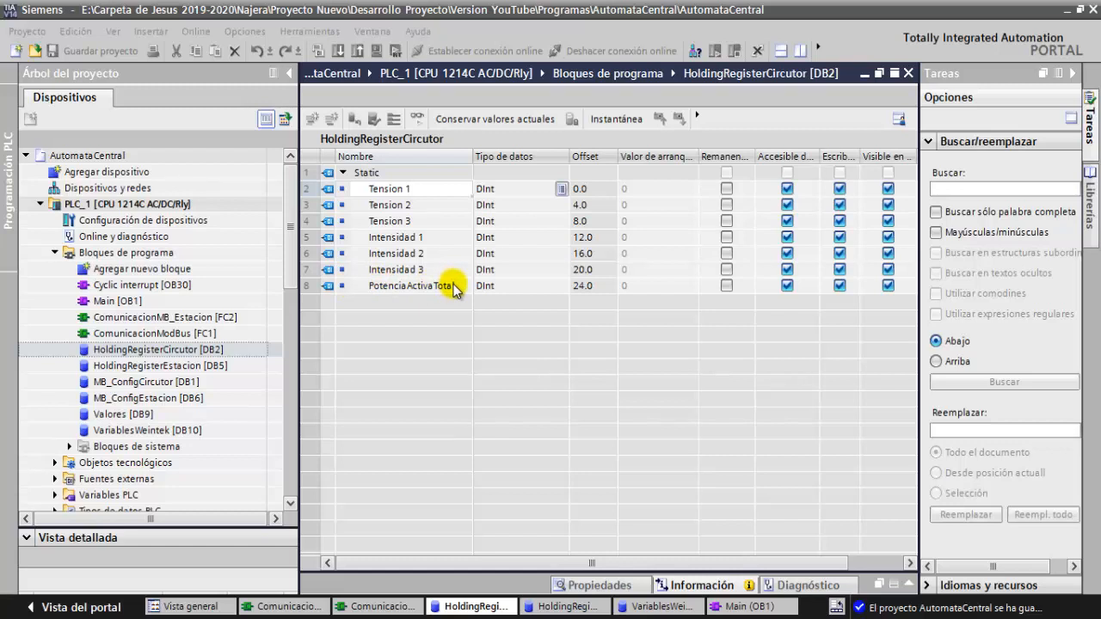
- Review the HoldingRegisterEstacion and VariablesWeintek data blocks, plus the MB_CLIENT call and MOVE assignments in ComunicacionMB_Estacion [FC2]
left_click(560, 608)
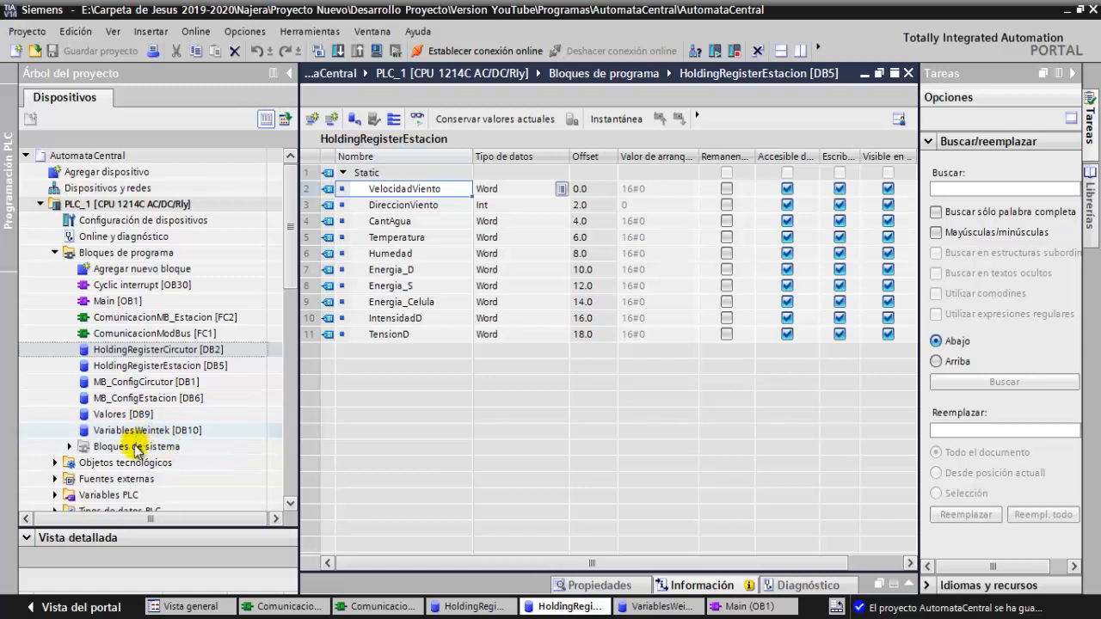
double_click(134, 432)
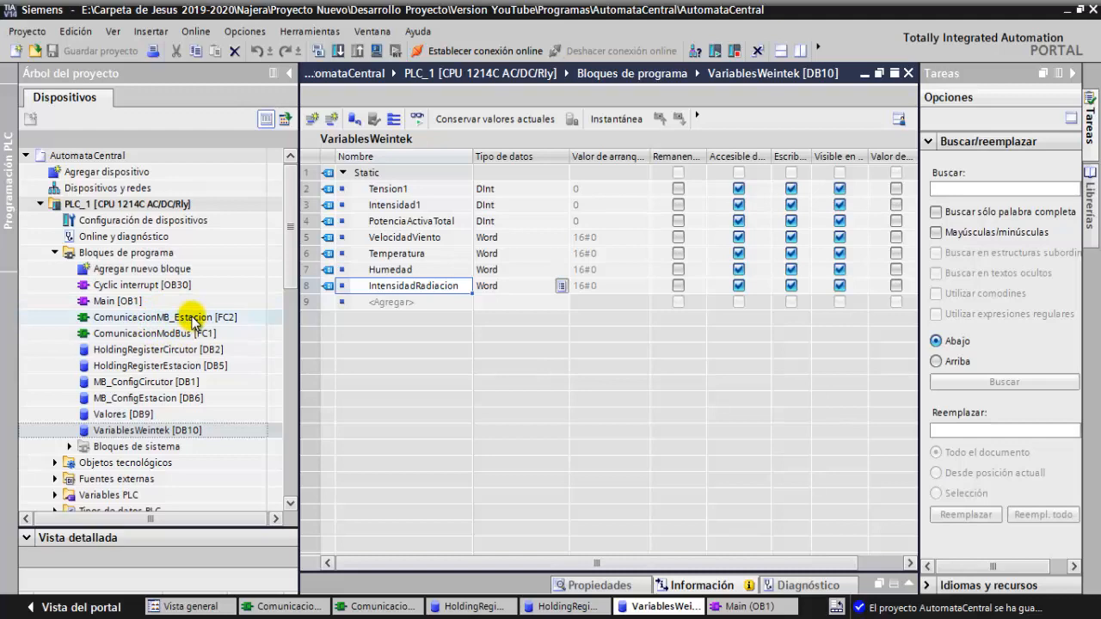
double_click(192, 319)
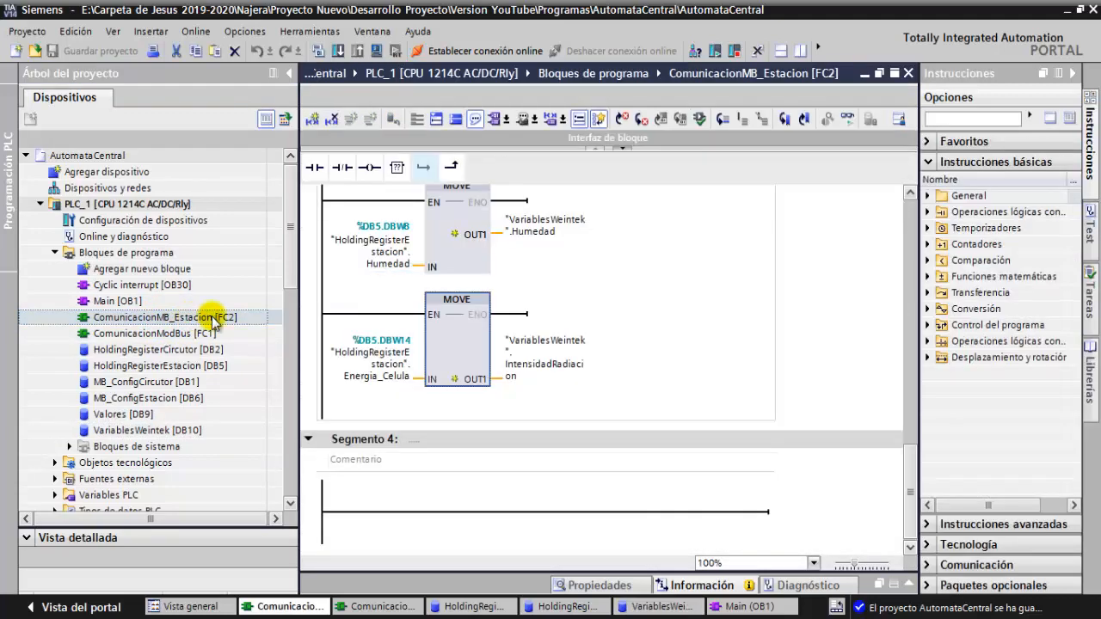
scroll(693, 326, "up", 10)
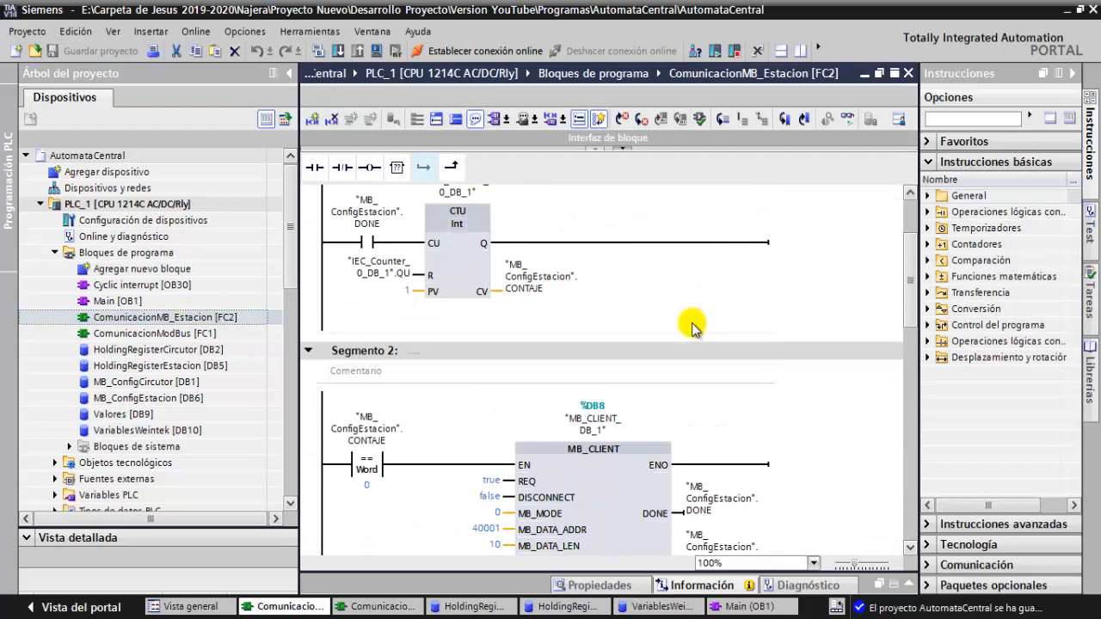
scroll(693, 327, "down", 5)
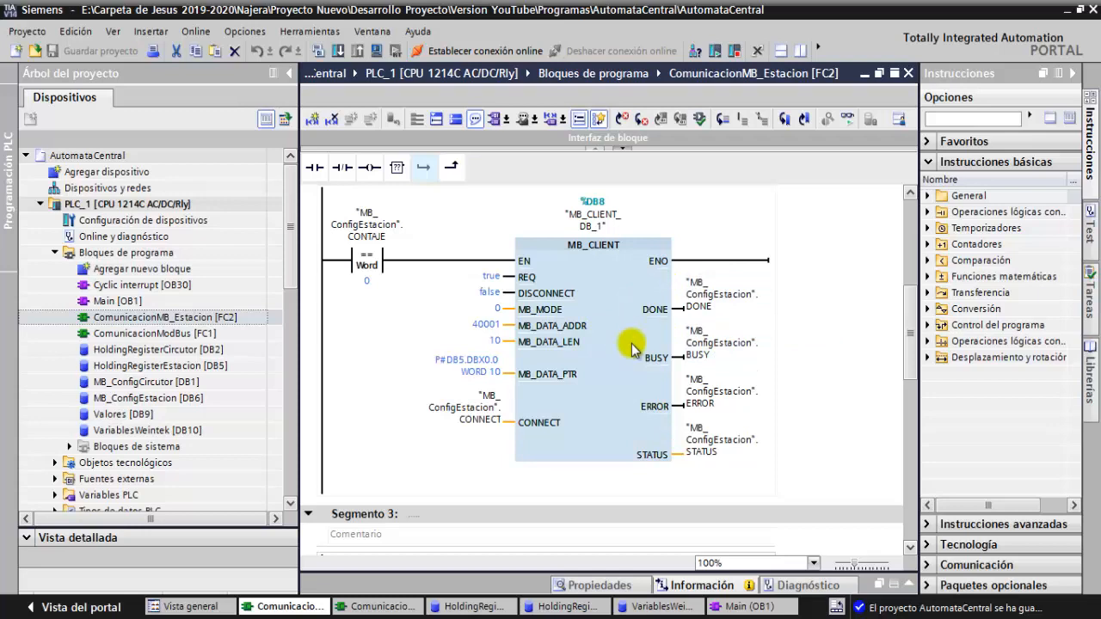
scroll(632, 347, "down", 6)
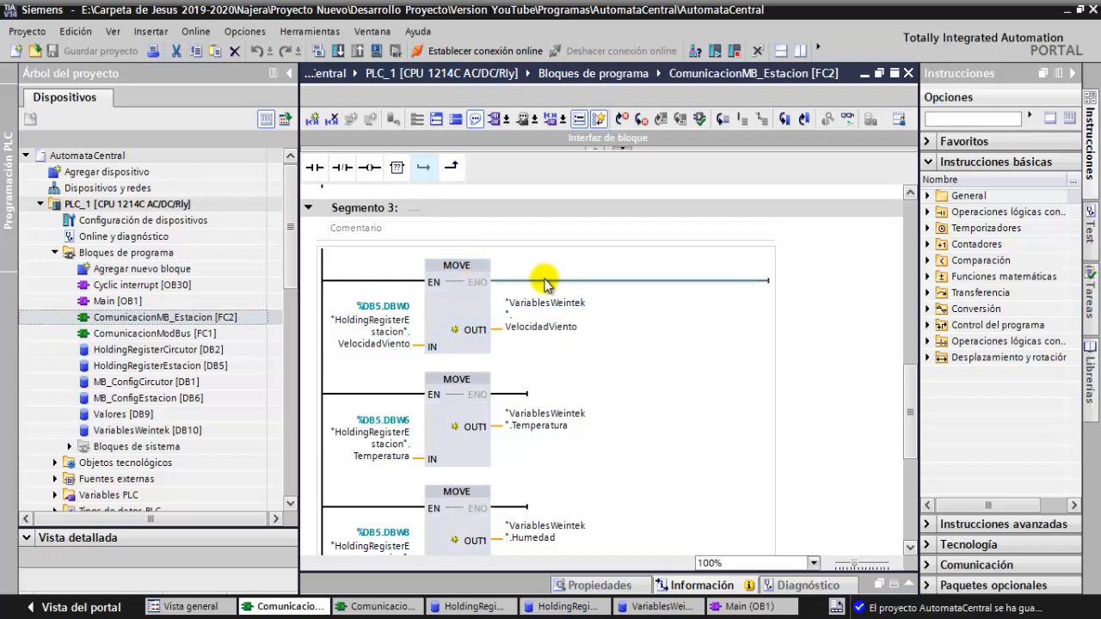
scroll(541, 279, "up", 4)
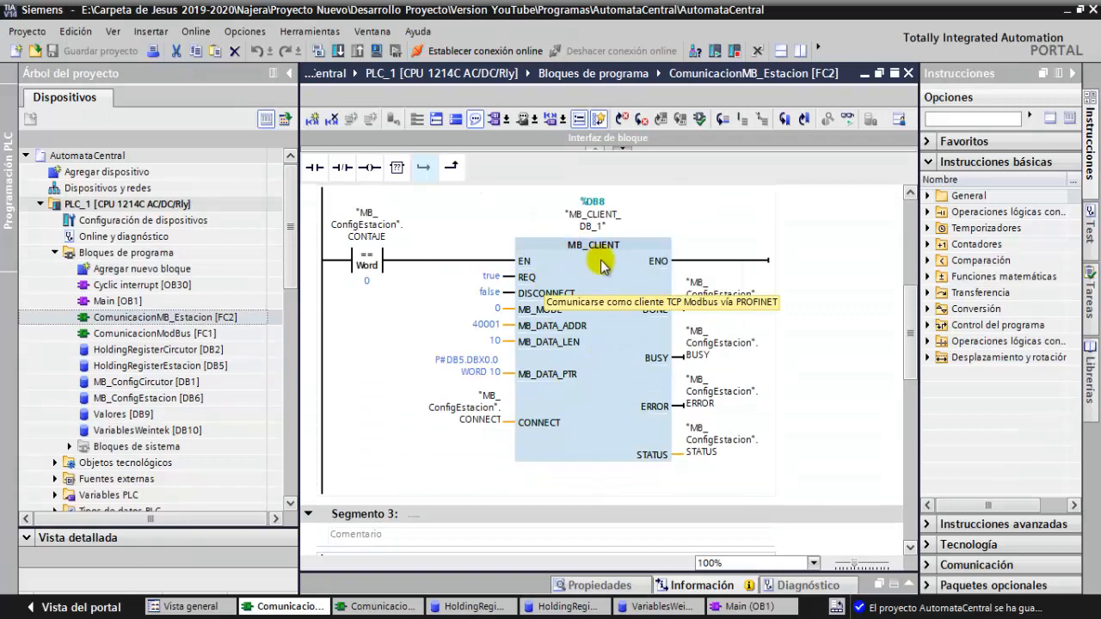
scroll(601, 265, "down", 4)
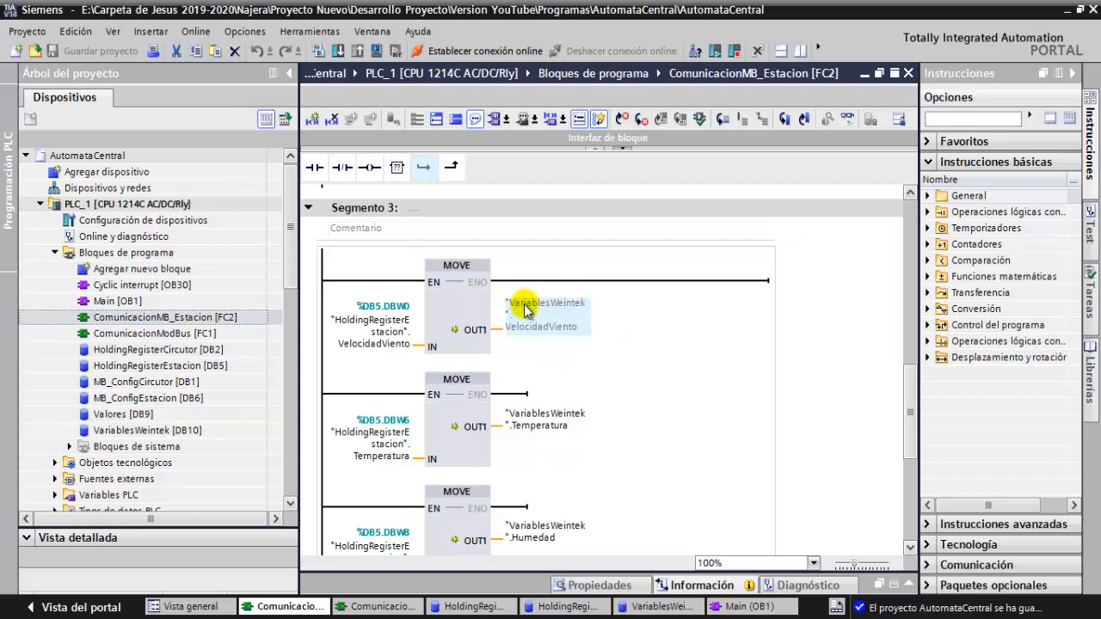
scroll(633, 356, "down", 3)
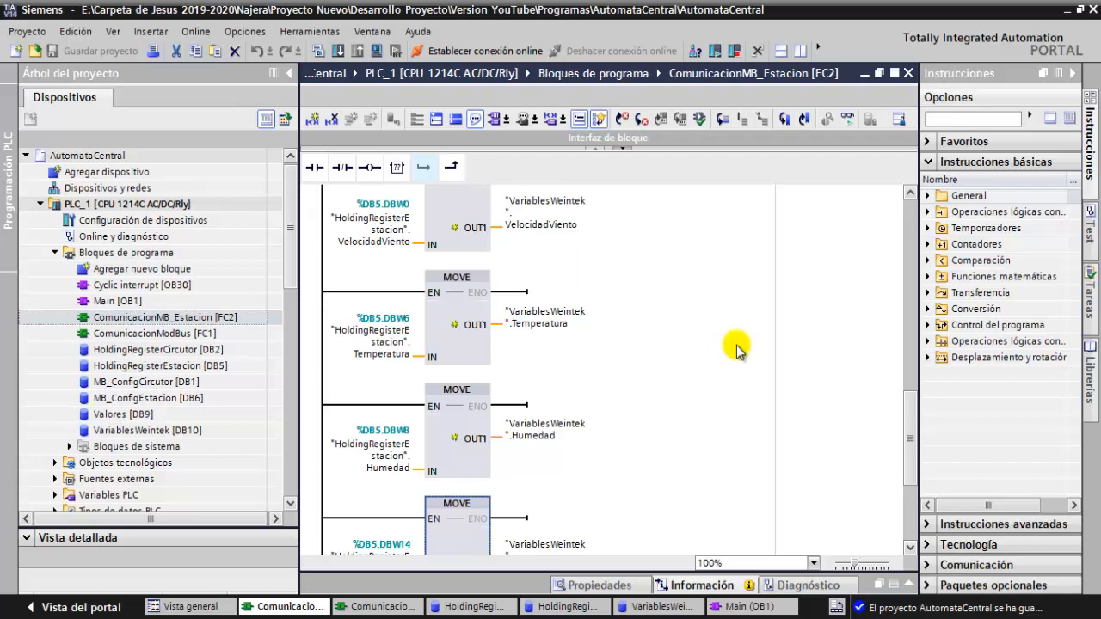
scroll(737, 348, "down", 3)
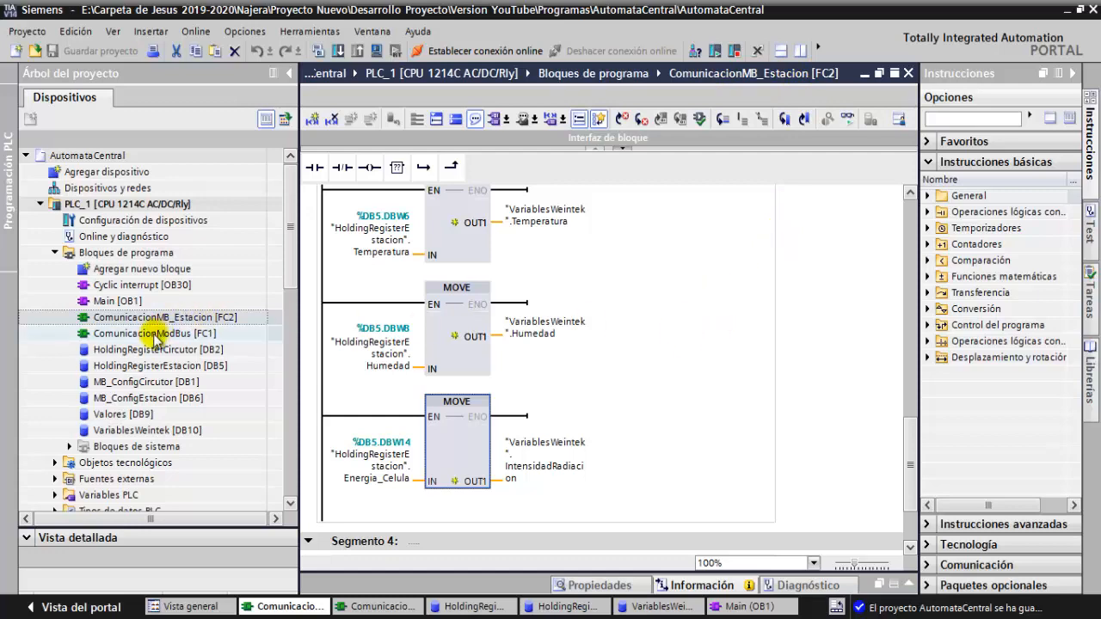
- Examine the segment 3 MB_CLIENT call and the segment 4 MOVE assignments to VariablesWeintek in ComunicacionModBus [FC1]
double_click(155, 333)
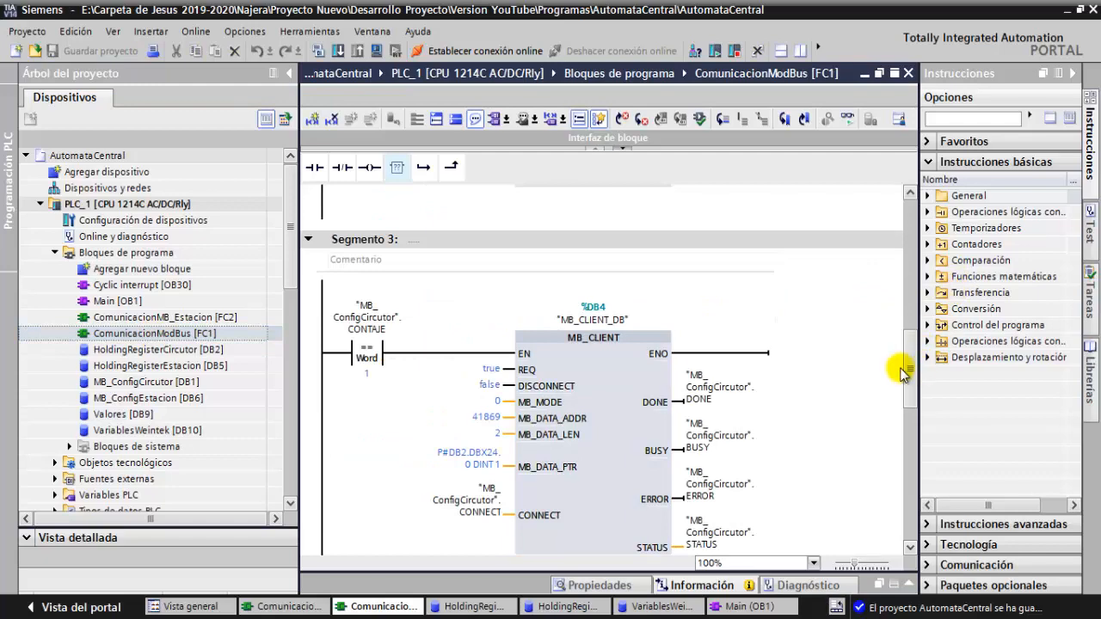
scroll(871, 370, "down", 8)
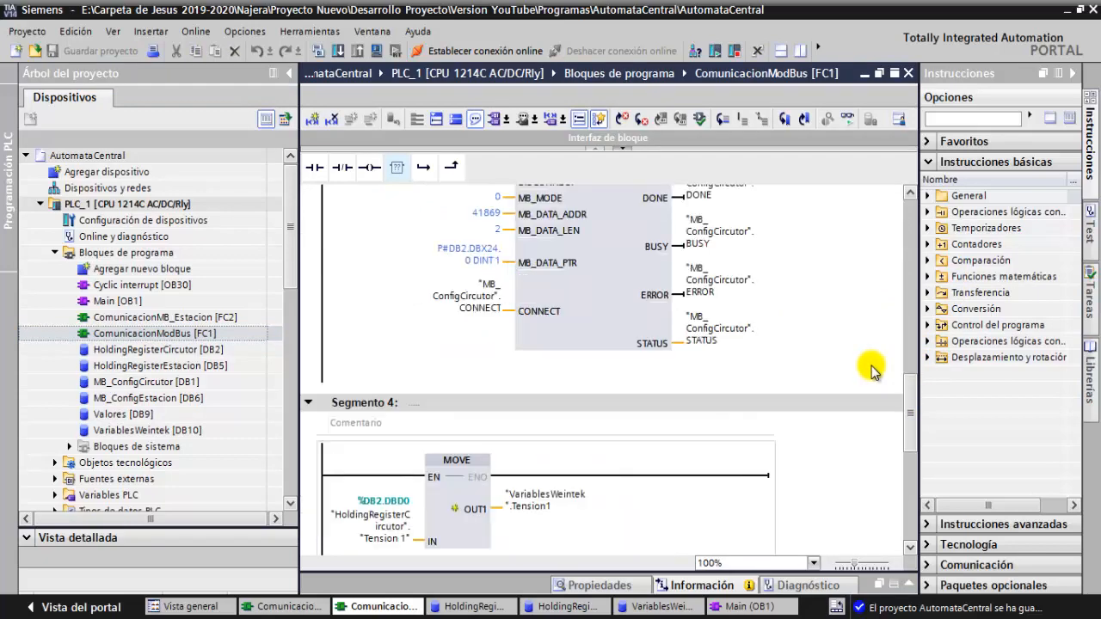
scroll(871, 370, "down", 3)
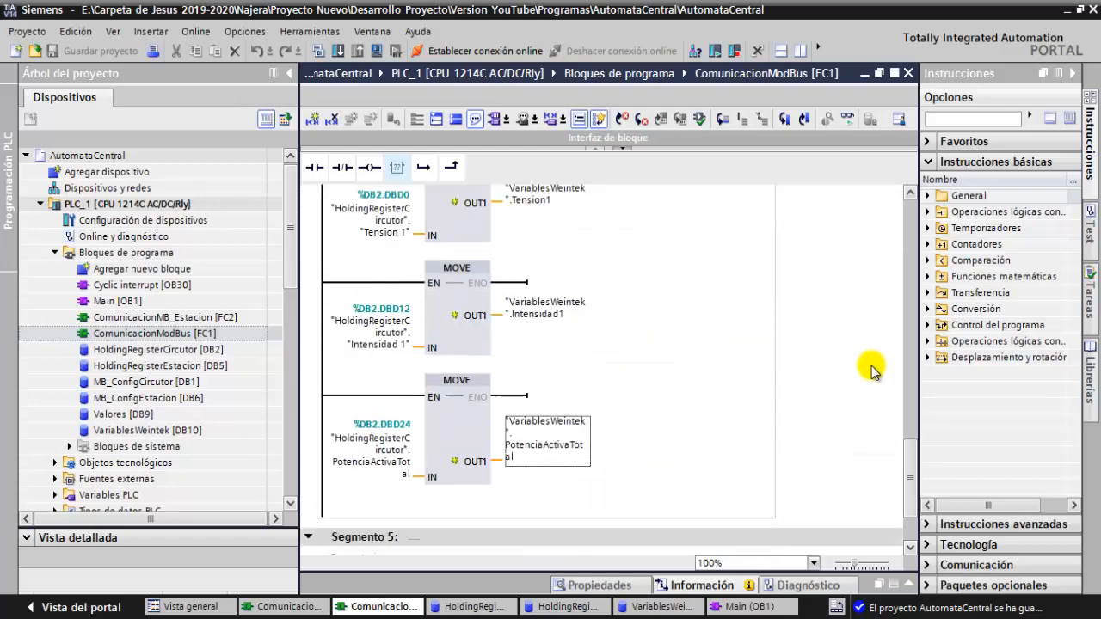
scroll(871, 370, "up", 3)
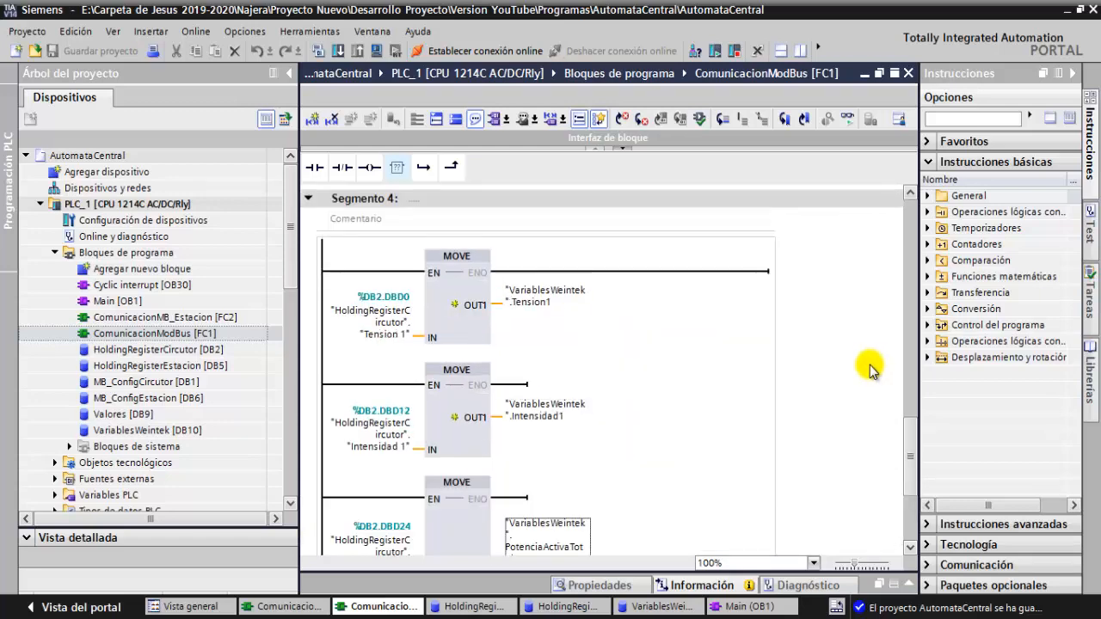
left_click(533, 305)
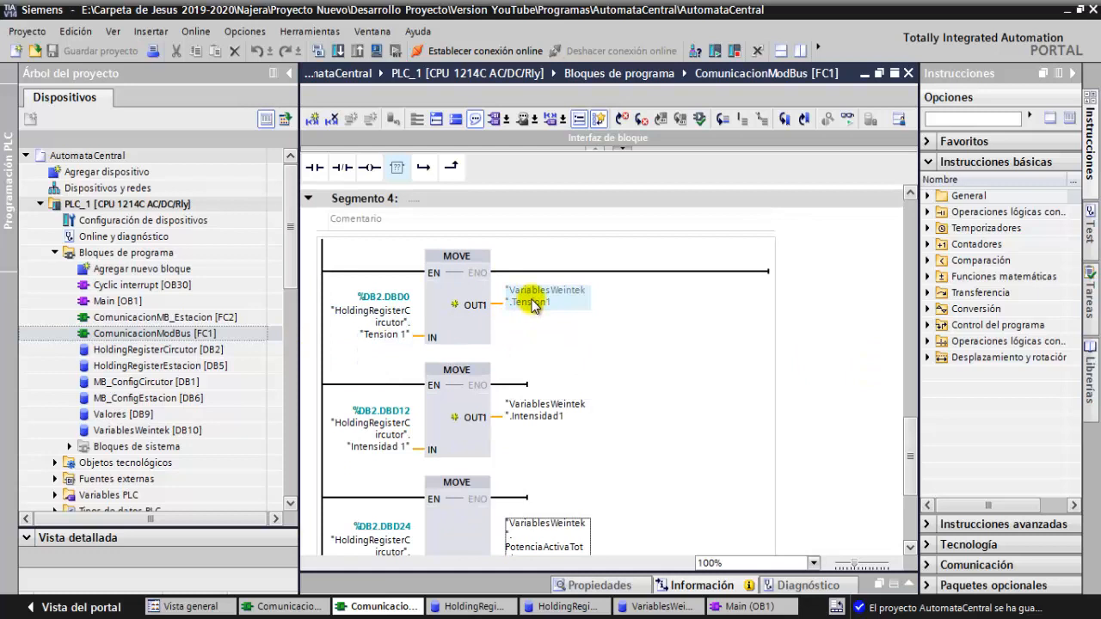
left_click(385, 318)
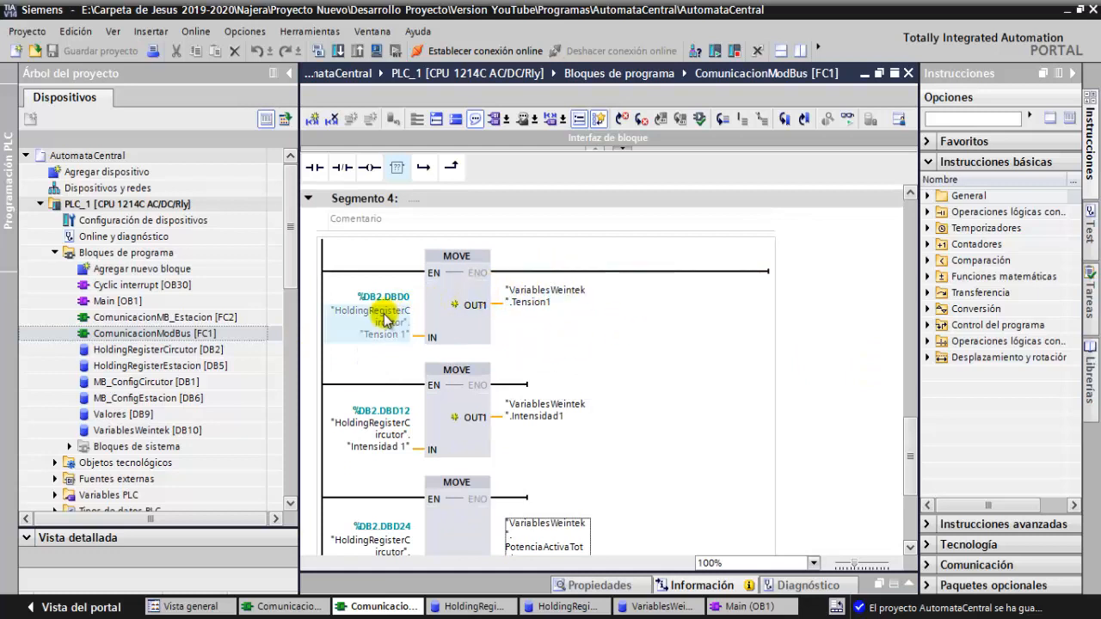
left_click(472, 372)
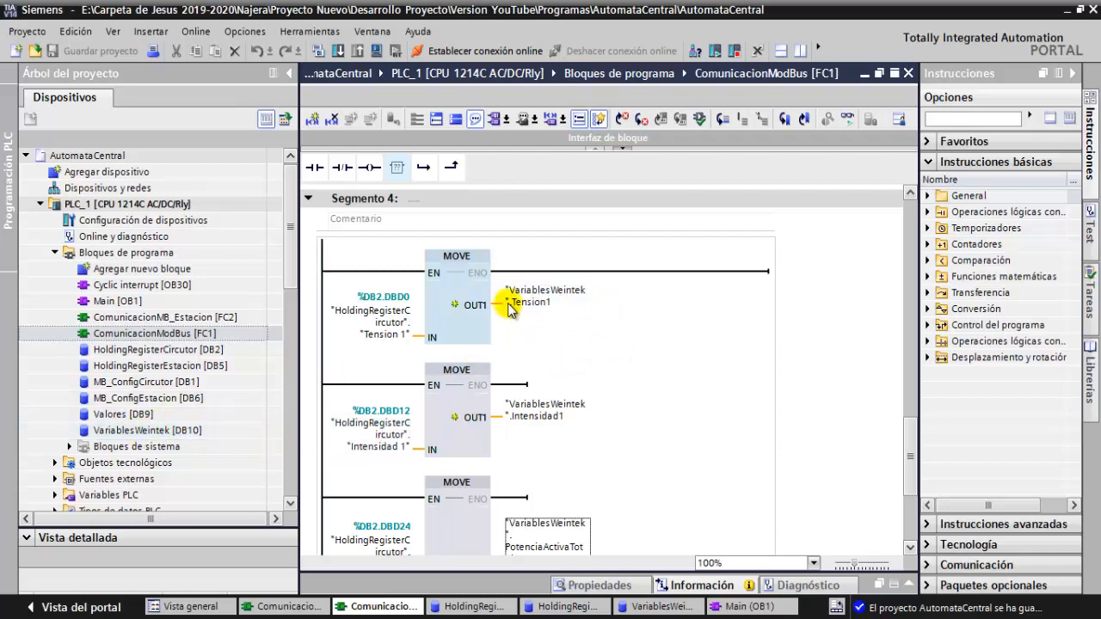
scroll(558, 422, "down", 3)
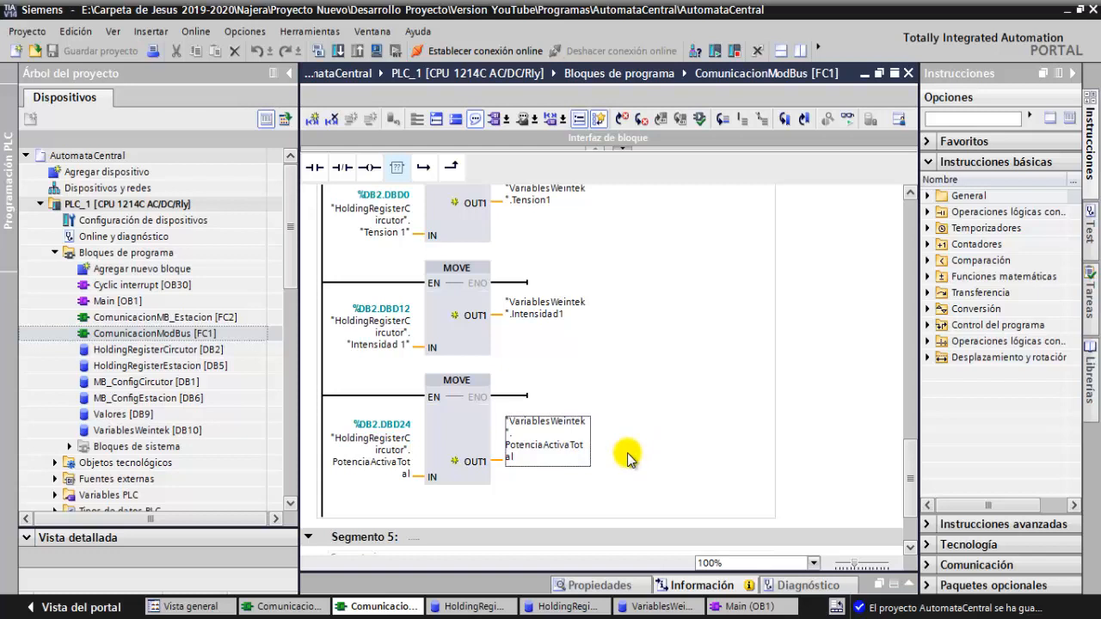
scroll(628, 456, "up", 10)
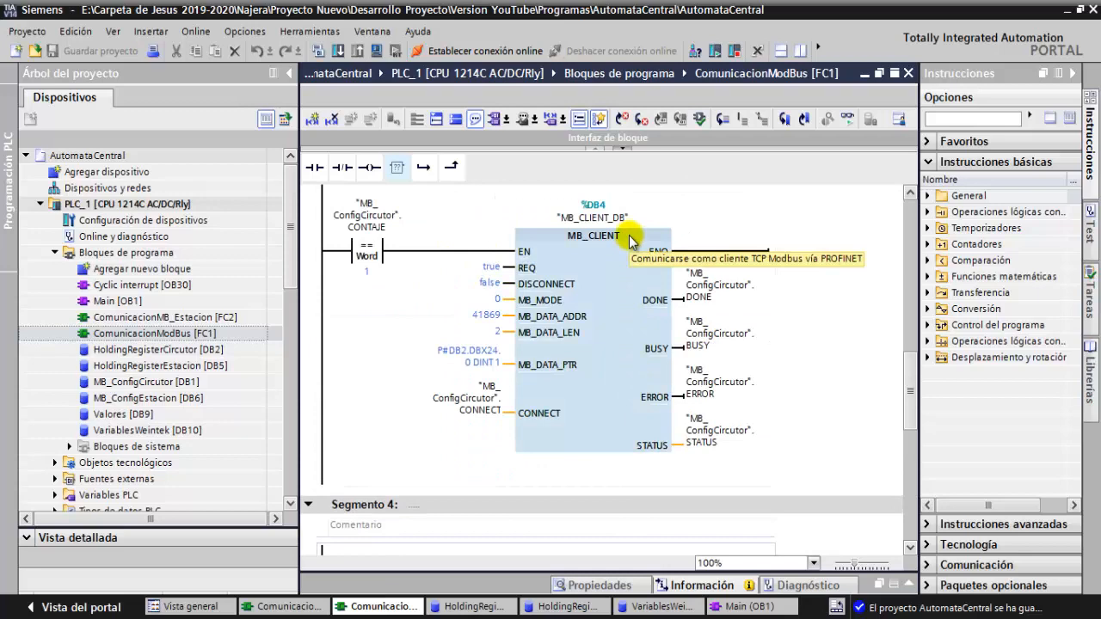
scroll(629, 292, "down", 8)
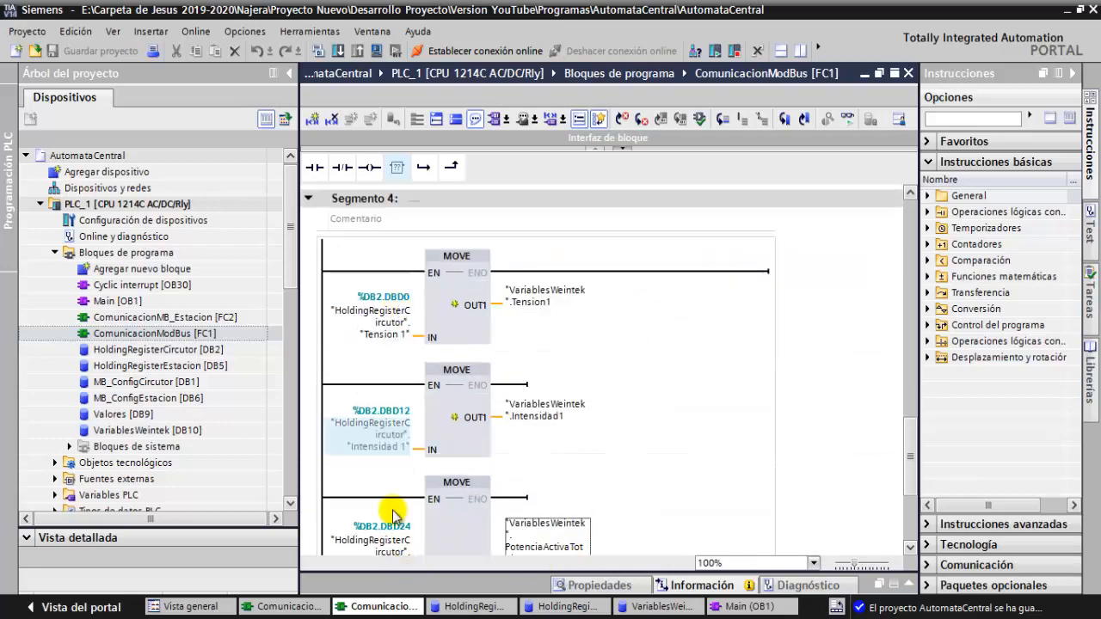
scroll(426, 344, "down", 3)
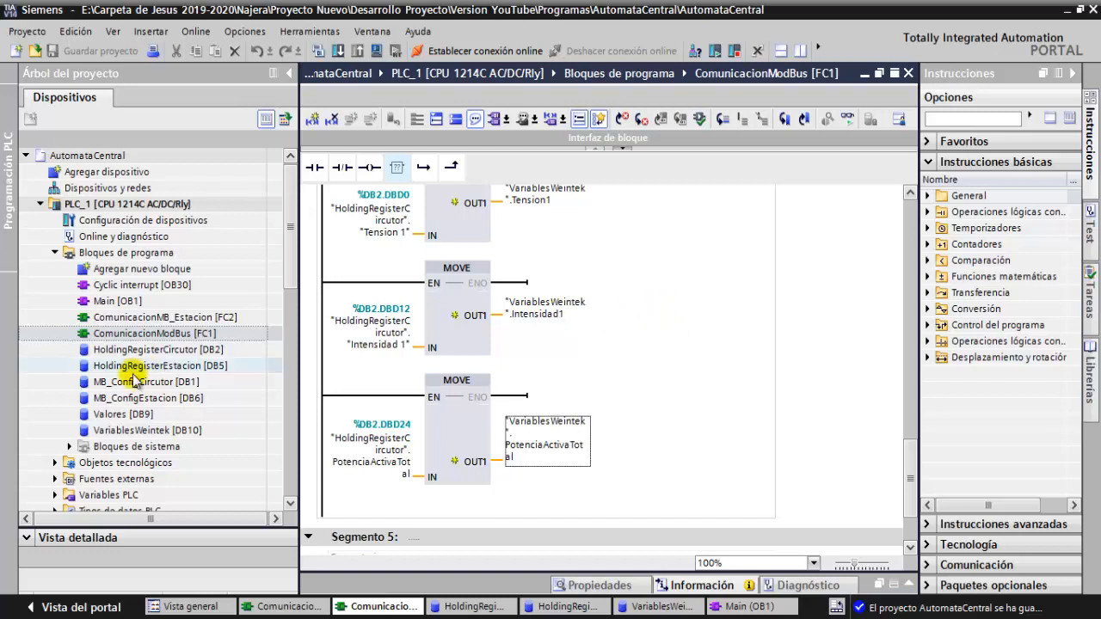
- Generate a source file from only the VariablesWeintek [DB10] block, saving it as VariablesWeintek.db in GrabacionesProyectoReducido and replacing the existing file
left_click(125, 434)
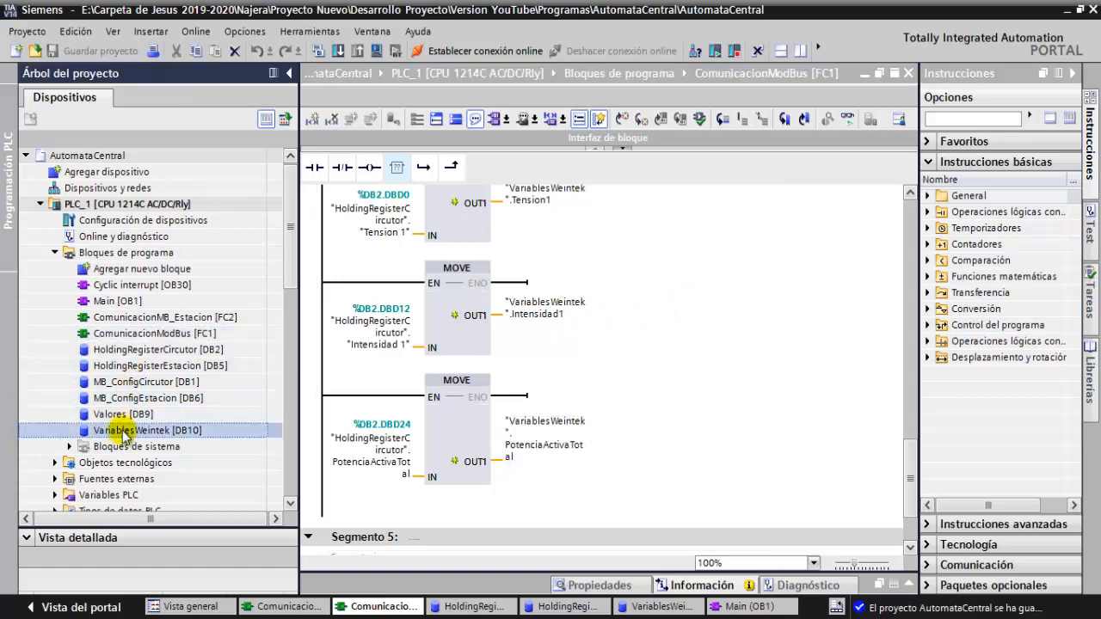
right_click(124, 434)
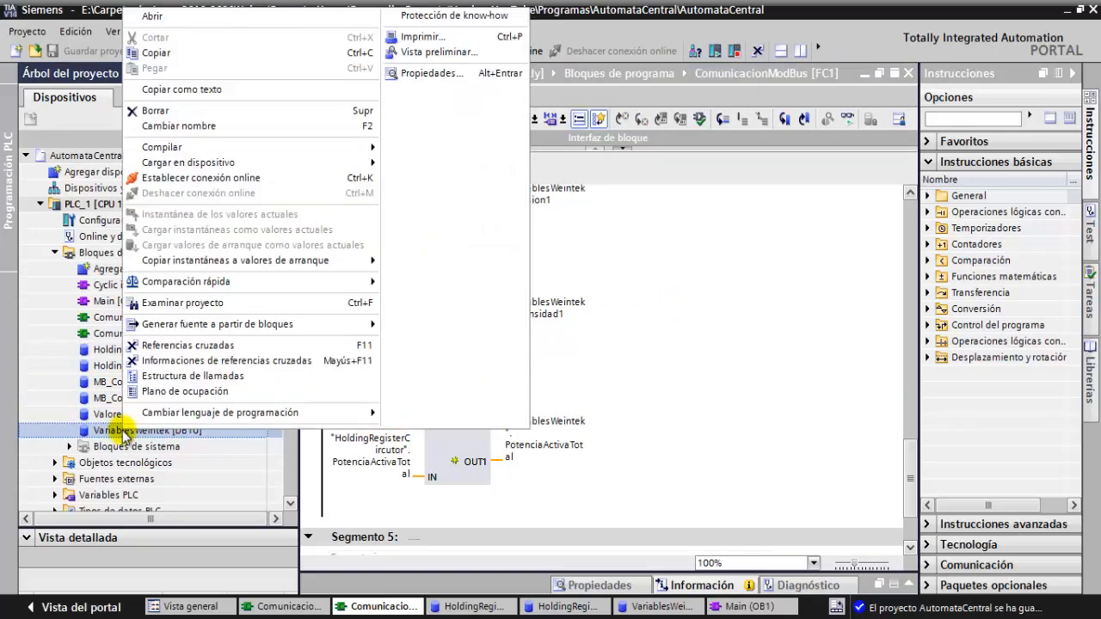
mouse_move(255, 329)
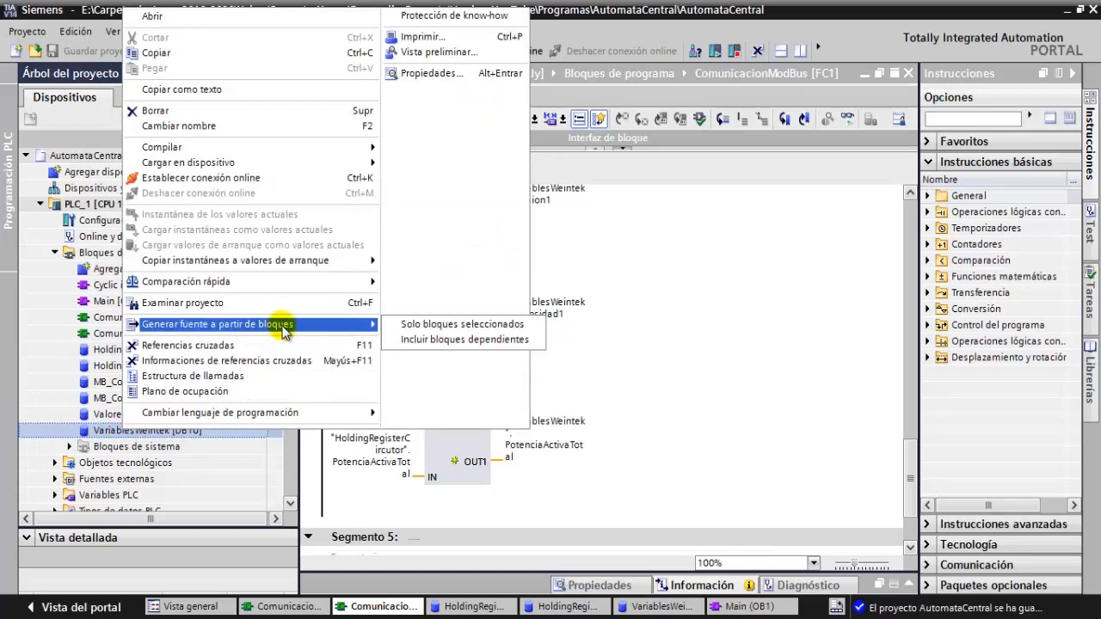
left_click(448, 327)
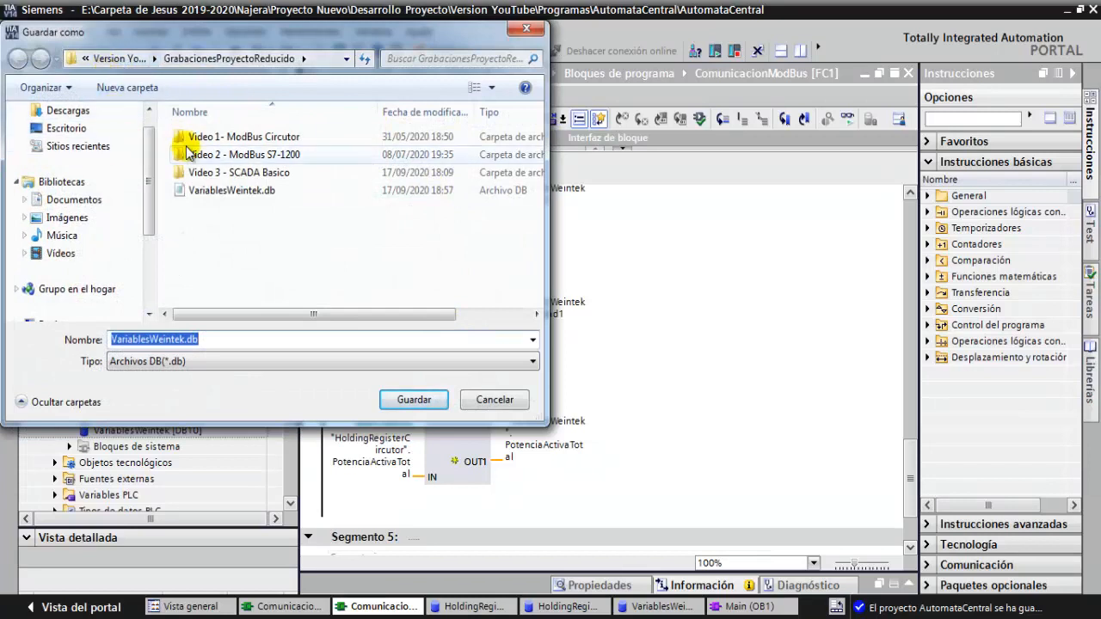
left_click(415, 401)
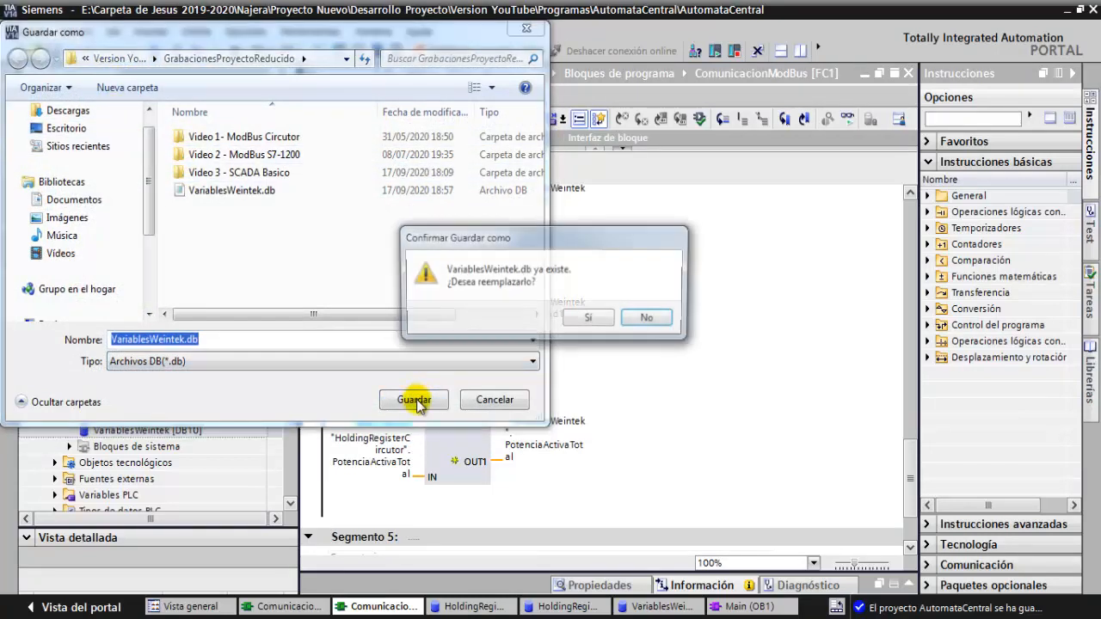
left_click(584, 319)
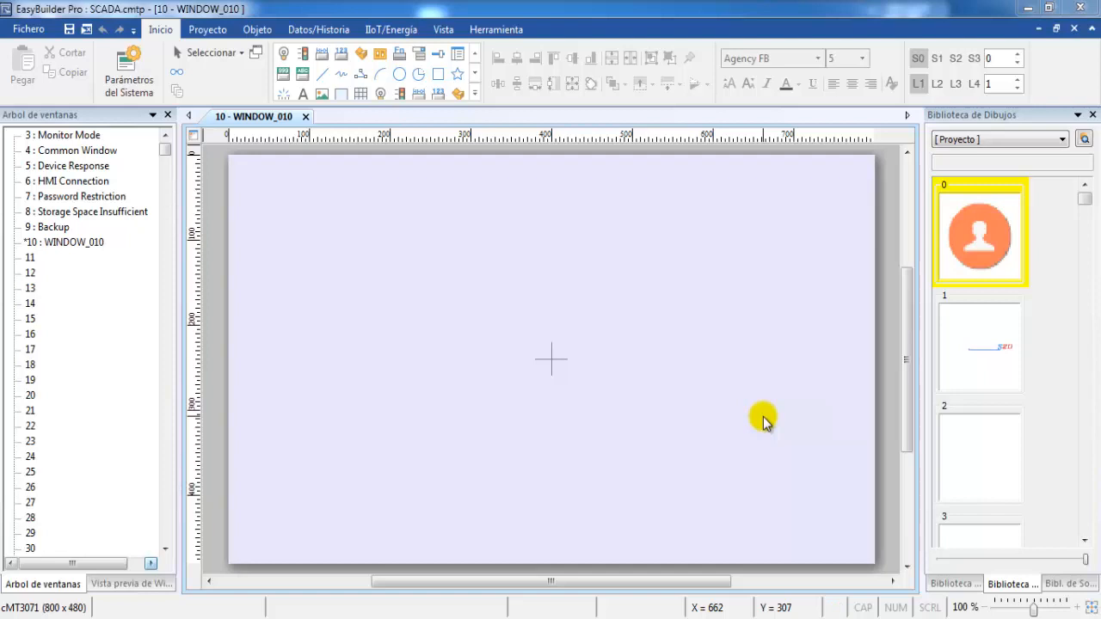
- In EasyBuilder Pro, add a Siemens S7-1200/S7-1500 (Absolute Addressing) (Ethernet) device with IP 192.168.1.111 to the system parameters
left_click(131, 69)
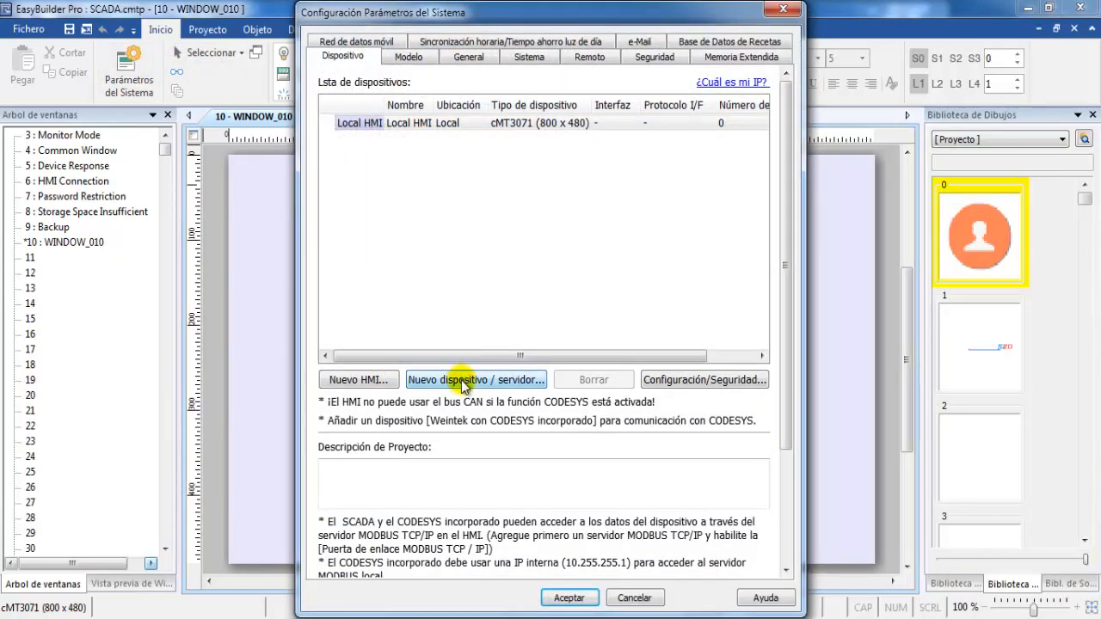
left_click(462, 381)
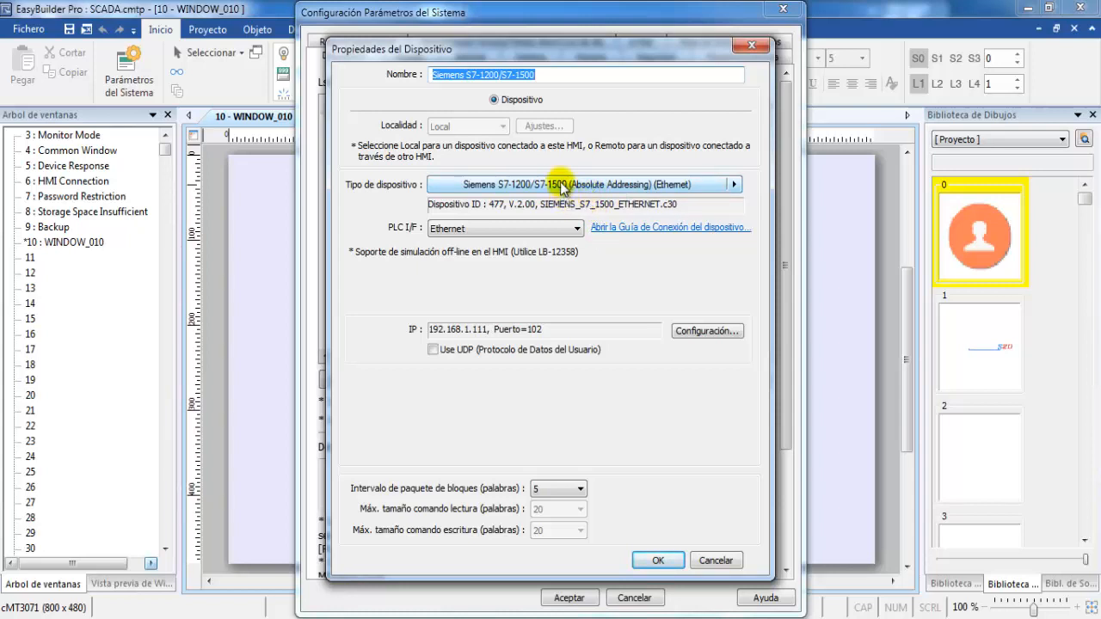
left_click(732, 184)
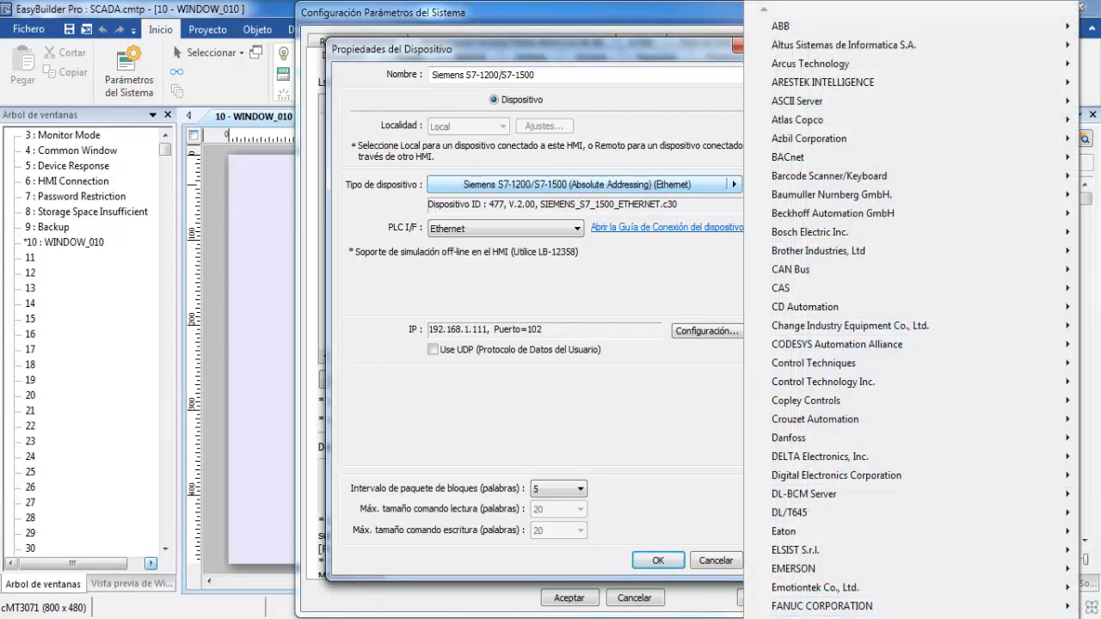
left_click(690, 503)
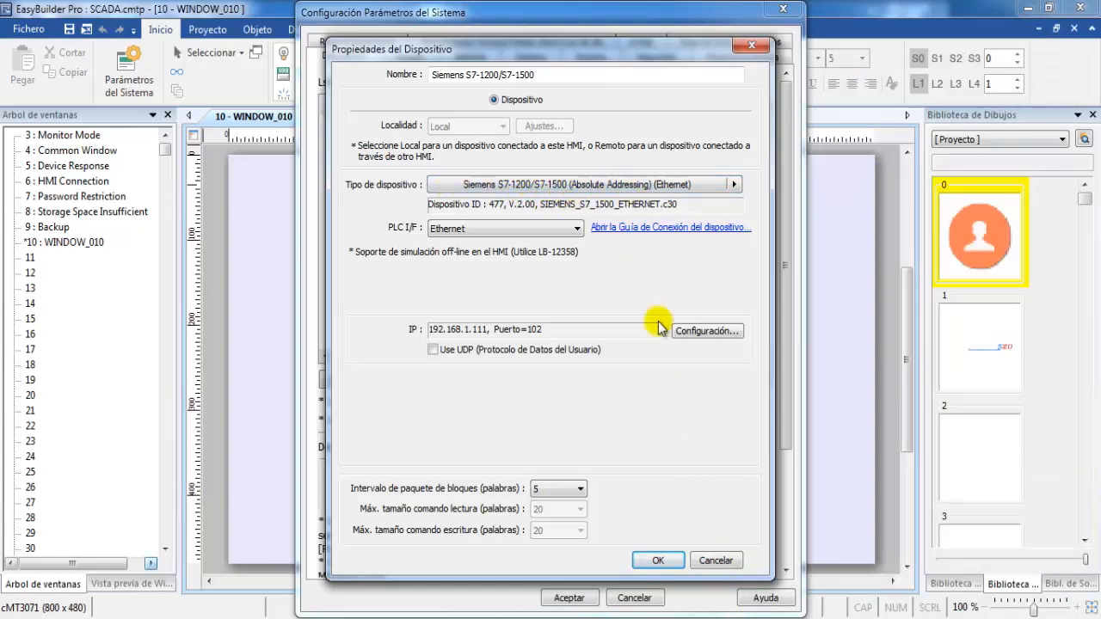
left_click(659, 559)
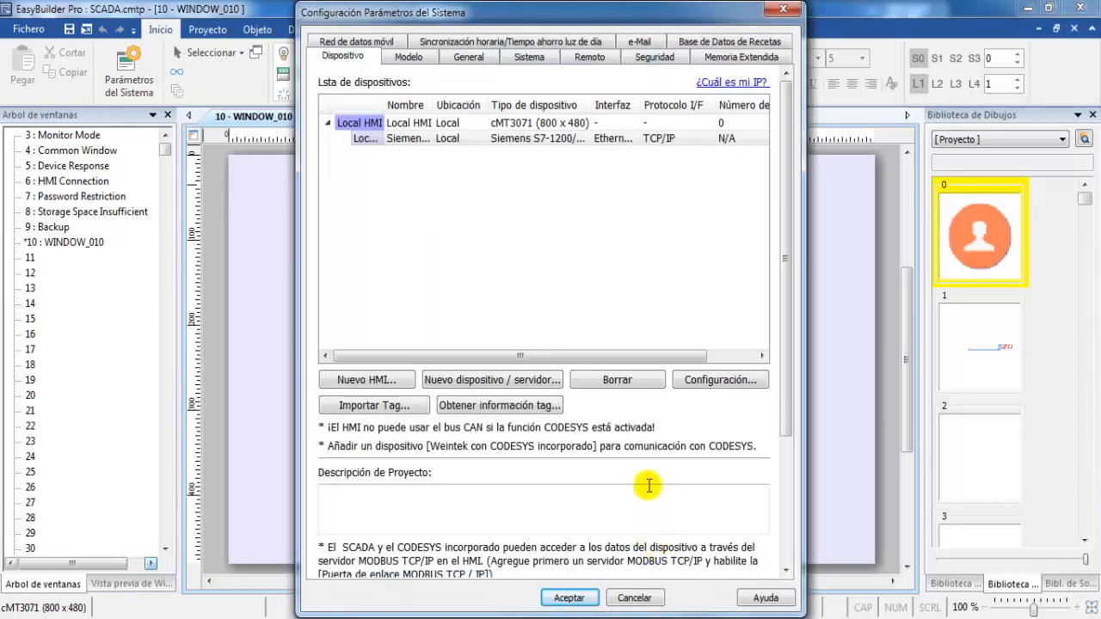
- Start a tag import for the Siemens device with the linear *.scl/*.db importer and load VariablesWeintek.db as the program block file
left_click(375, 412)
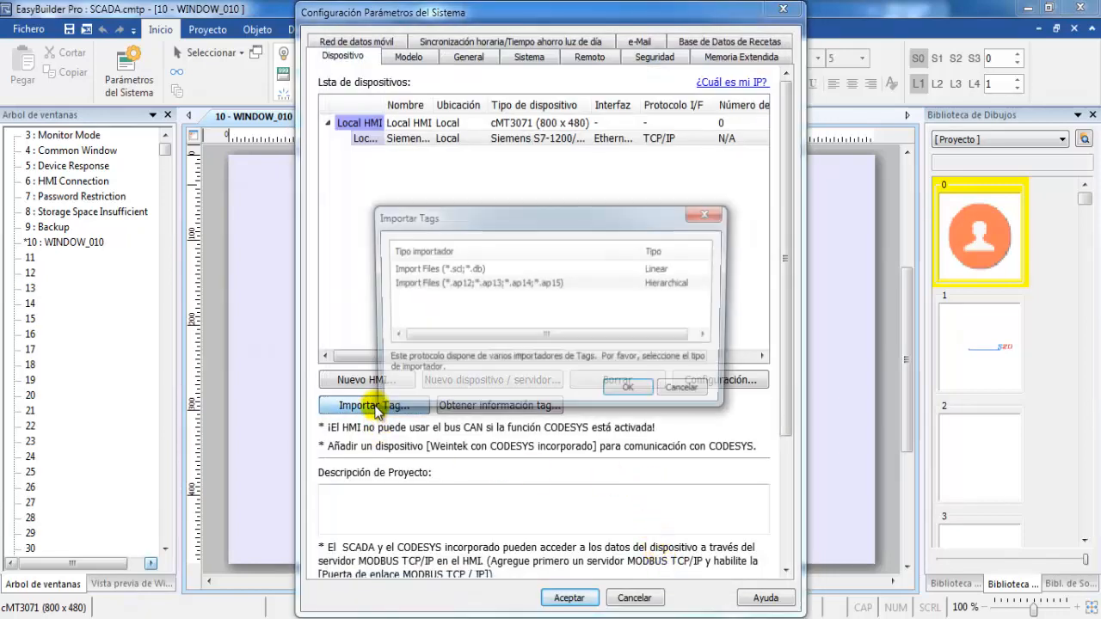
left_click(419, 272)
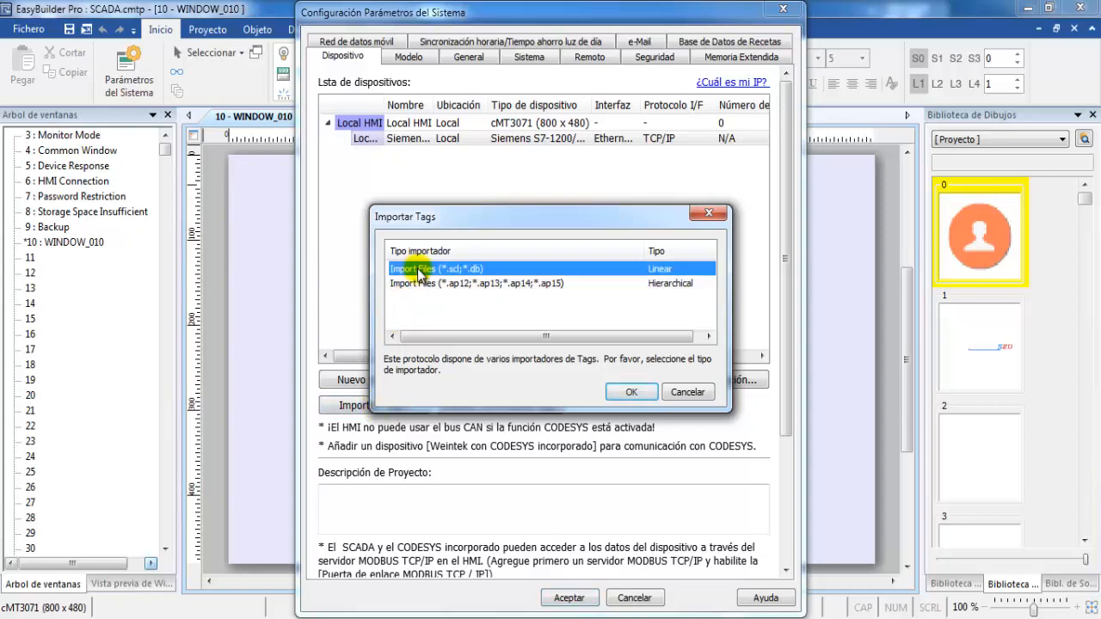
left_click(630, 392)
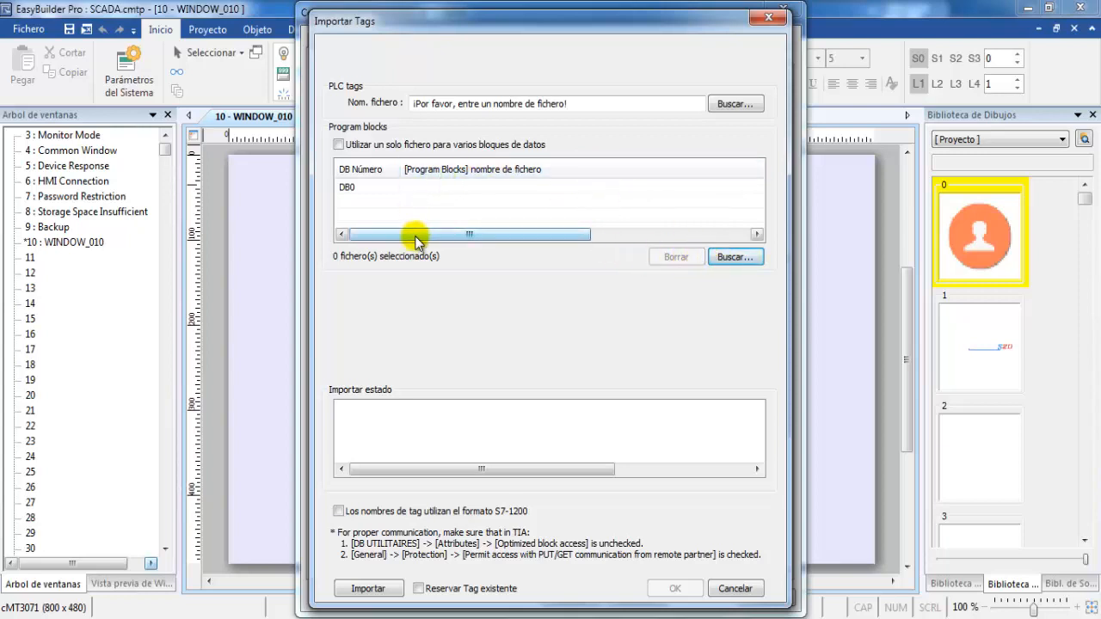
left_click(725, 258)
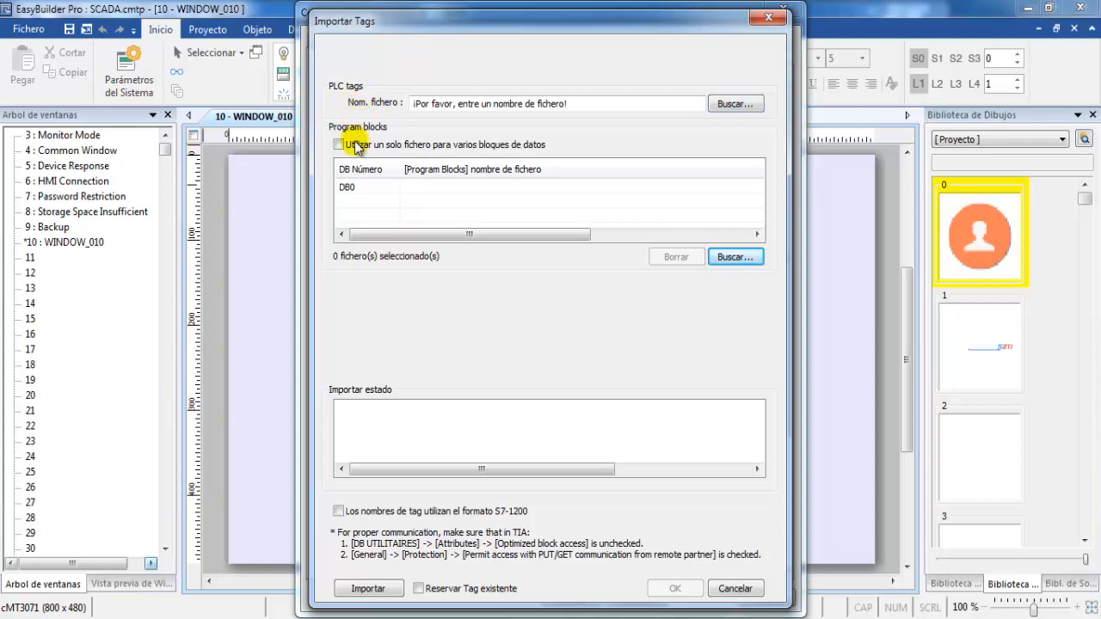
left_click(733, 257)
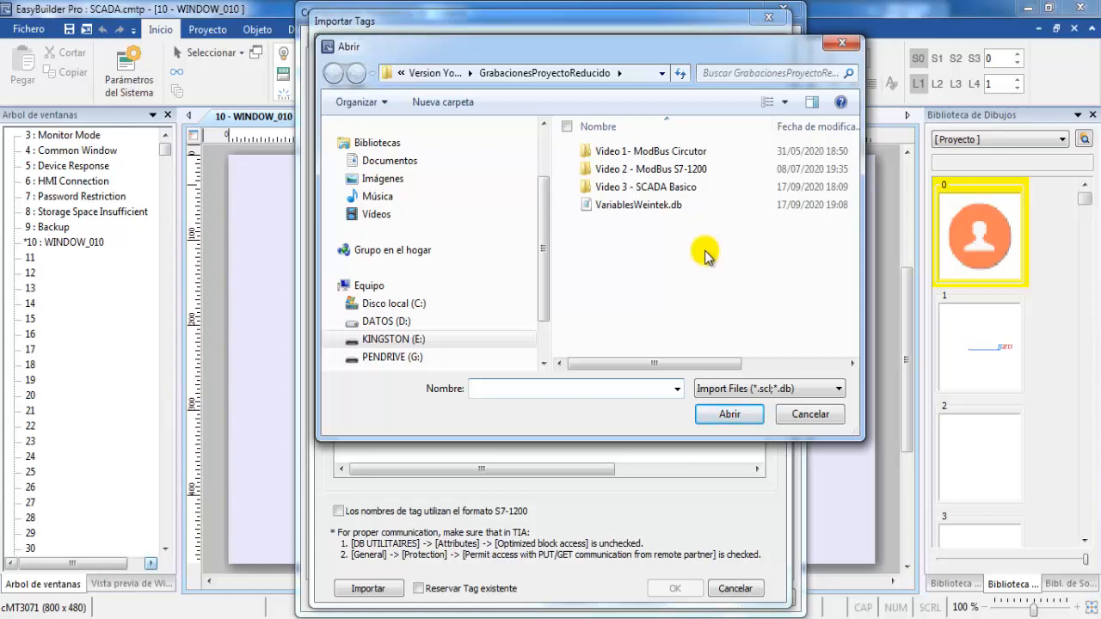
left_click(624, 204)
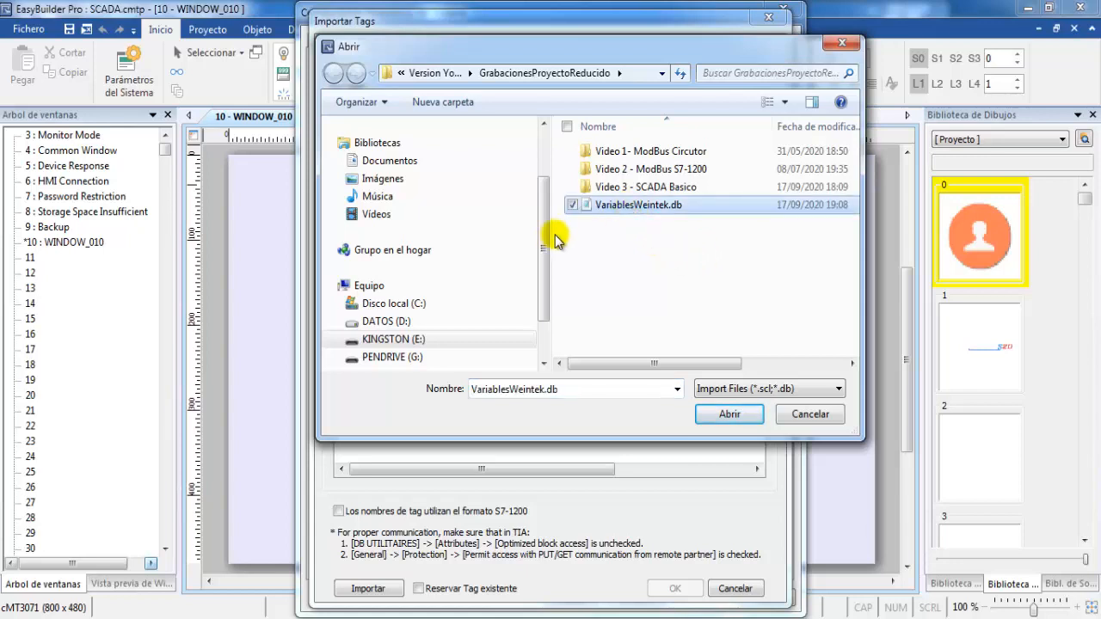
left_click(725, 414)
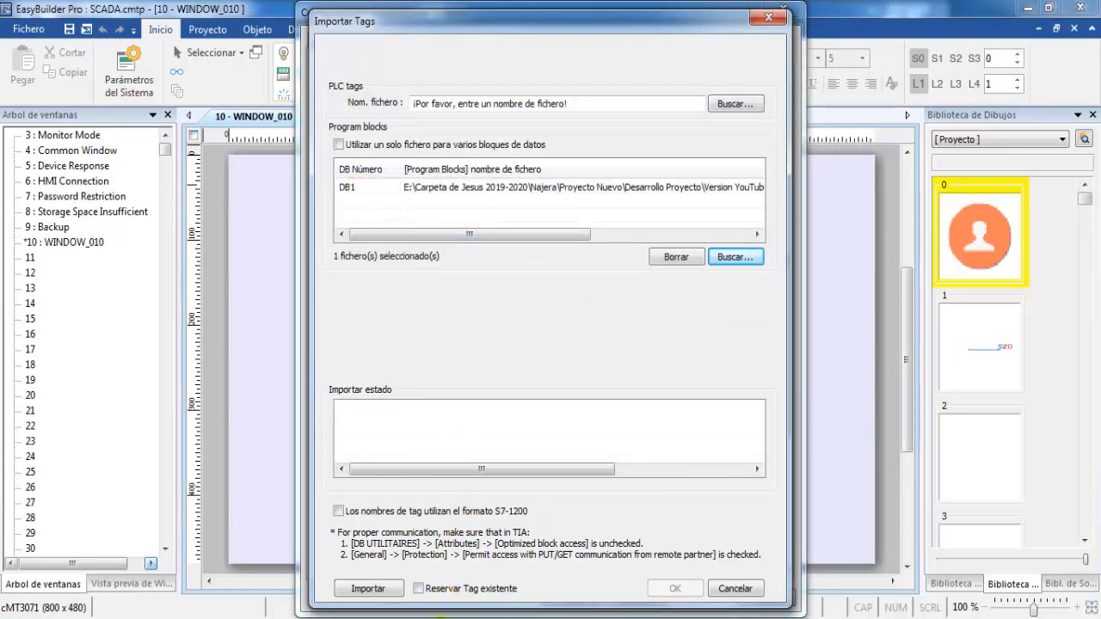
- Check the VariablesWeintek block number in TIA Portal, and set the import file's DB number to DB10 in EasyBuilder Pro
mouse_move(440, 618)
left_click(441, 569)
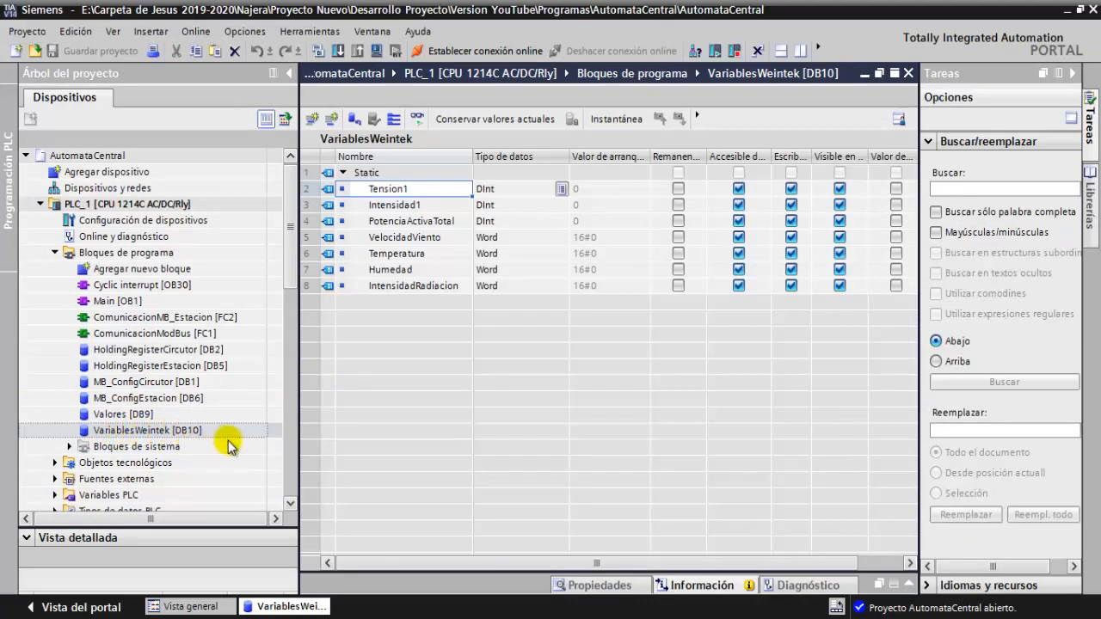
mouse_move(522, 613)
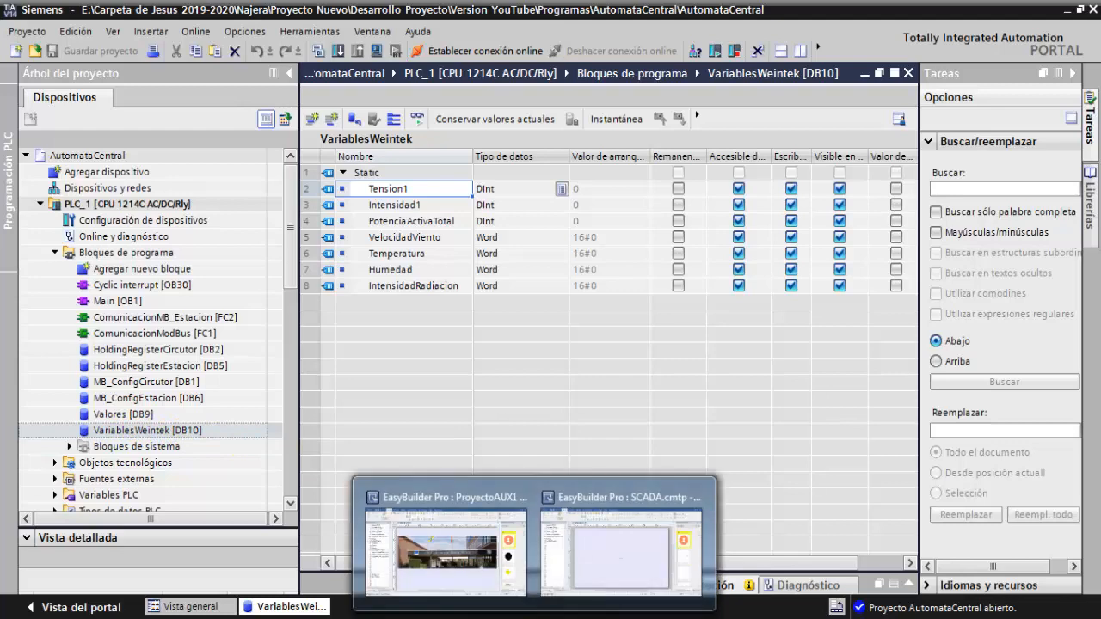
left_click(571, 569)
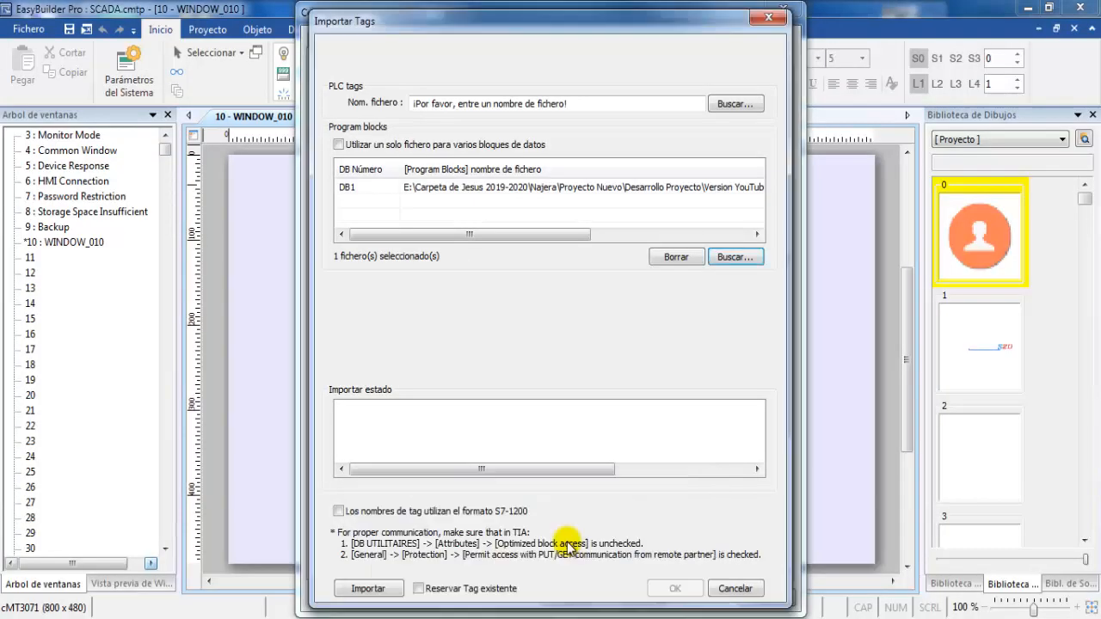
double_click(367, 189)
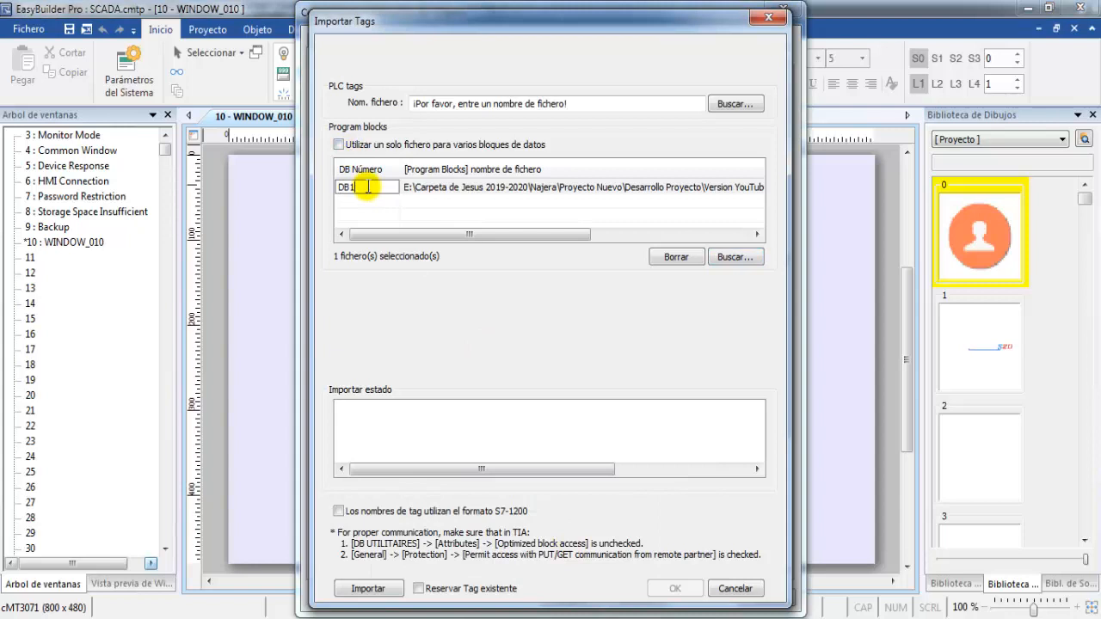
type("0")
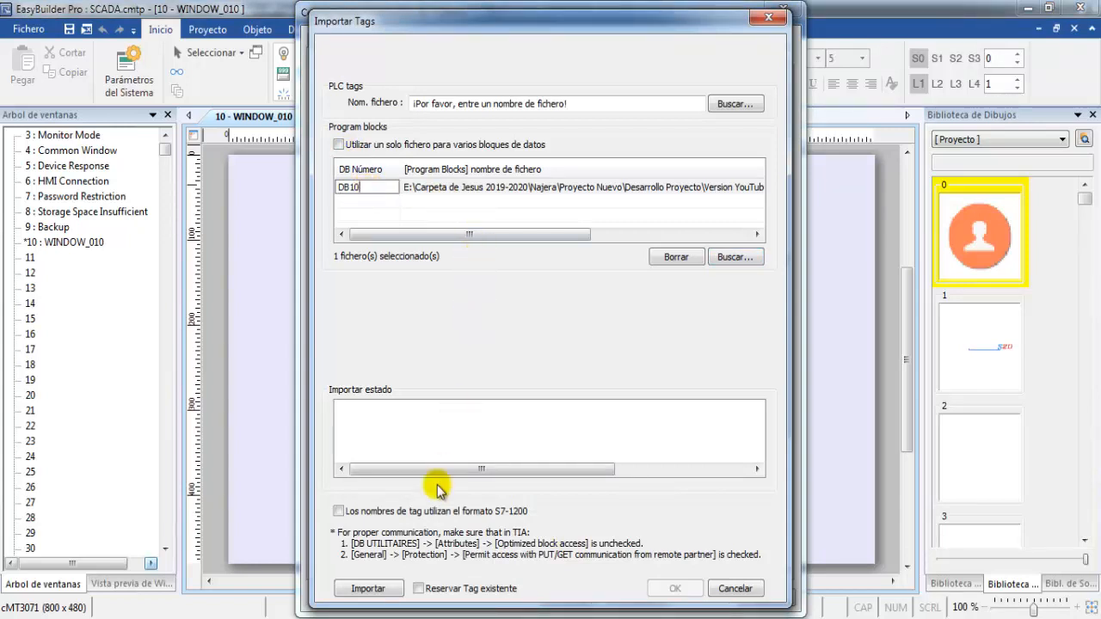
- Import the DB10 file with all of its VariablesWeintek tags selected and accept the system parameters
left_click(369, 589)
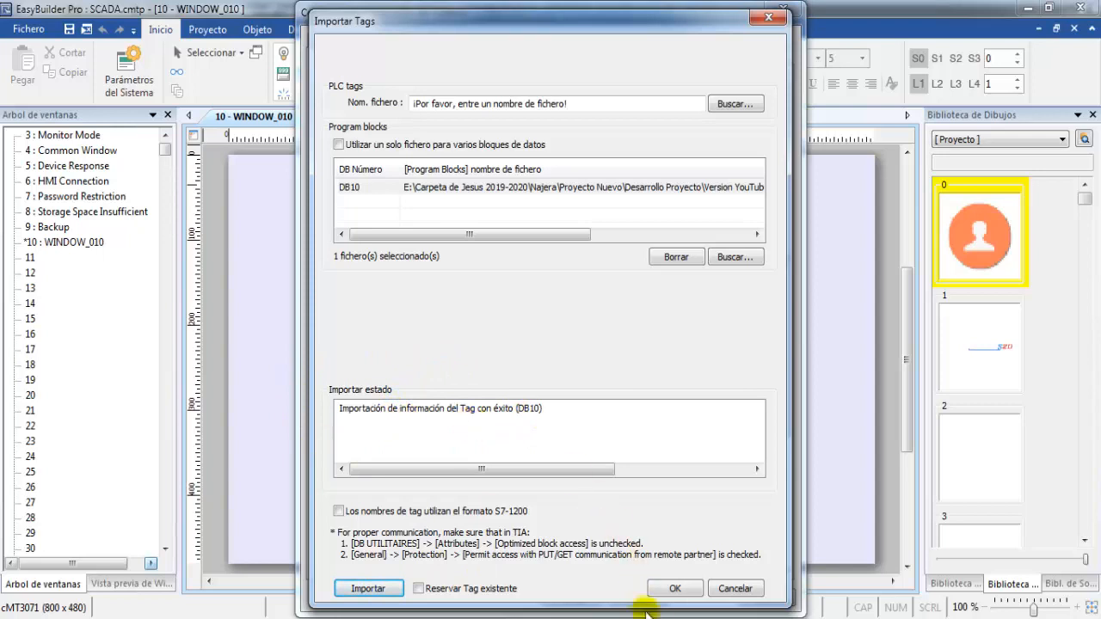
left_click(675, 588)
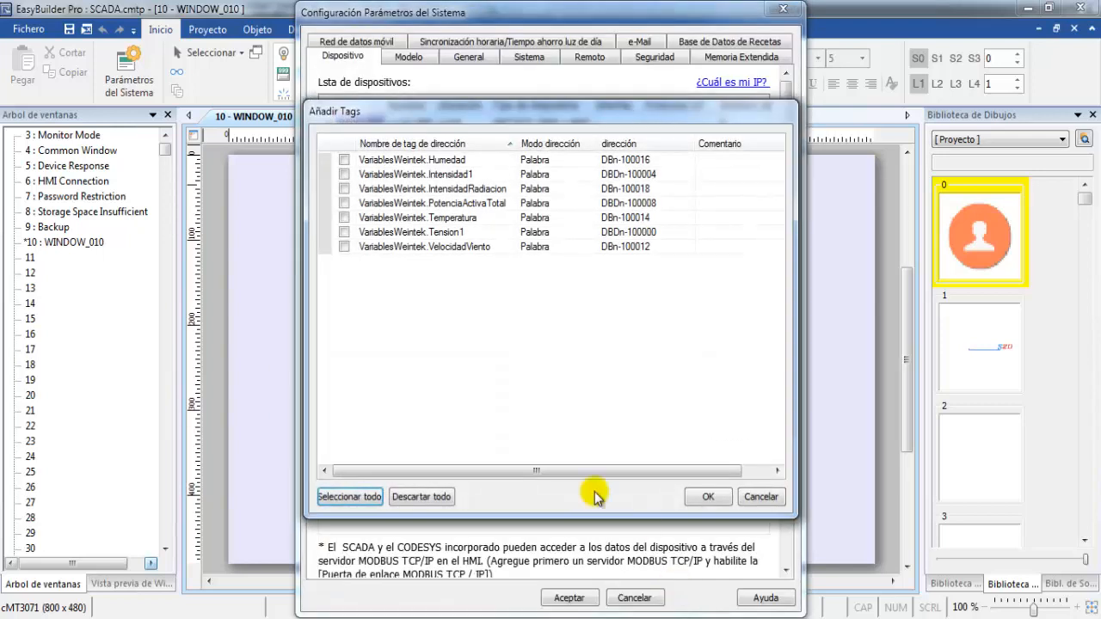
left_click(354, 497)
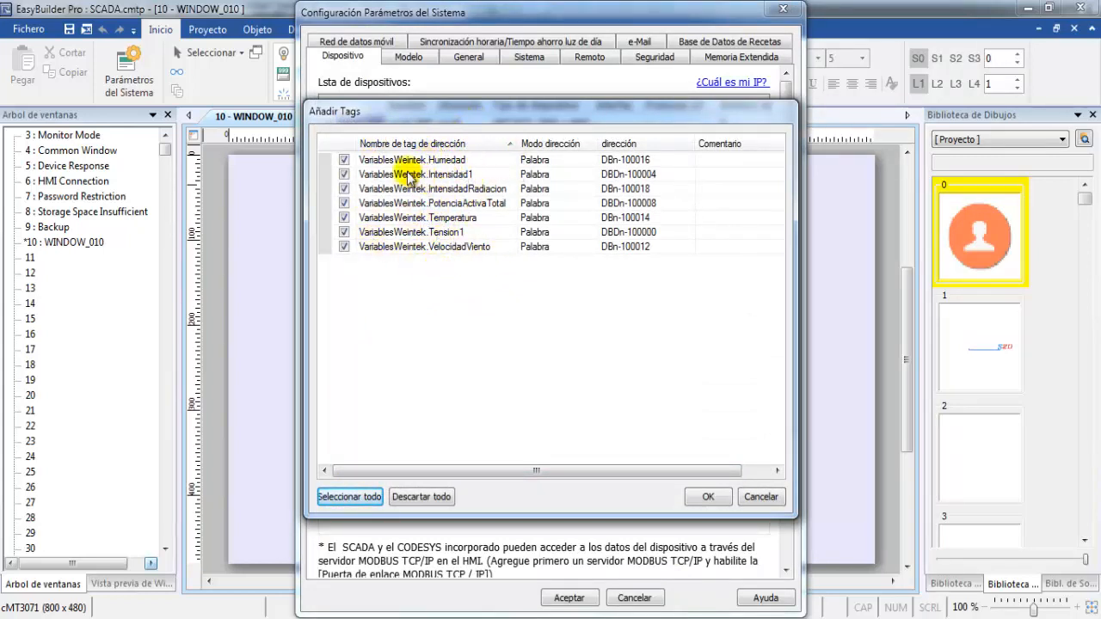
left_click(705, 497)
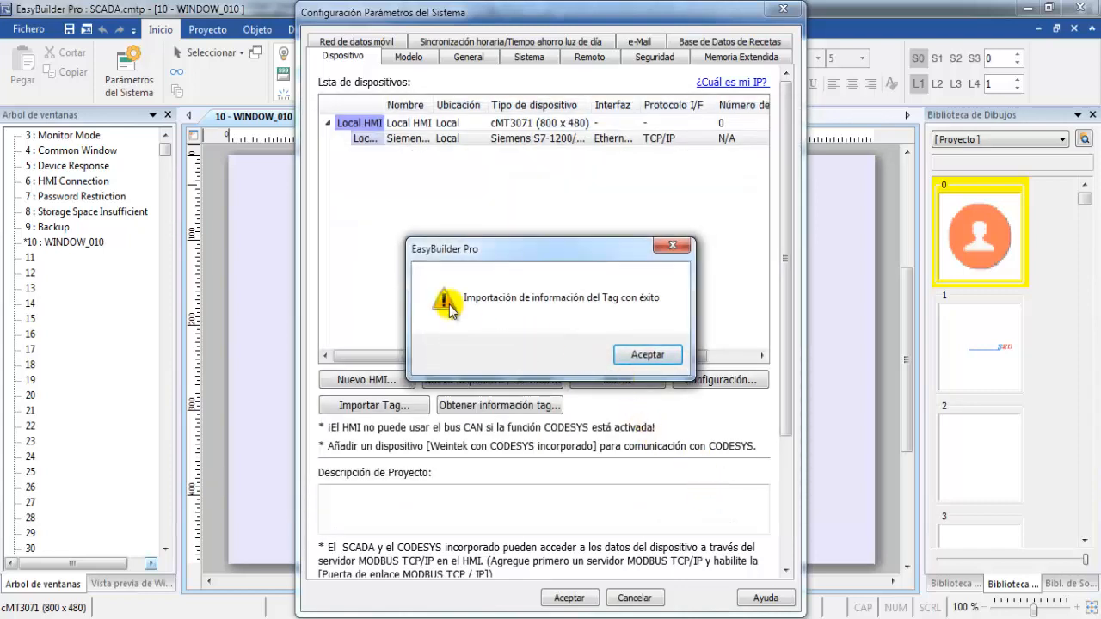
left_click(638, 356)
left_click(567, 597)
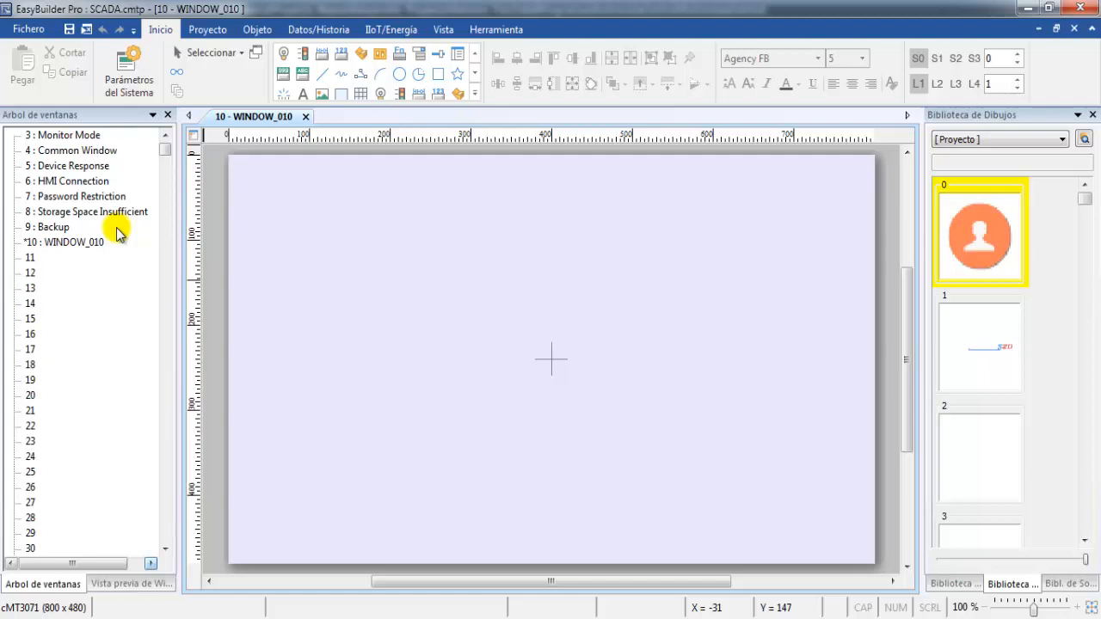
- Create window 11 in the window tree with the name EstacionMeteorologica
left_click(31, 258)
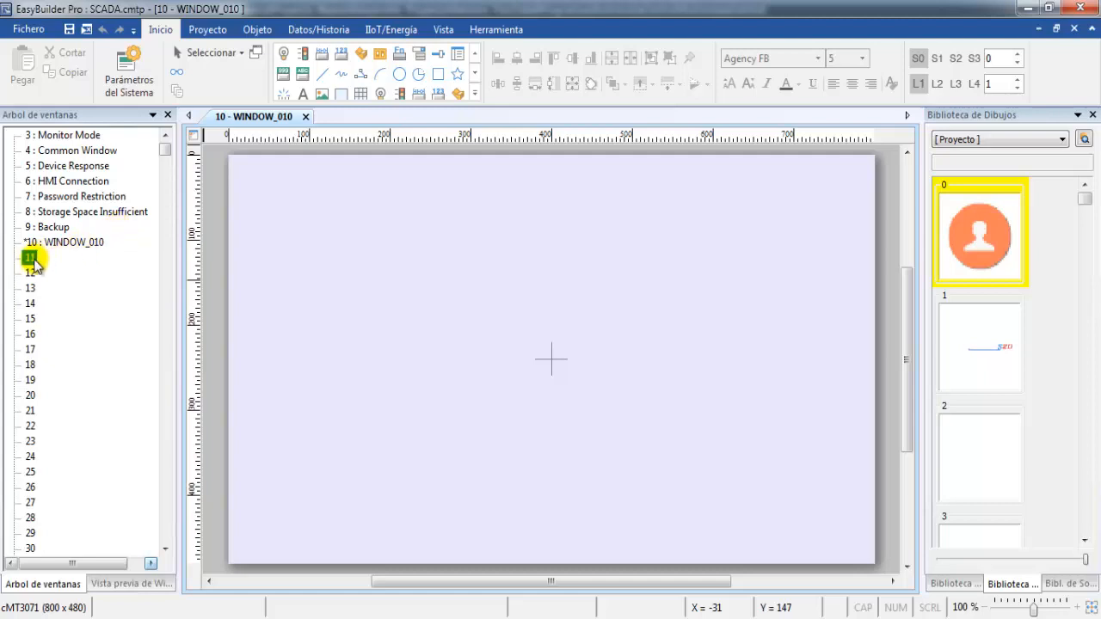
right_click(35, 262)
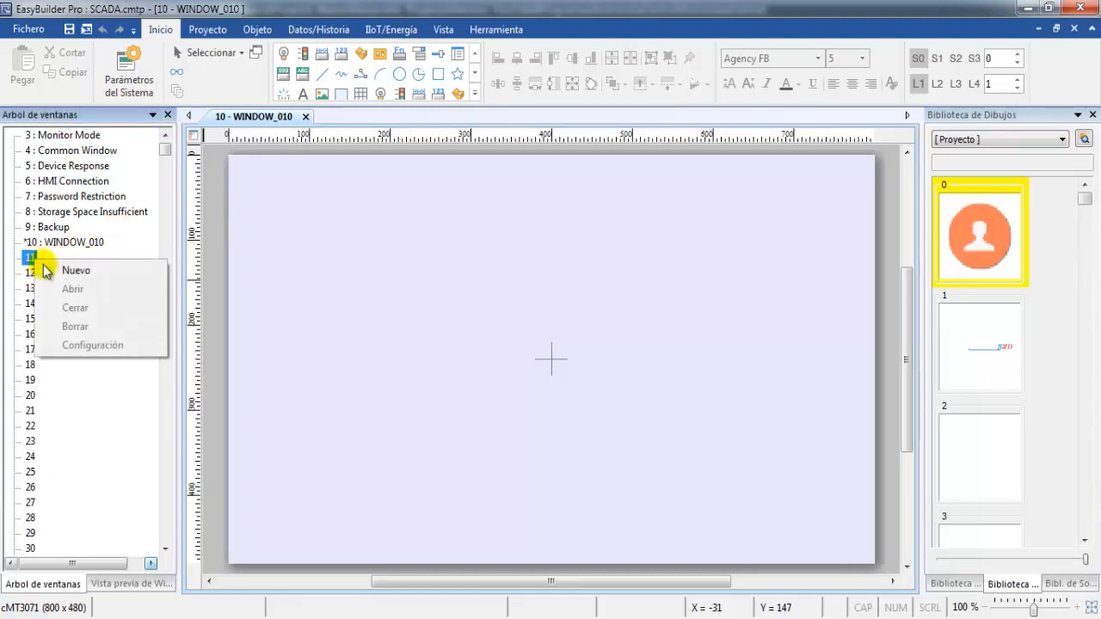
left_click(64, 271)
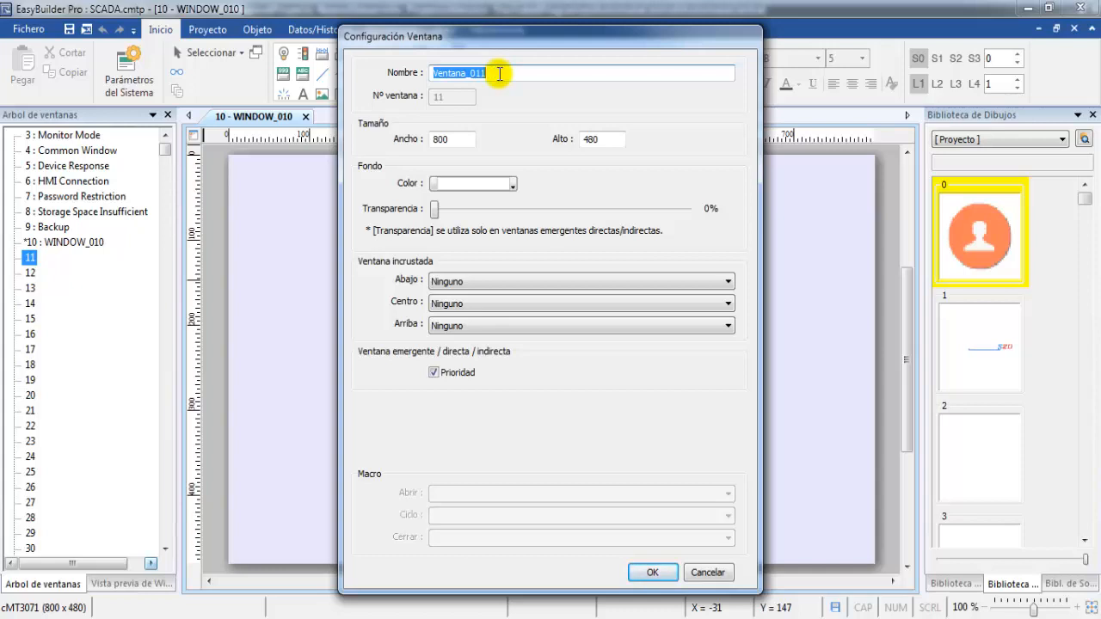
type("E")
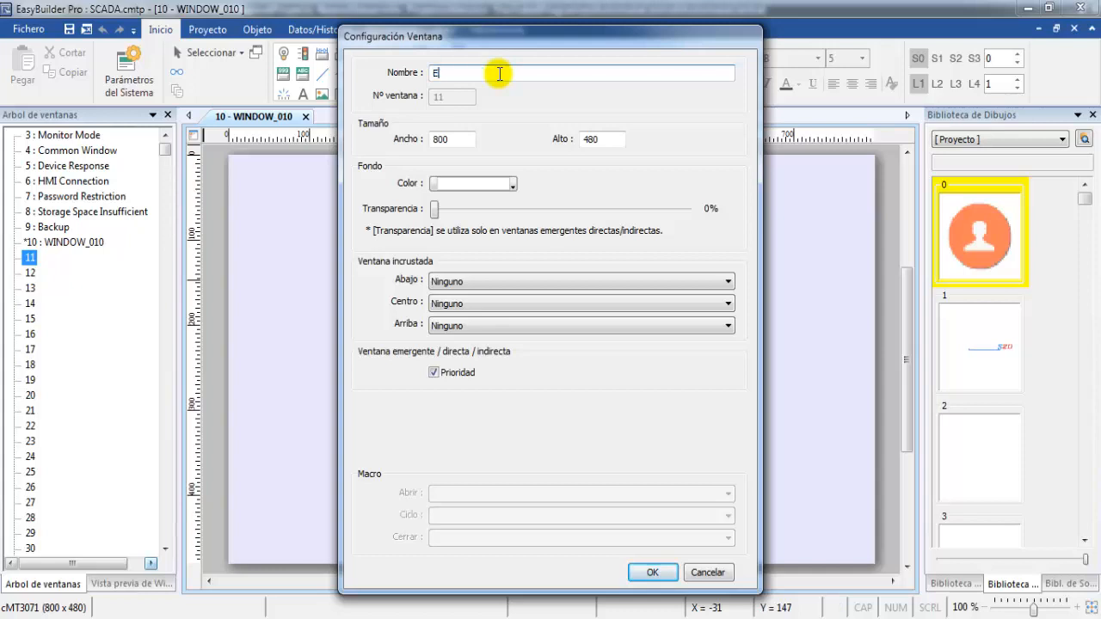
type("stacionMeteorologica")
left_click(652, 573)
- Create window 12 in the window tree with the name DatosCircutor
right_click(39, 273)
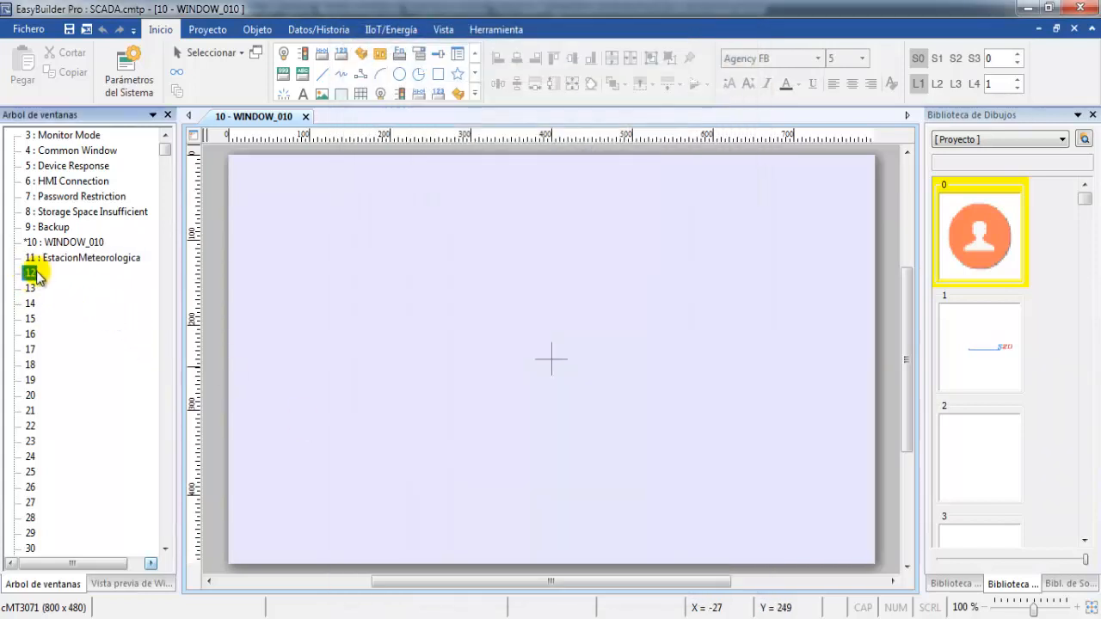
left_click(69, 283)
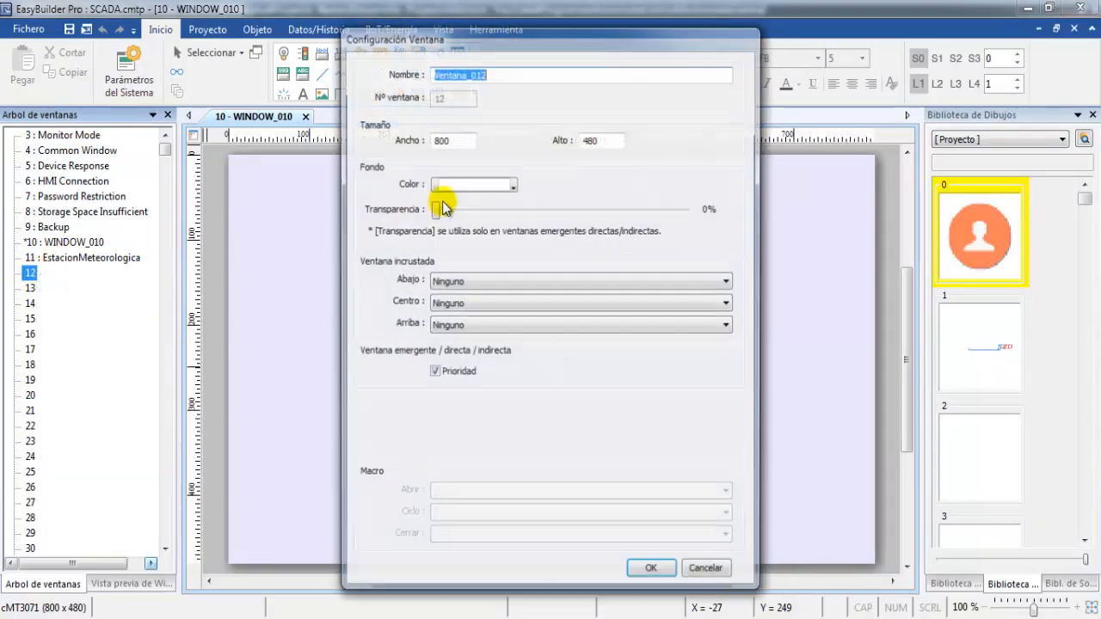
type("Dat")
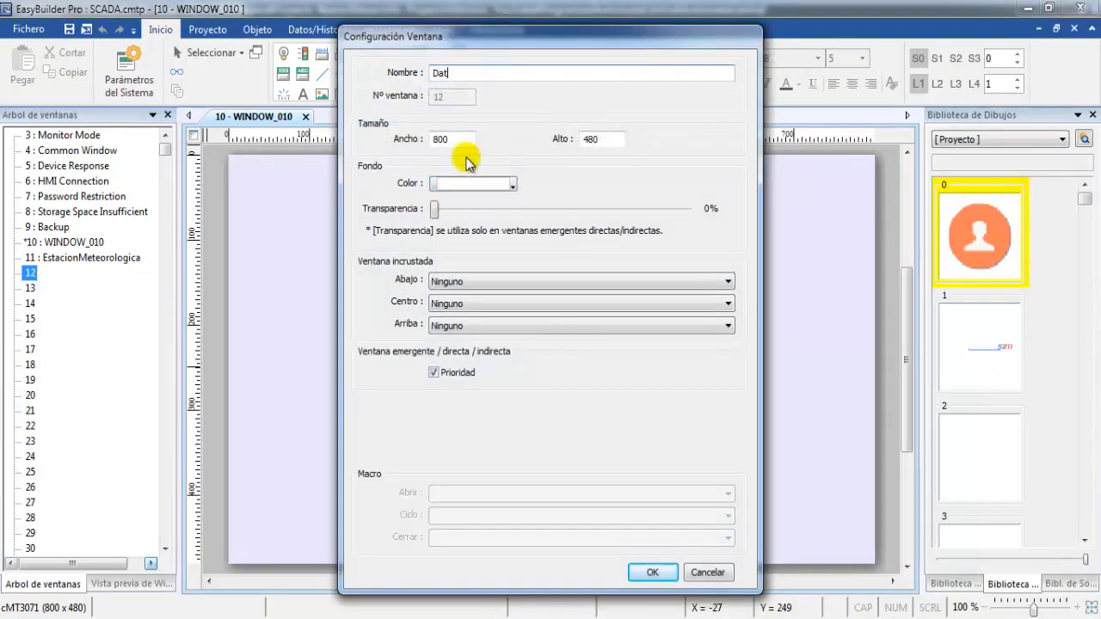
type("osCircuitor")
left_click(652, 572)
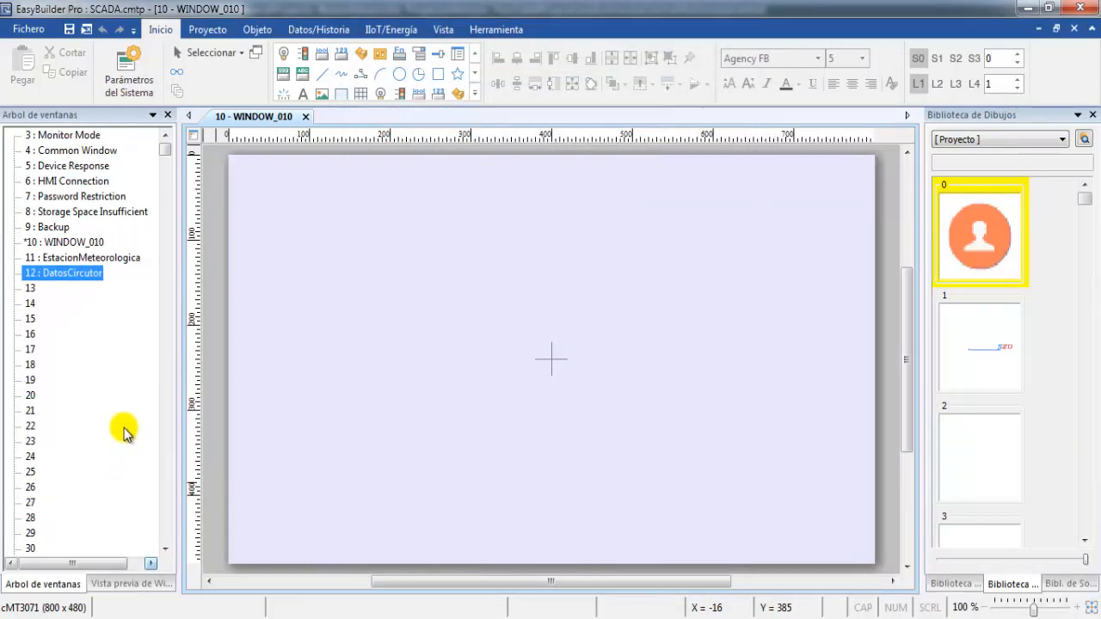
- Create window 20 in the window tree with the name BackGround
left_click(31, 395)
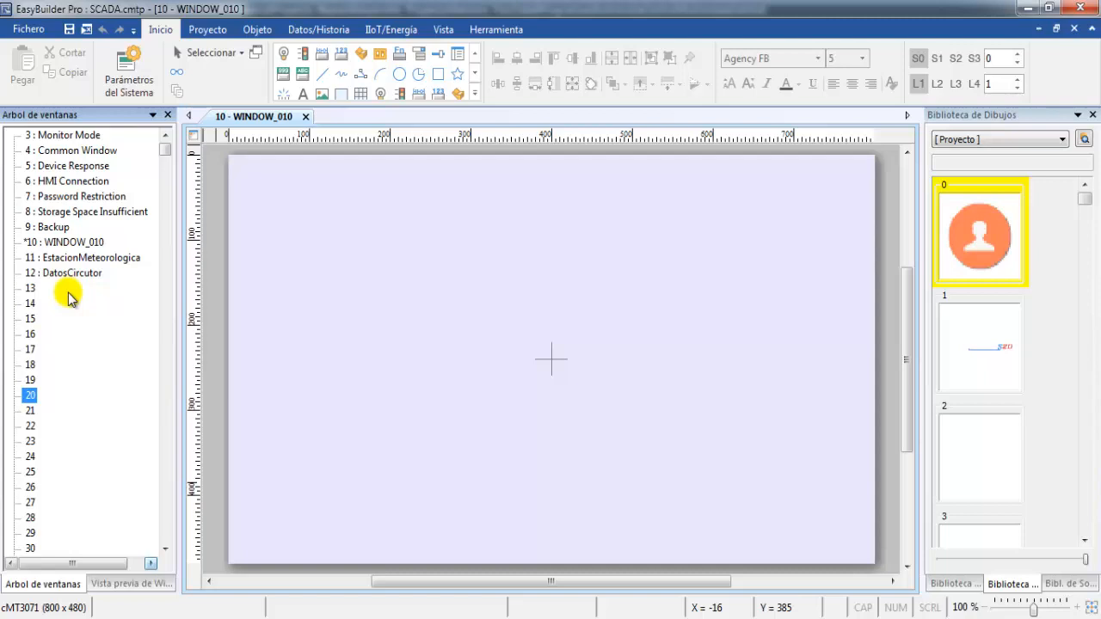
right_click(35, 402)
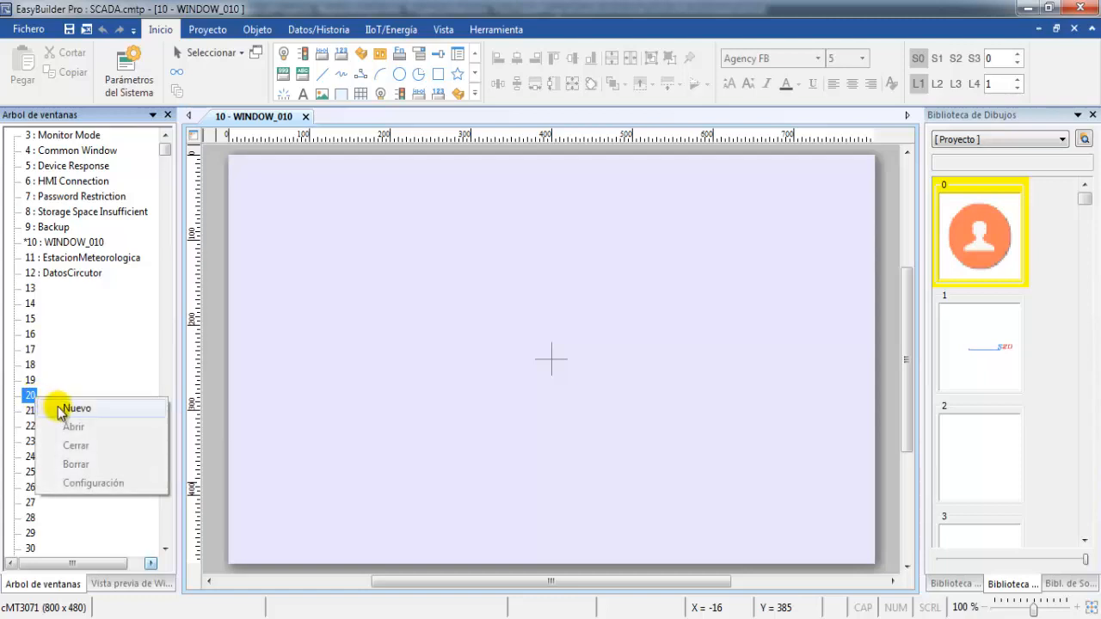
left_click(65, 409)
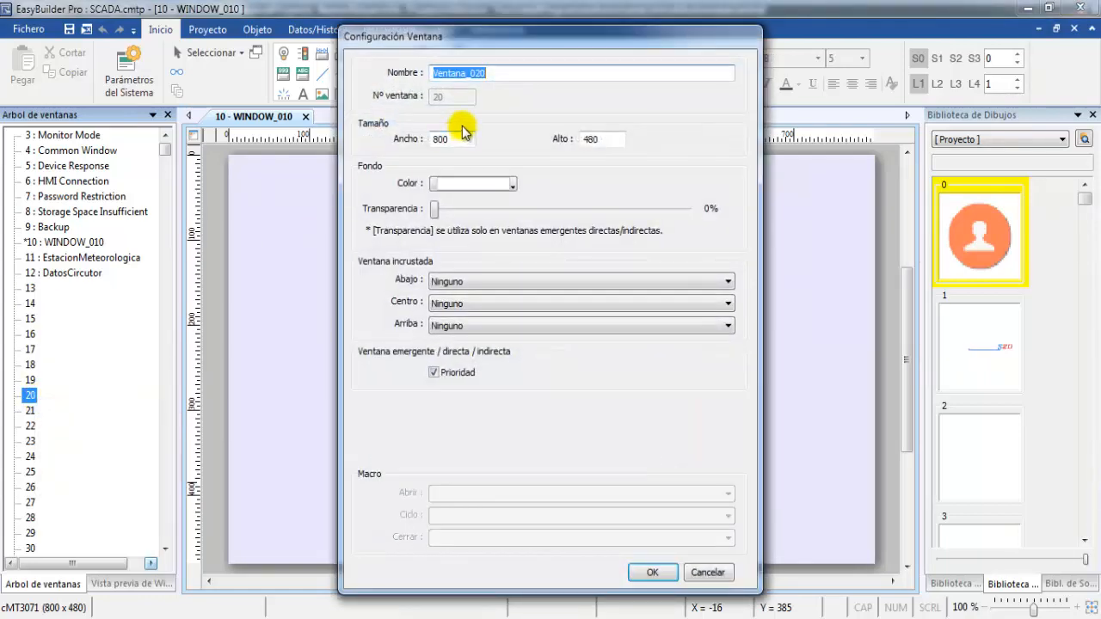
type("Back")
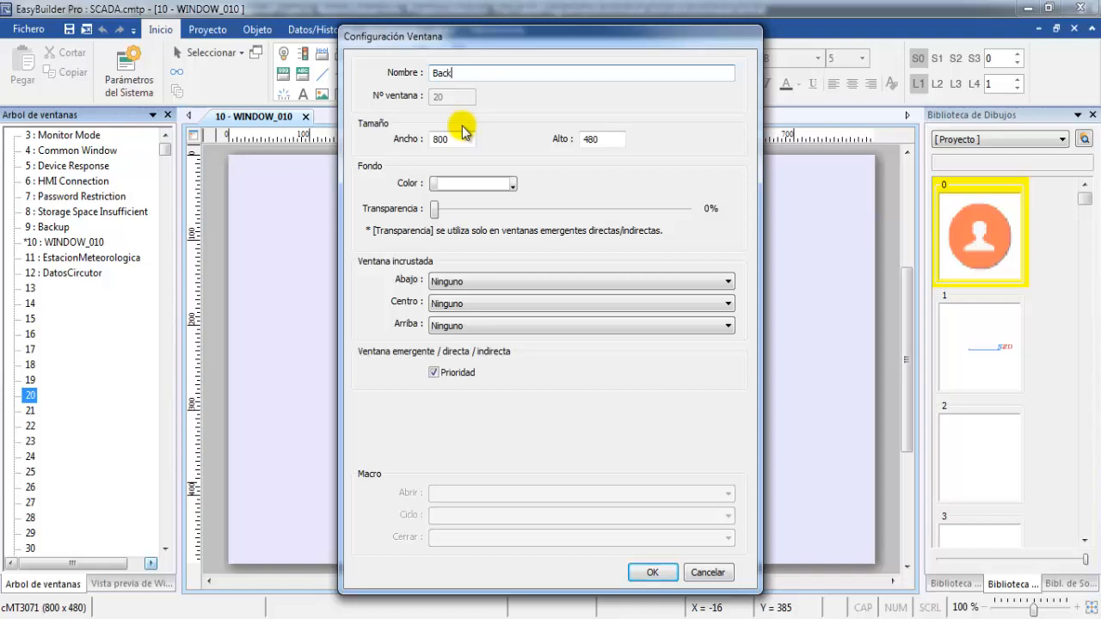
type("Ground")
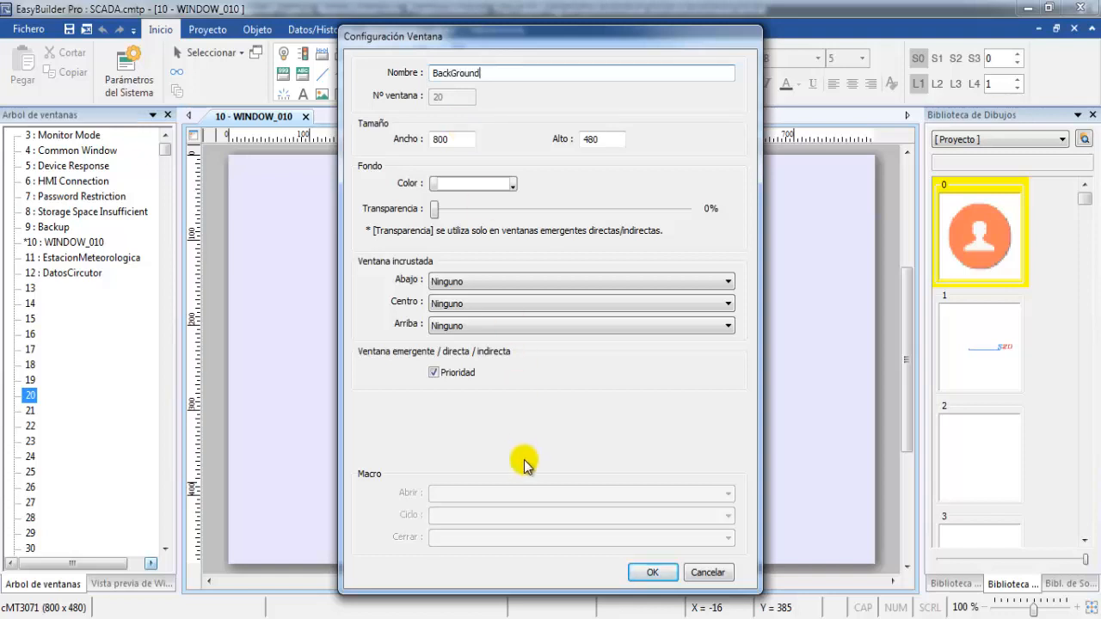
left_click(643, 576)
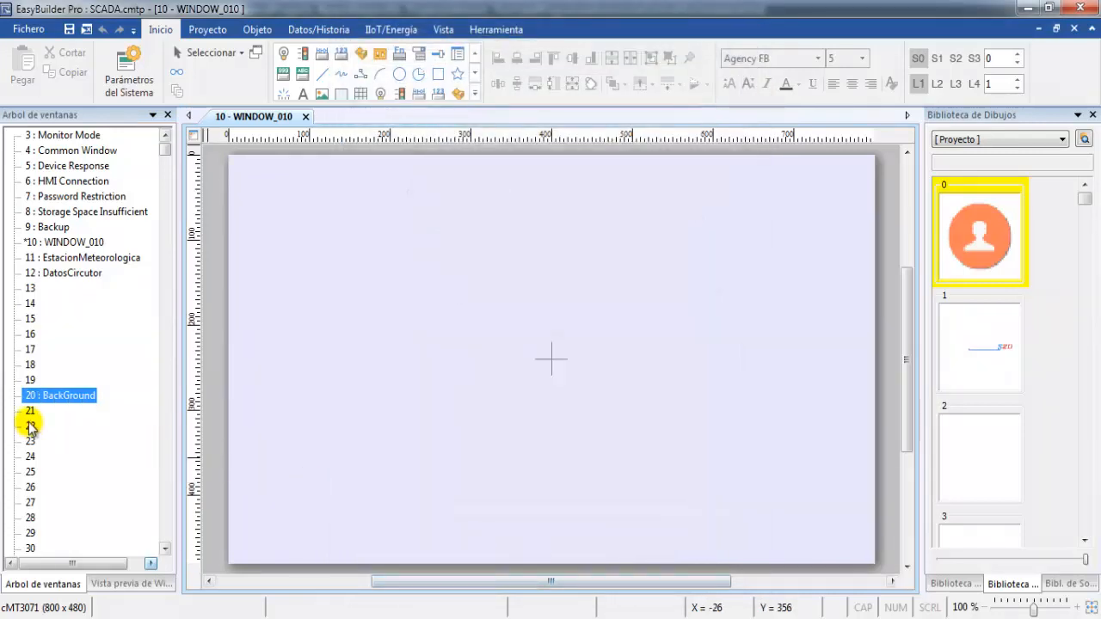
- Create window 21 in the window tree with the name NavButtons
left_click(32, 412)
right_click(31, 412)
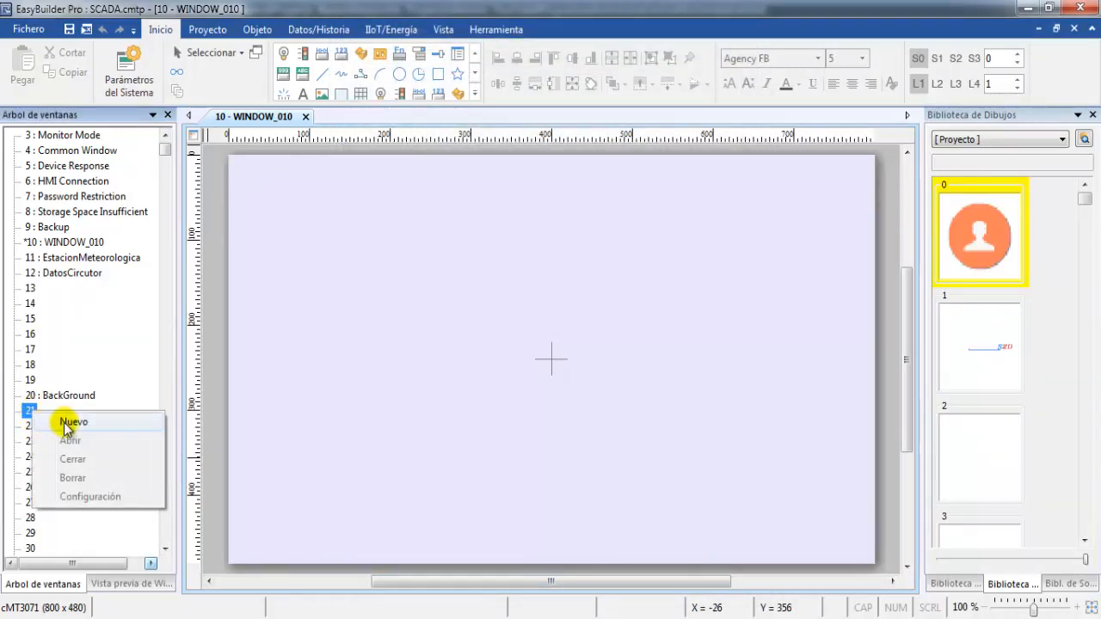
left_click(68, 424)
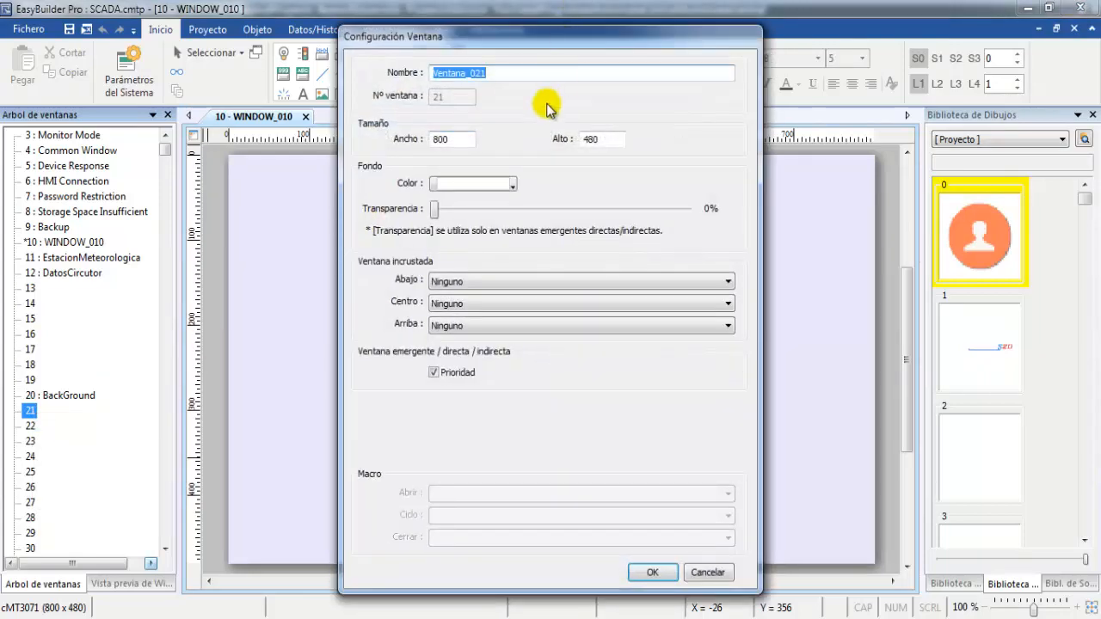
type("Nav")
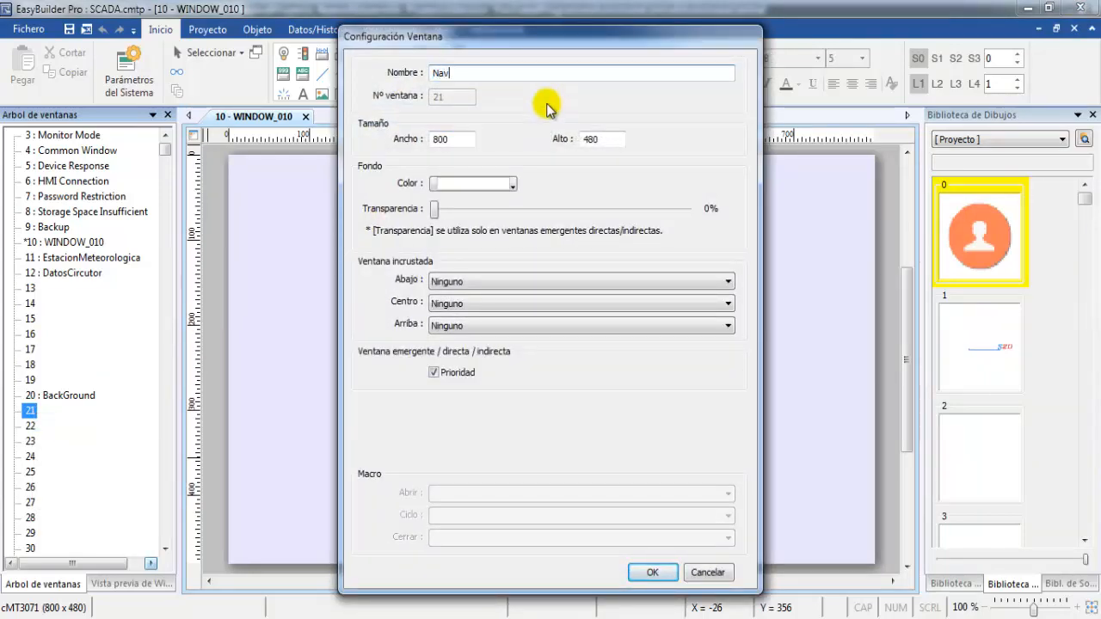
type("Buttons")
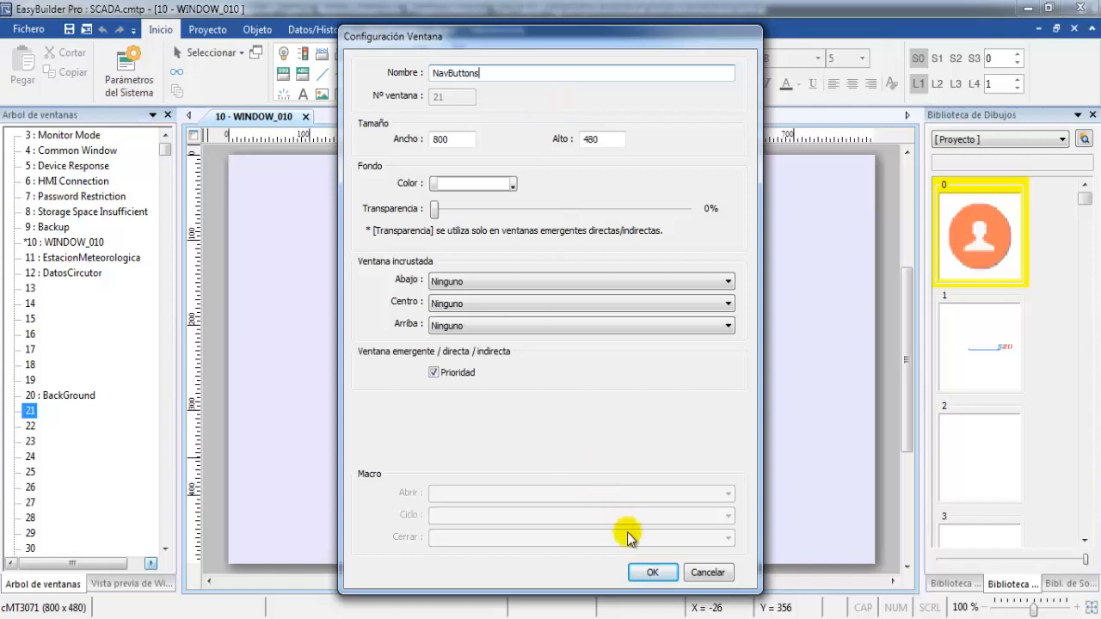
left_click(652, 573)
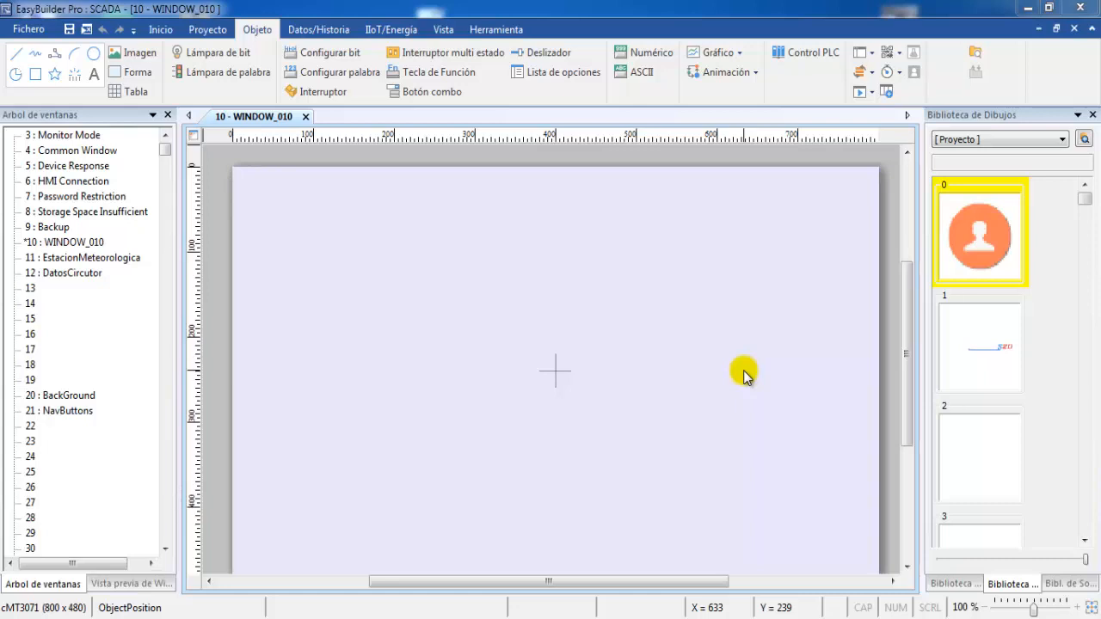
- In the BackGround window, start a new picture object and assign it Fondo.jpg from the Imagenes folder, added as a new project image
left_click(64, 398)
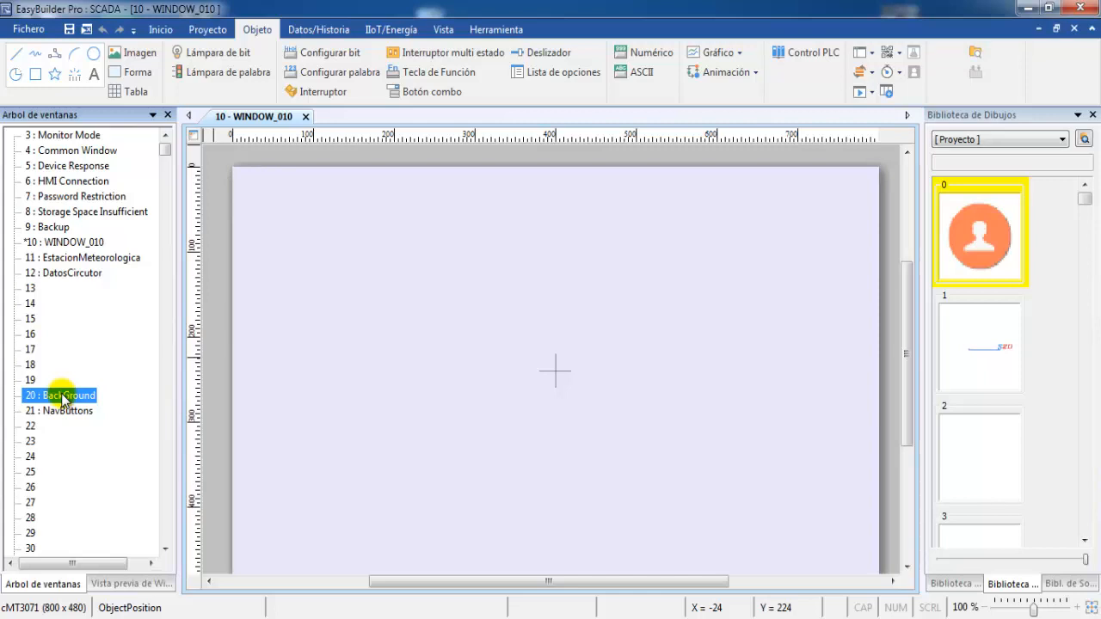
double_click(63, 396)
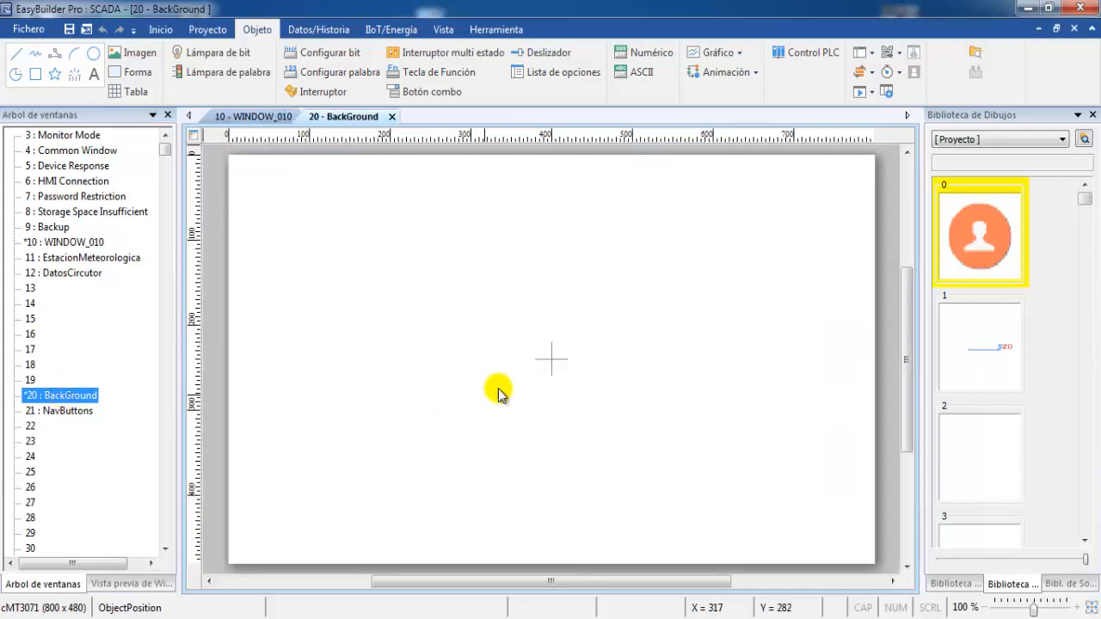
left_click(141, 55)
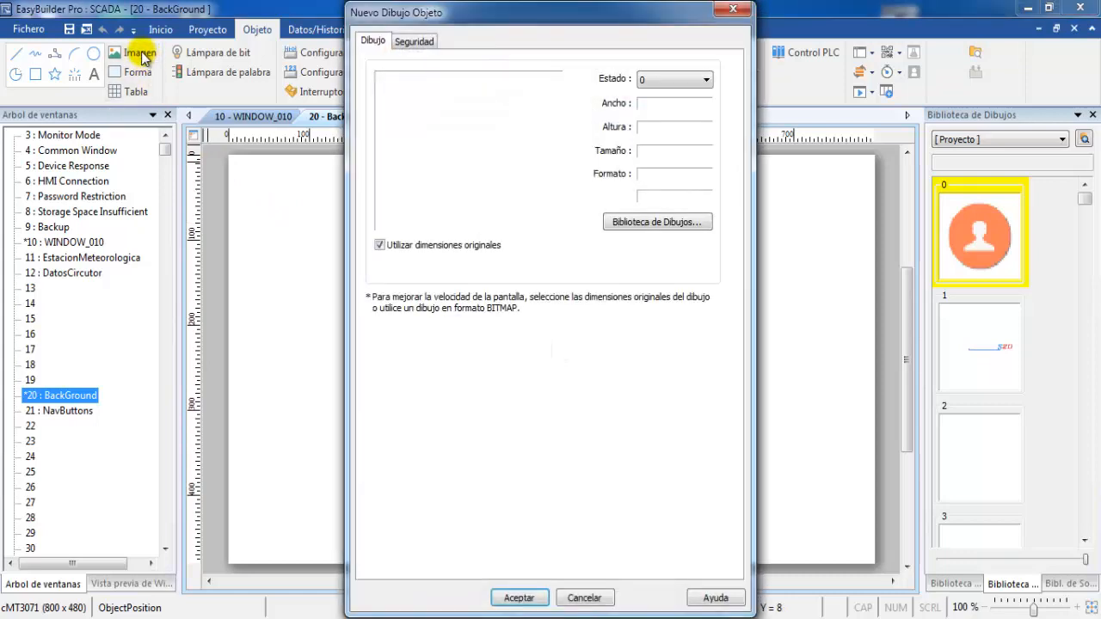
left_click(639, 224)
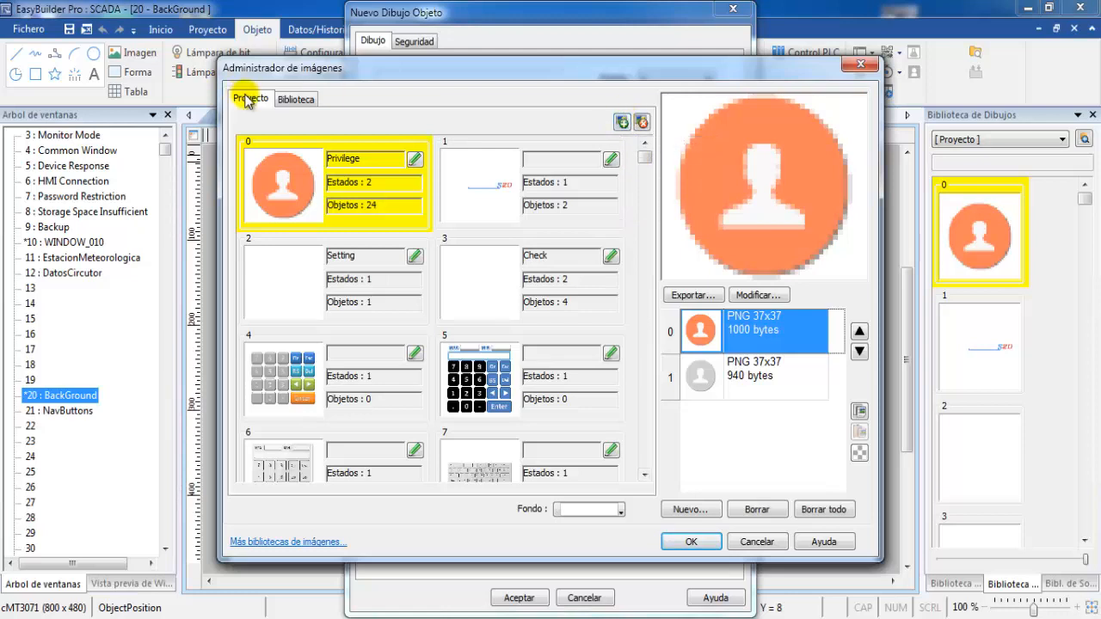
left_click(622, 123)
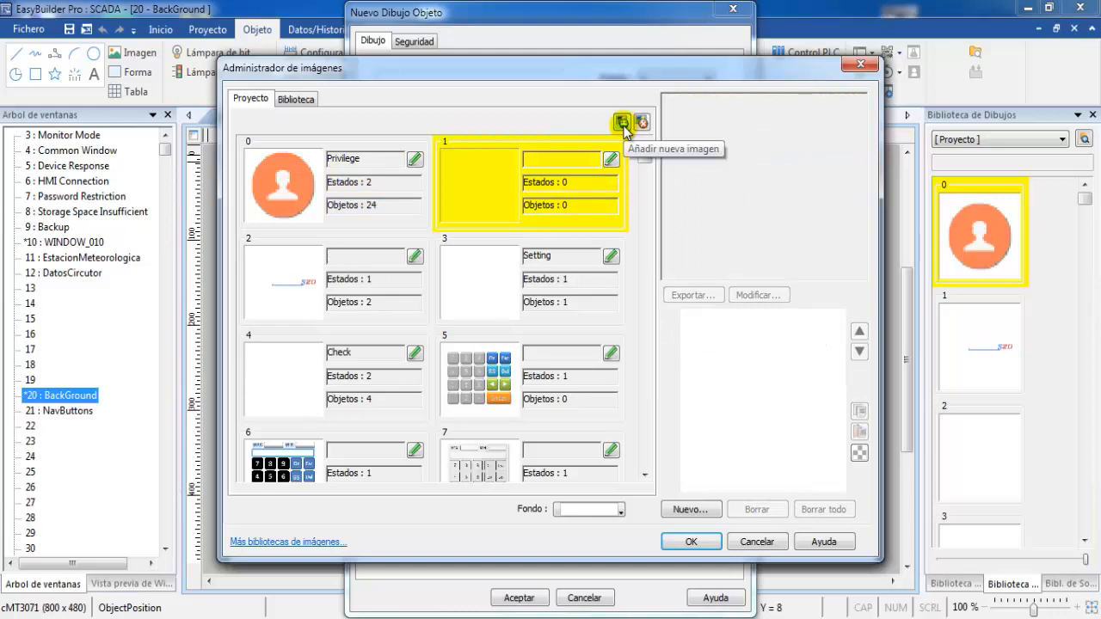
left_click(690, 509)
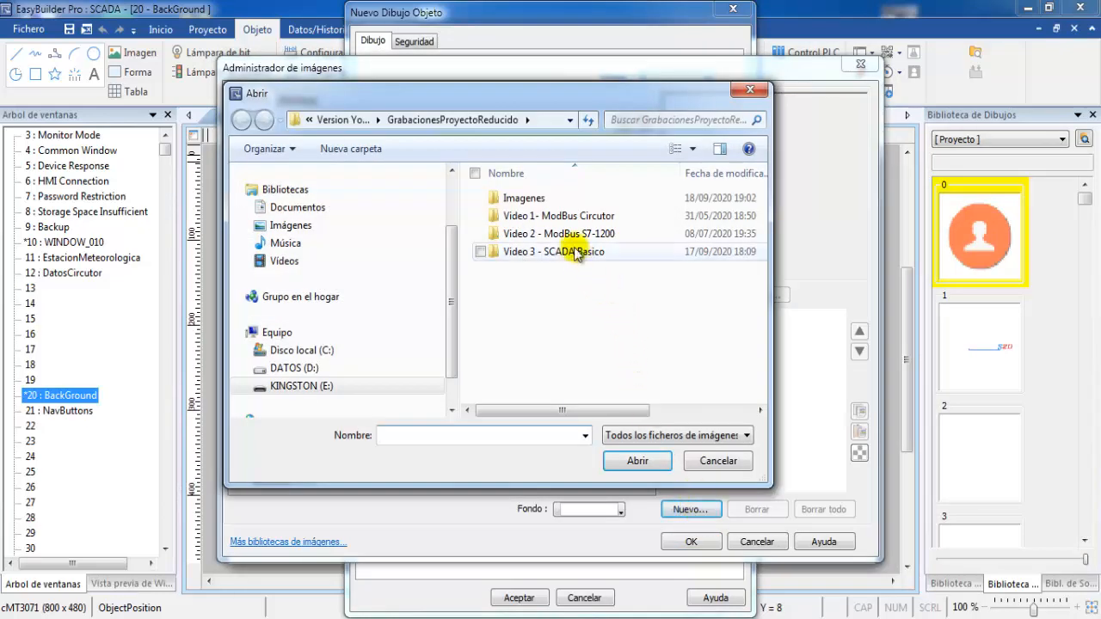
double_click(544, 205)
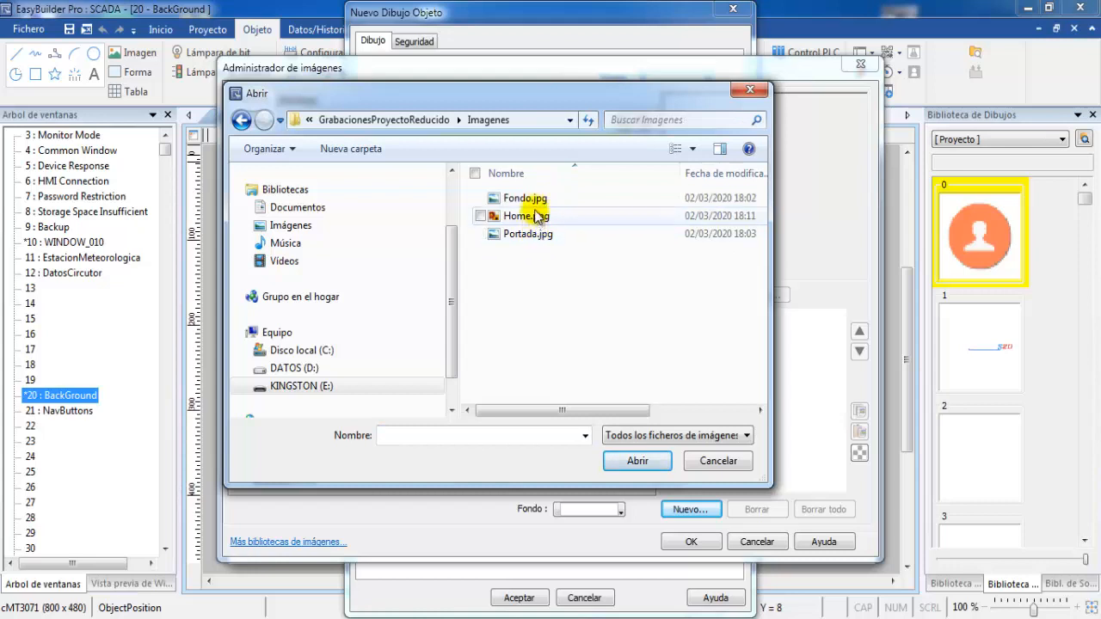
left_click(525, 202)
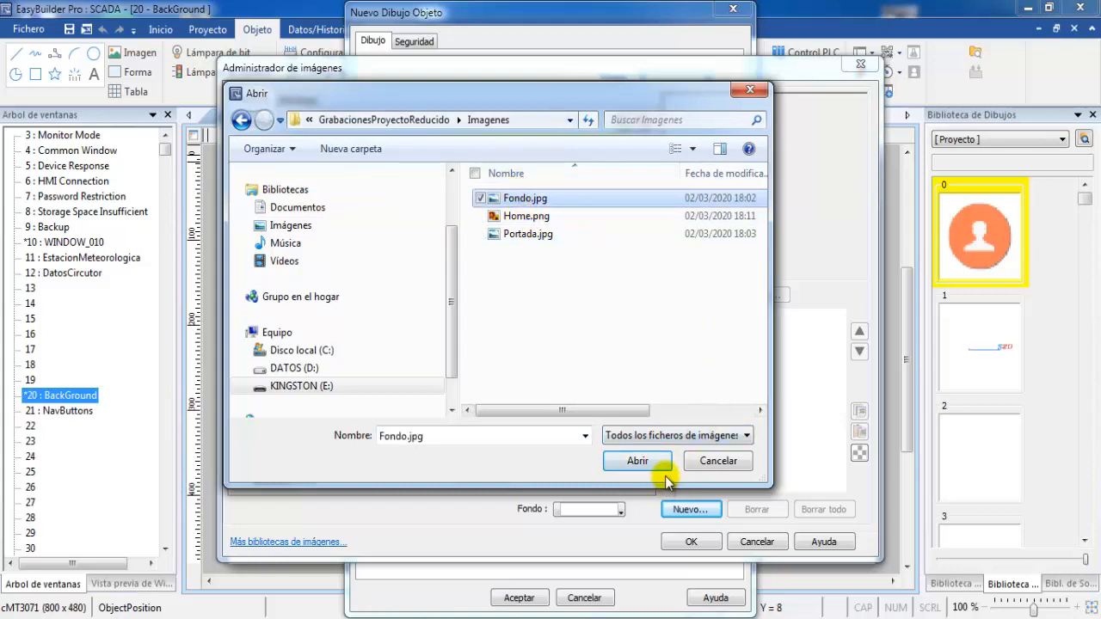
left_click(636, 460)
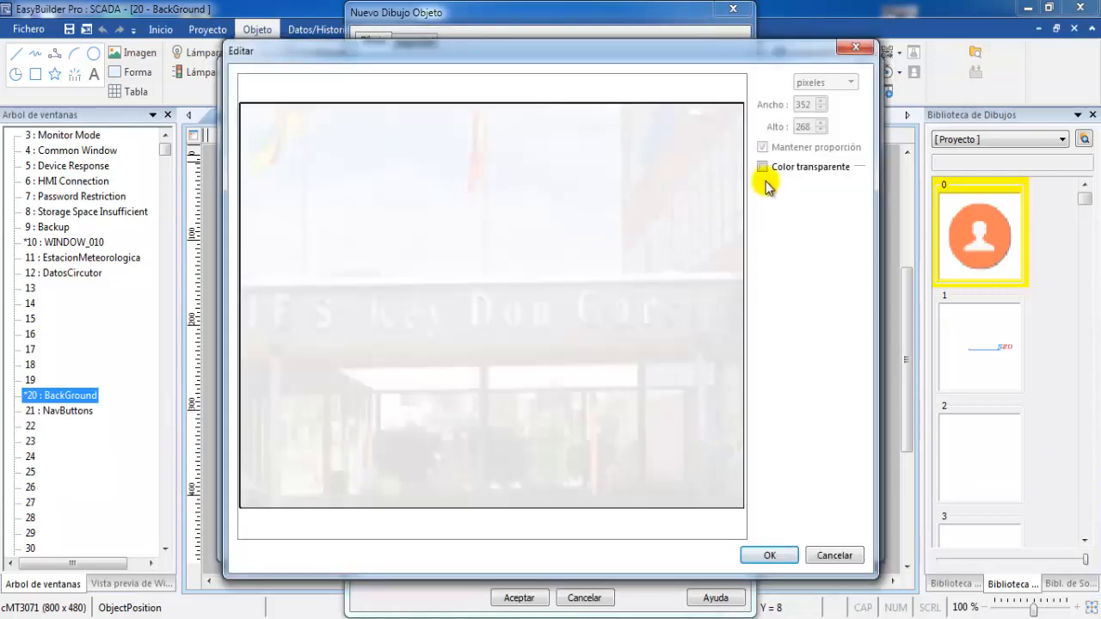
left_click(786, 559)
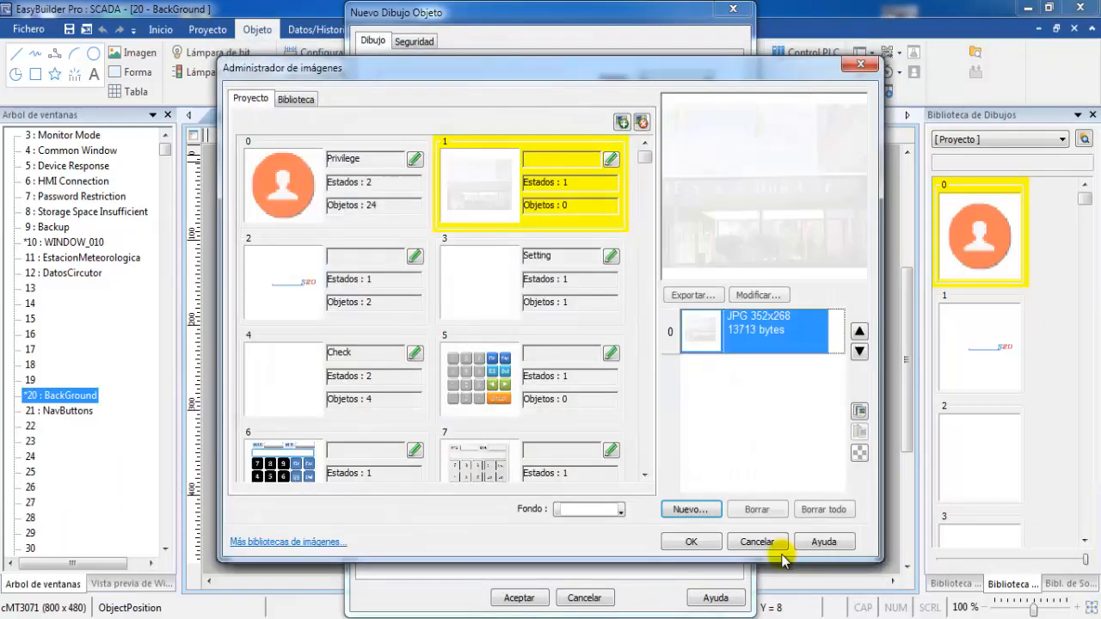
left_click(692, 542)
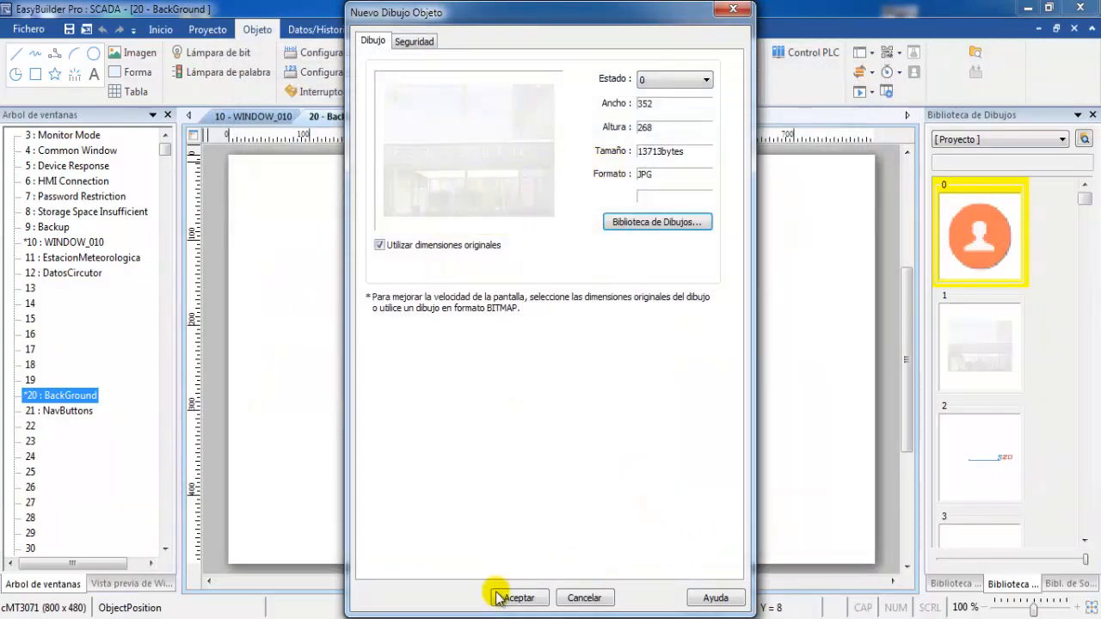
- Place the Fondo picture in the BackGround window and stretch it to cover the whole 800 x 480 area
left_click(522, 598)
left_click(398, 209)
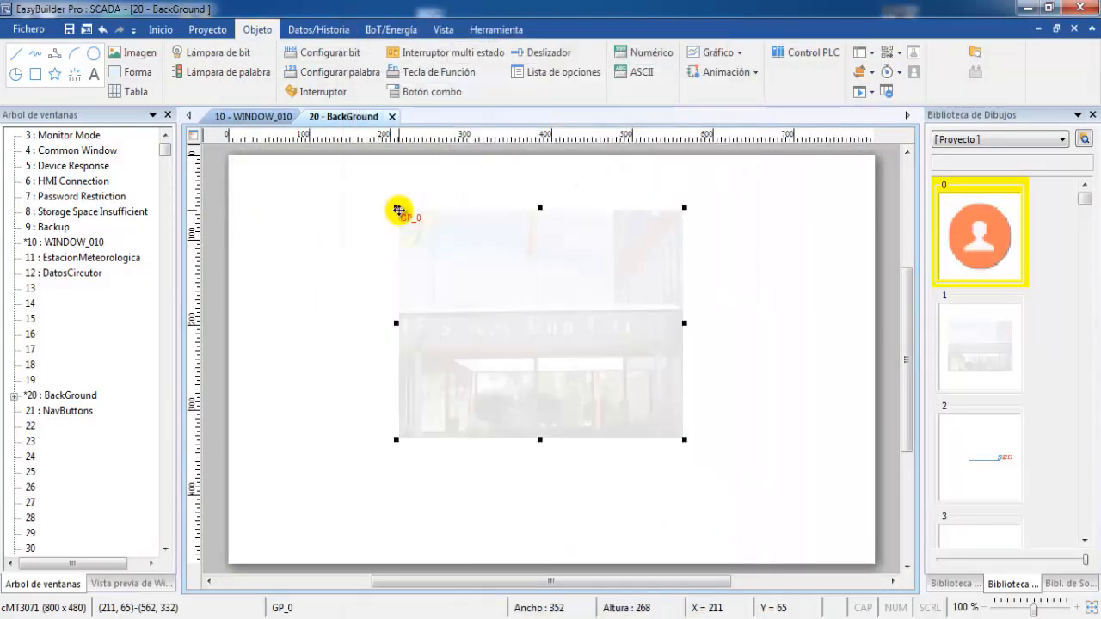
left_click_drag(686, 209, 876, 153)
left_click_drag(396, 152, 228, 157)
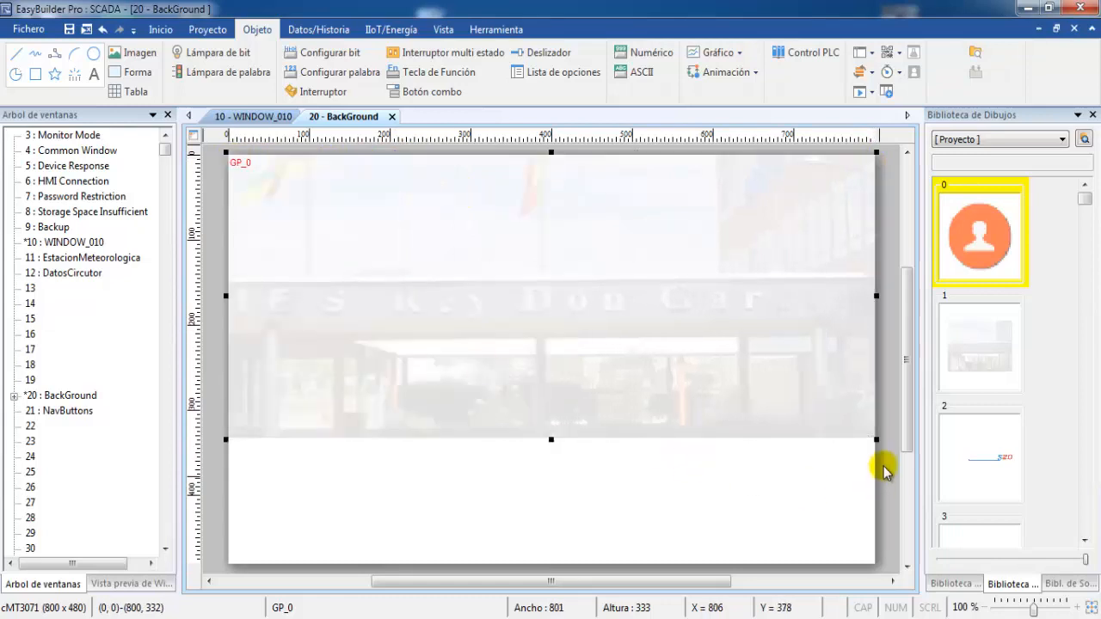
left_click_drag(875, 440, 873, 564)
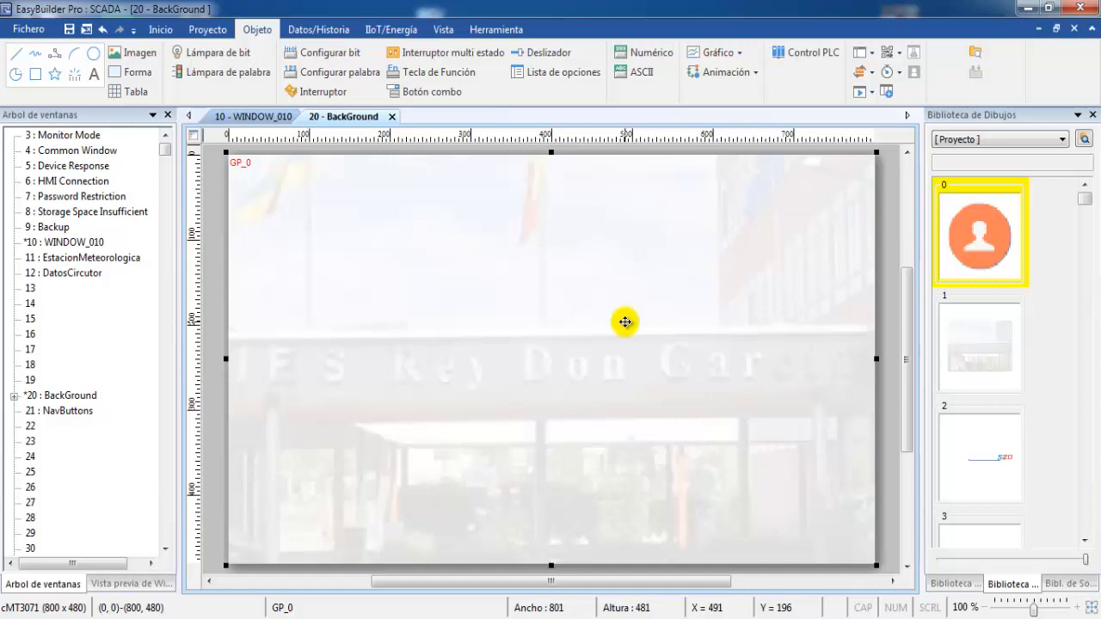
- Start a new function key that changes the full-screen window to 10. WINDOW_010
left_click(440, 75)
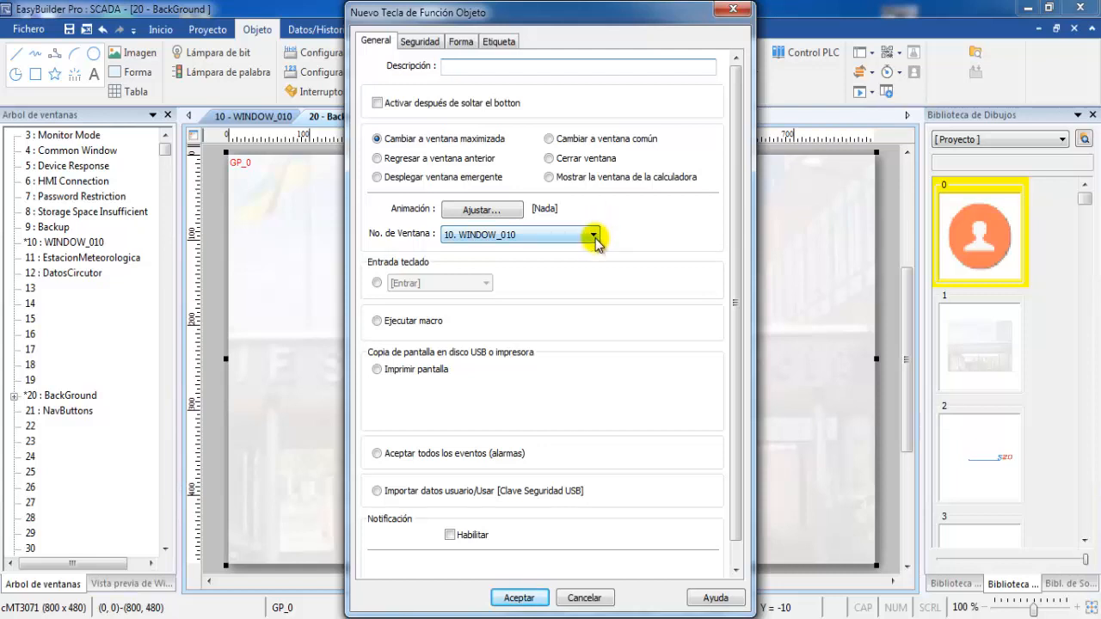
left_click(593, 235)
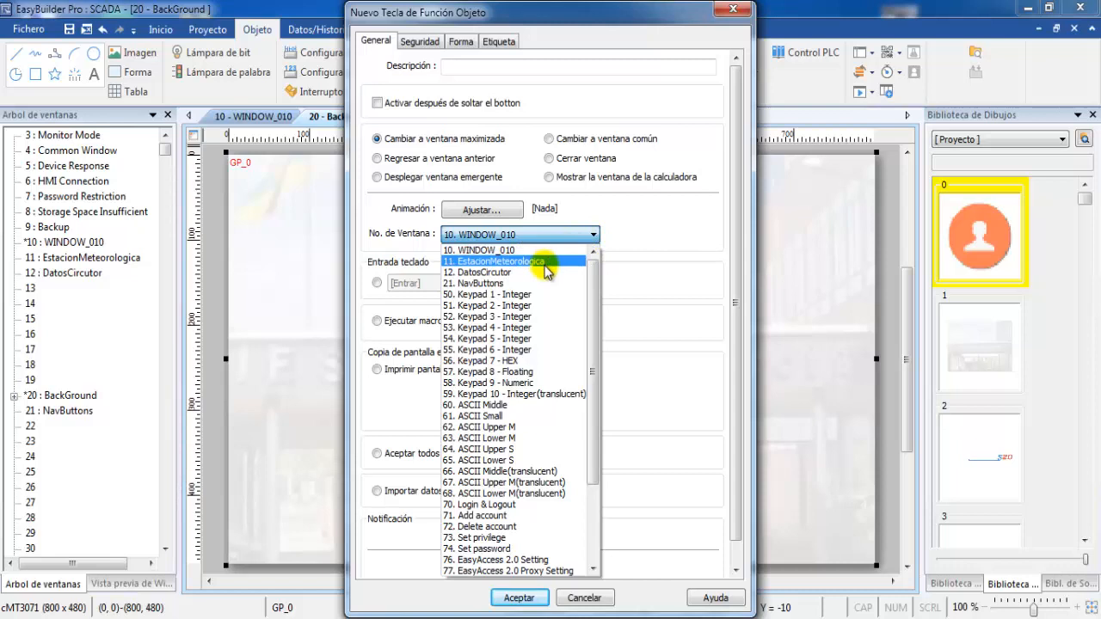
left_click(516, 249)
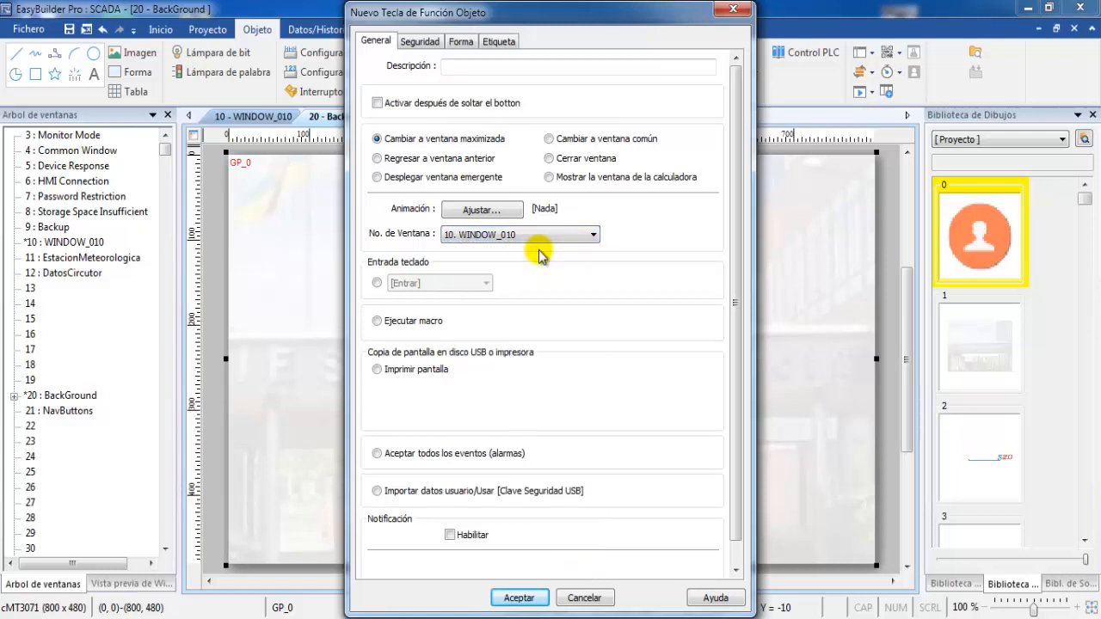
- Add Home.png from the Imagenes folder as a new project image and use it as the function key's shape
left_click(499, 41)
left_click(462, 42)
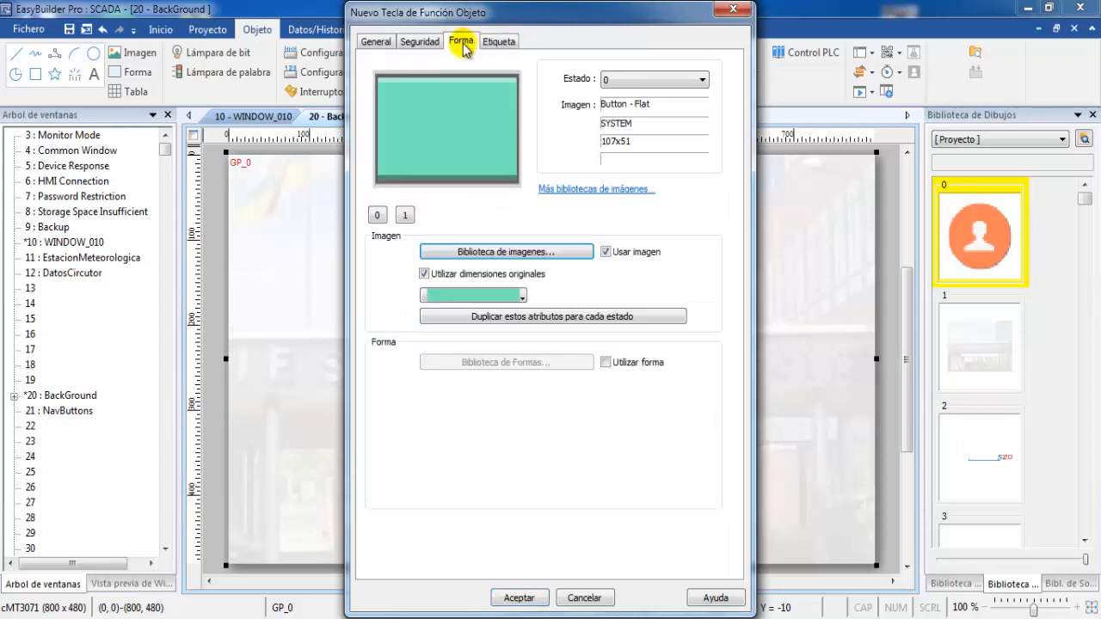
left_click(512, 255)
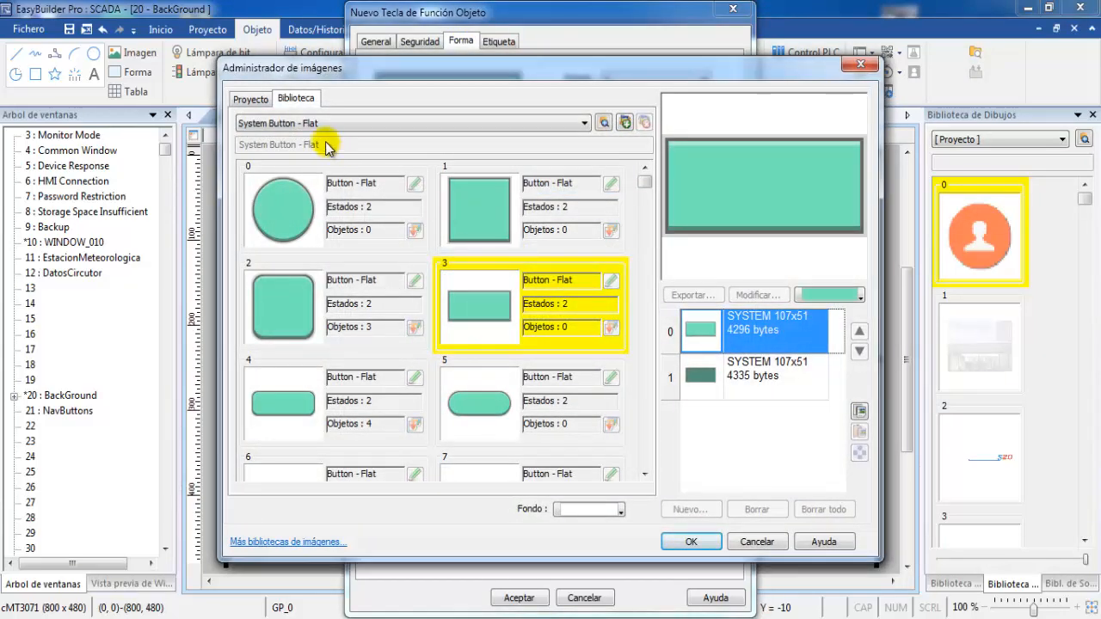
left_click(254, 99)
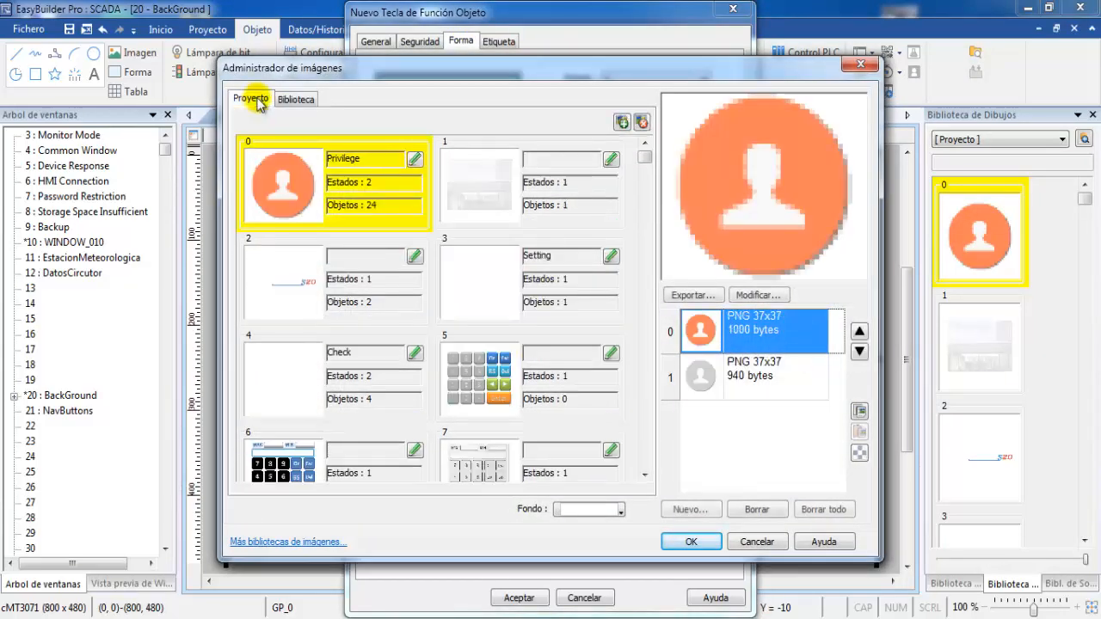
left_click(621, 122)
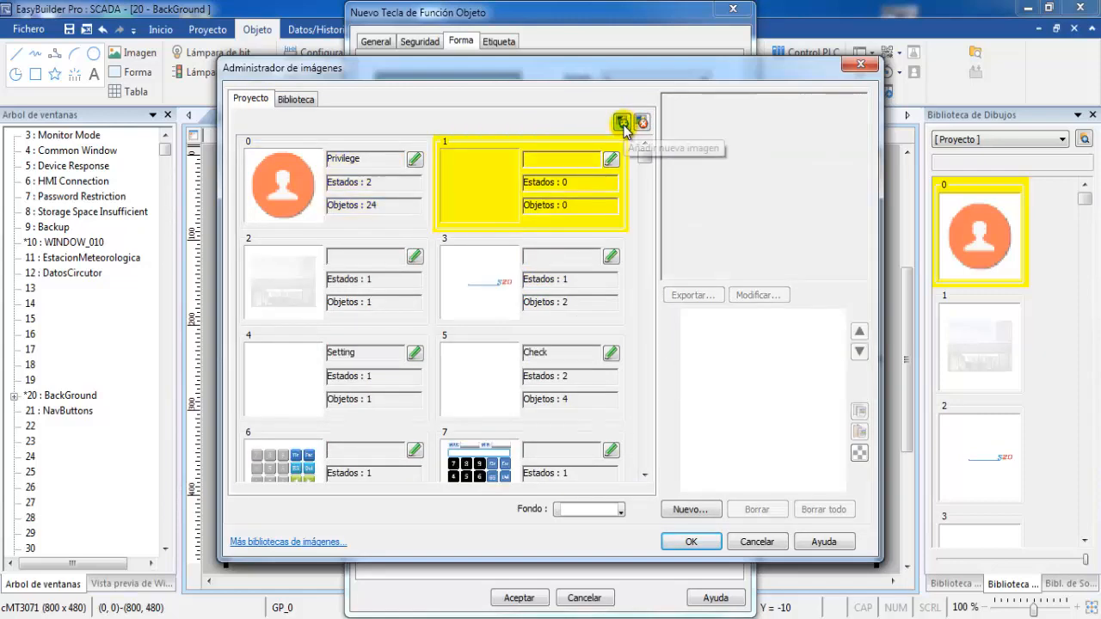
left_click(688, 509)
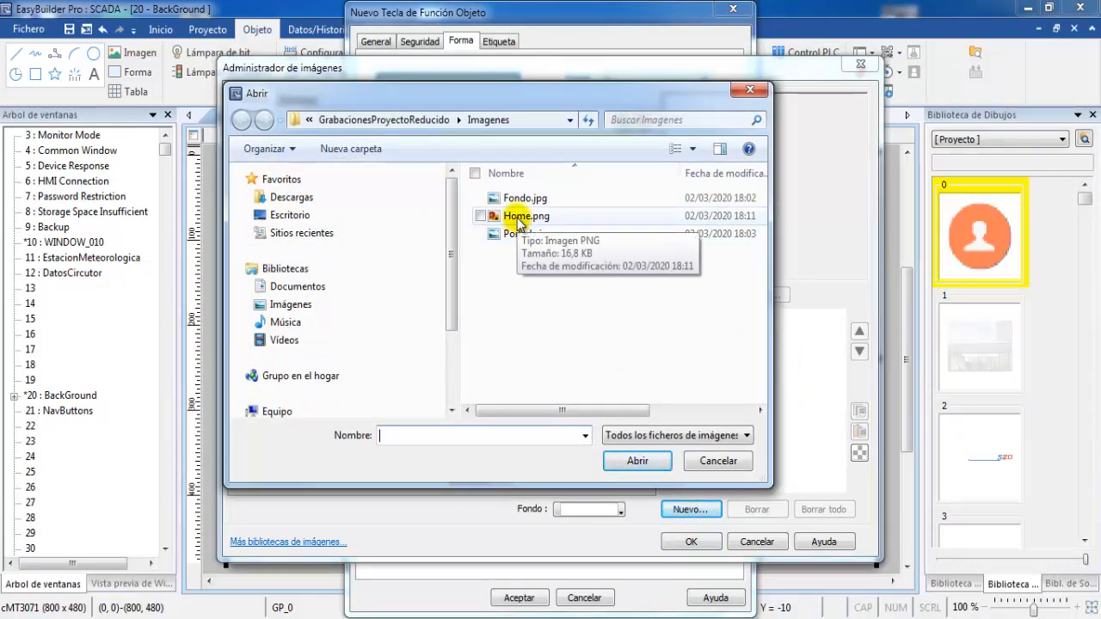
left_click(518, 218)
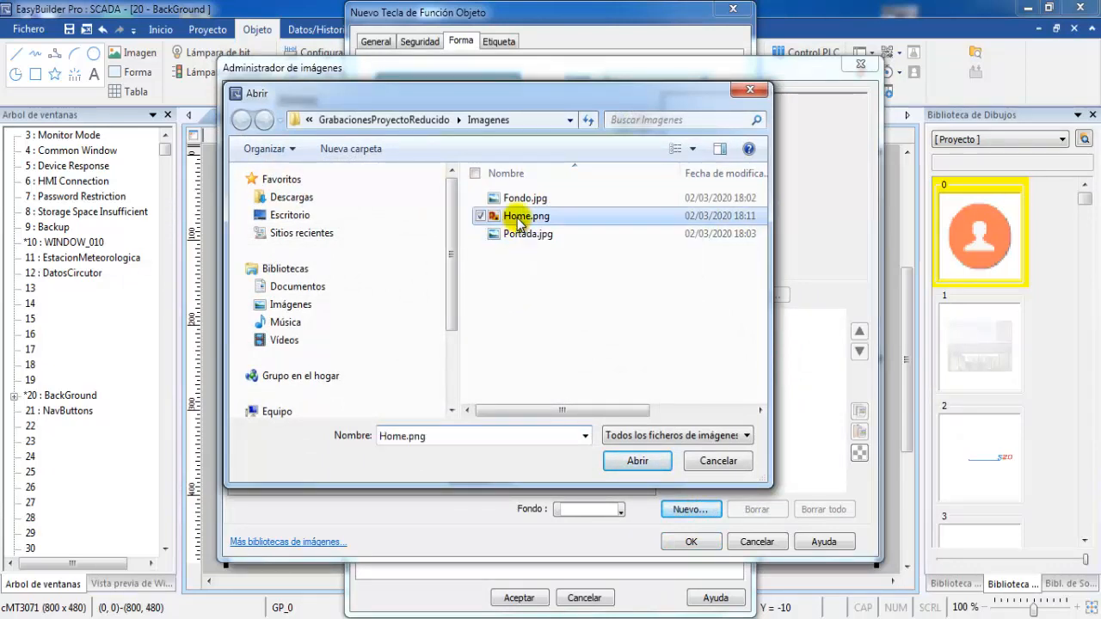
left_click(637, 461)
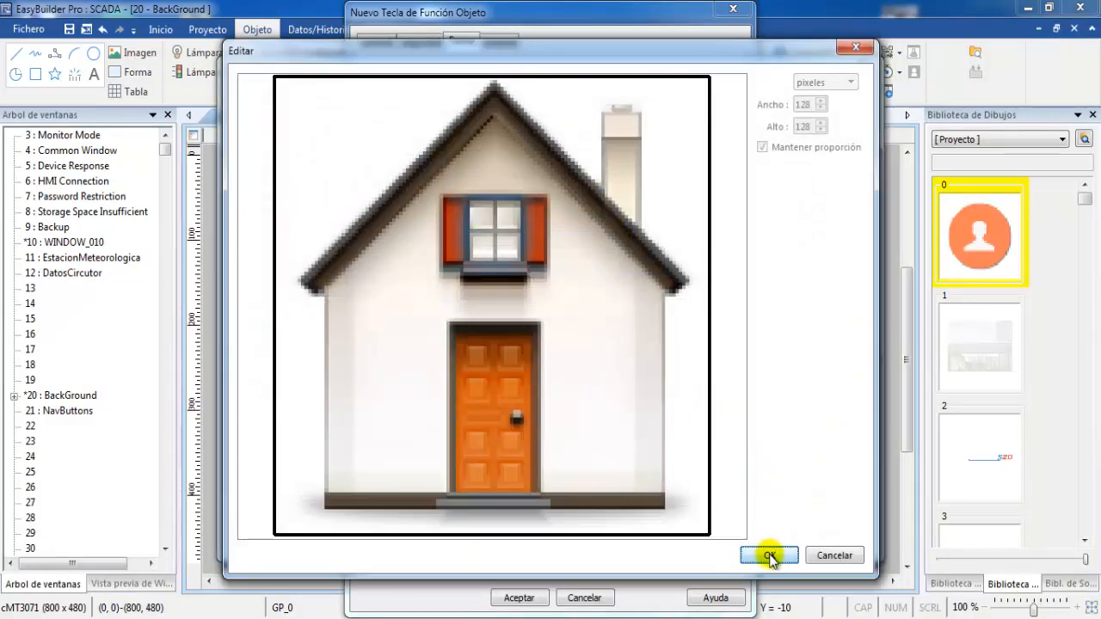
left_click(770, 552)
left_click(702, 542)
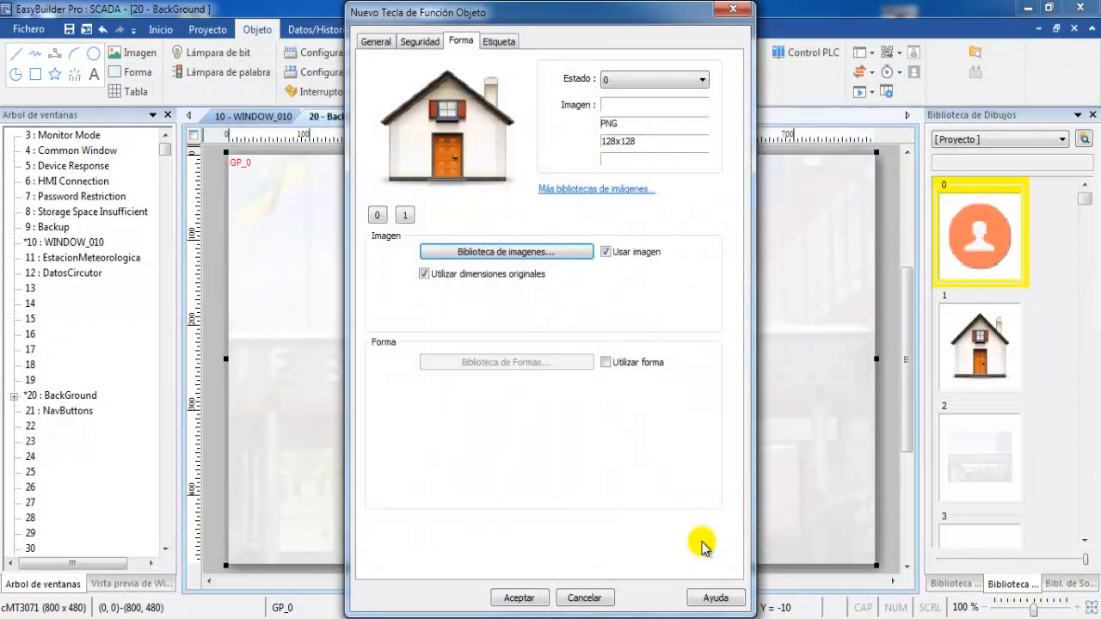
- Place the house function key in the lower-right corner of the BackGround window and shrink it slightly from its upper-left corner
left_click(520, 597)
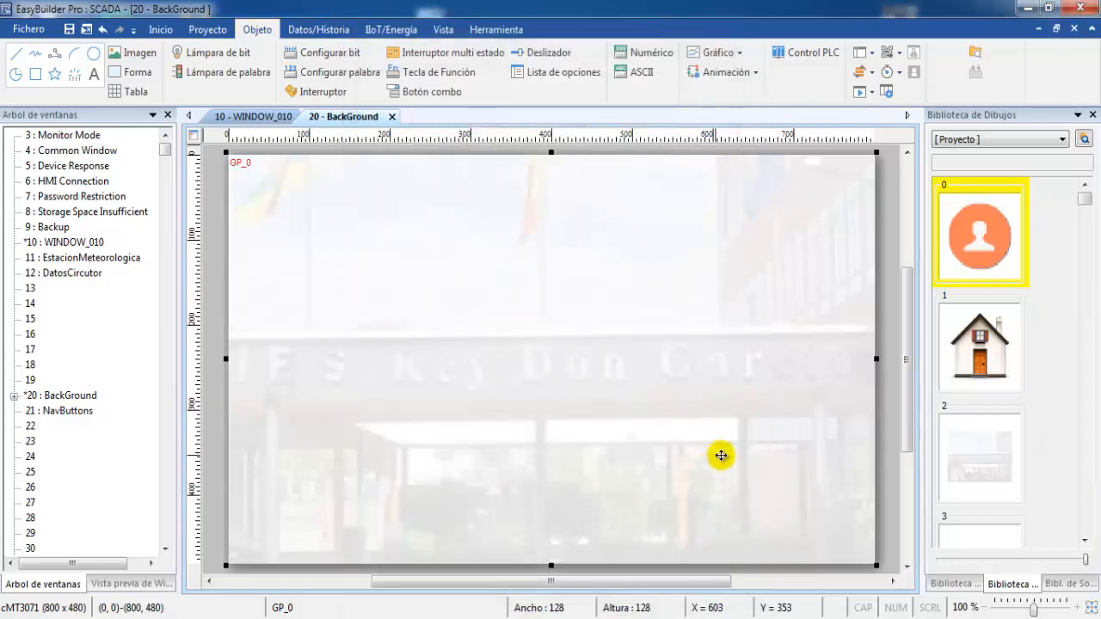
left_click(742, 430)
left_click_drag(742, 428, 762, 447)
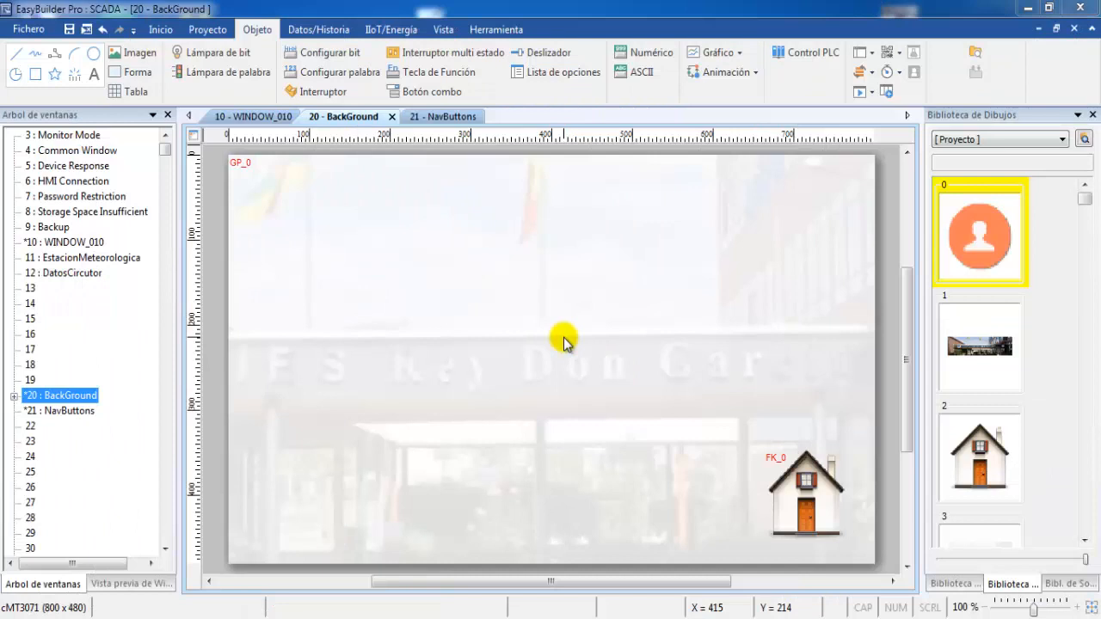
- In the NavButtons window, start a new function key that changes the full-screen window to 11. EstacionMeteorologica
double_click(81, 412)
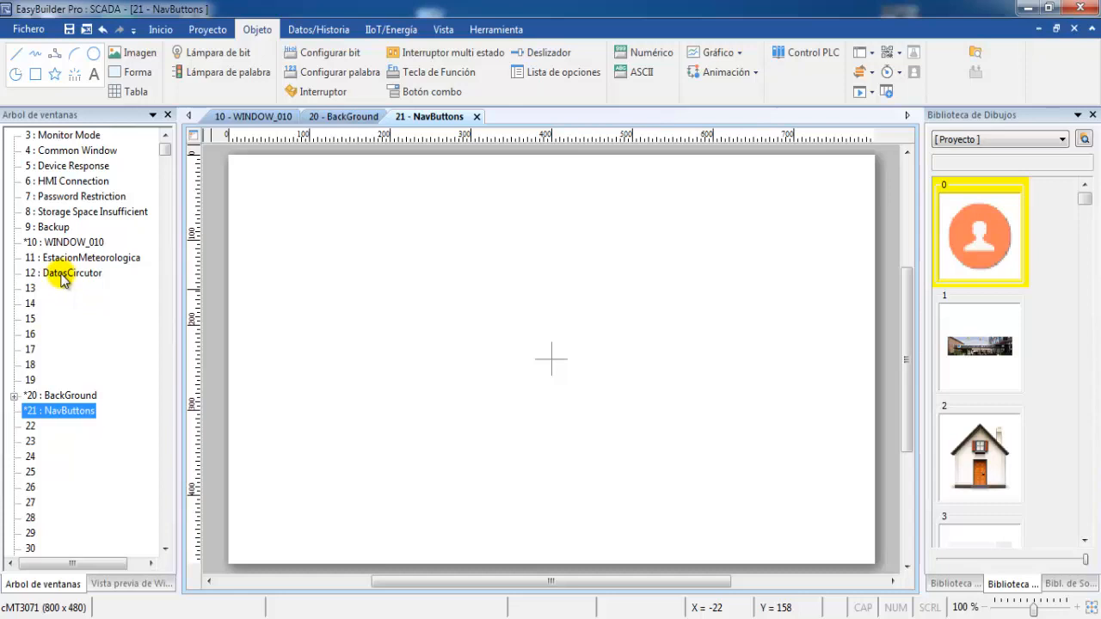
left_click(403, 72)
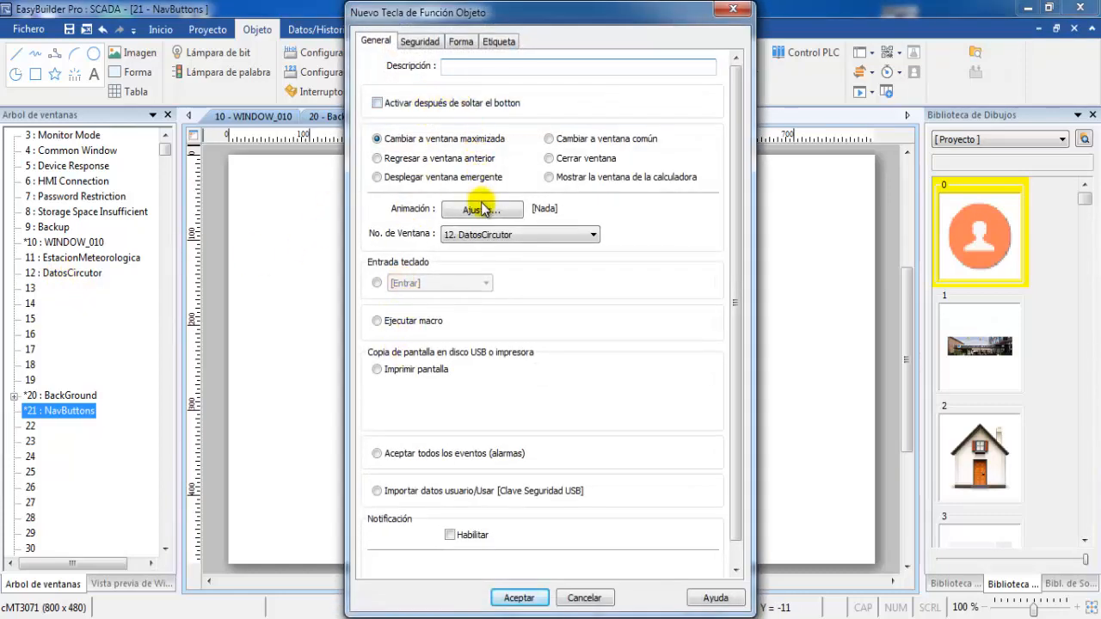
left_click(471, 237)
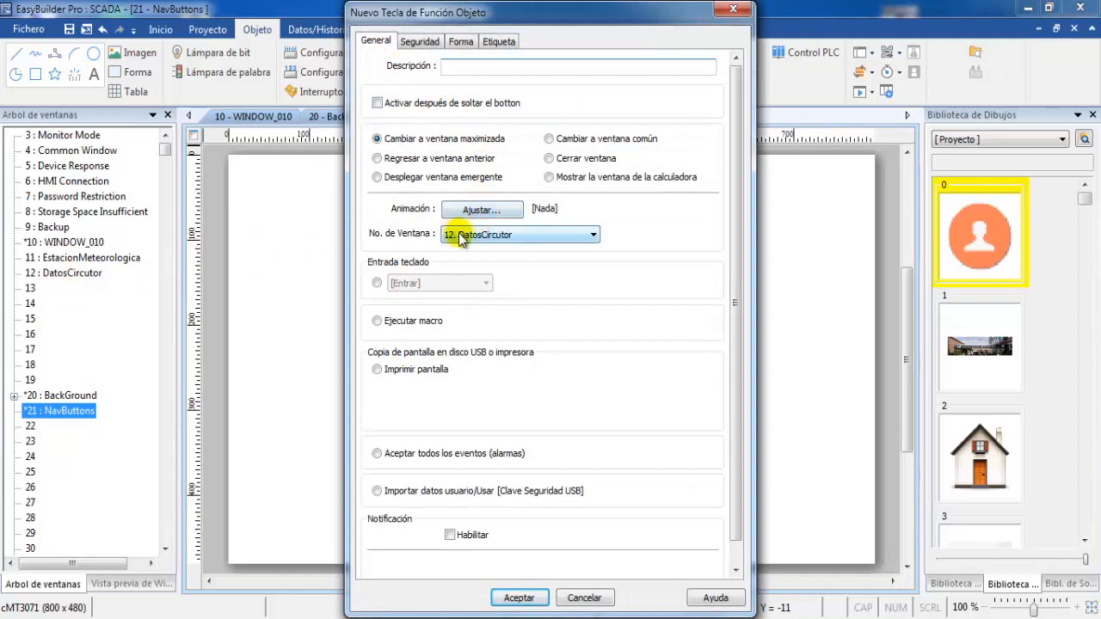
left_click(591, 238)
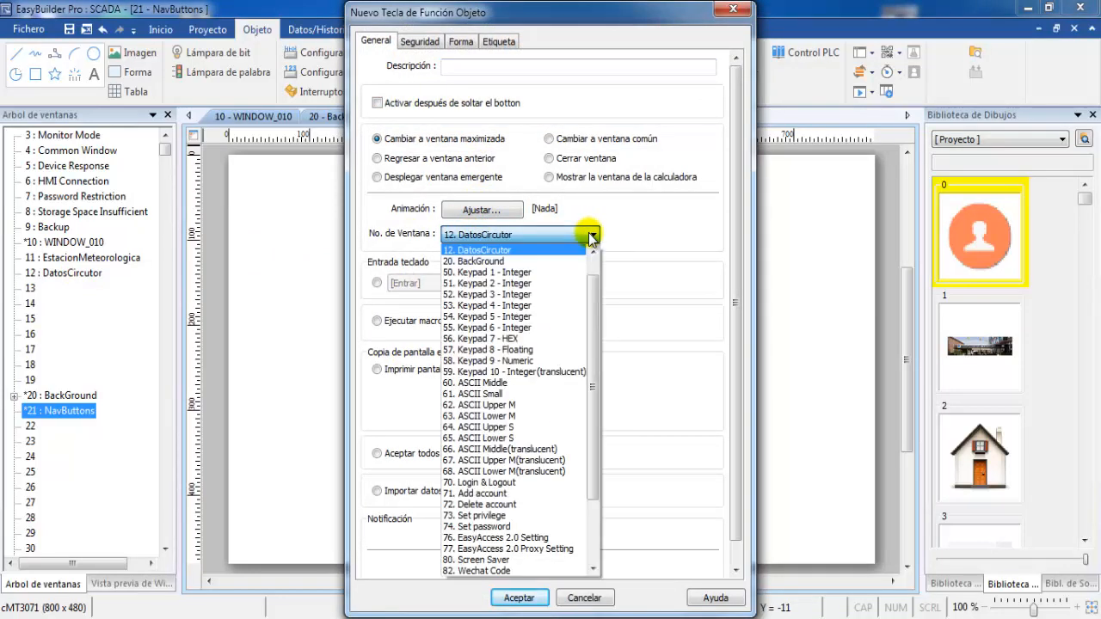
scroll(588, 277, "up", 1)
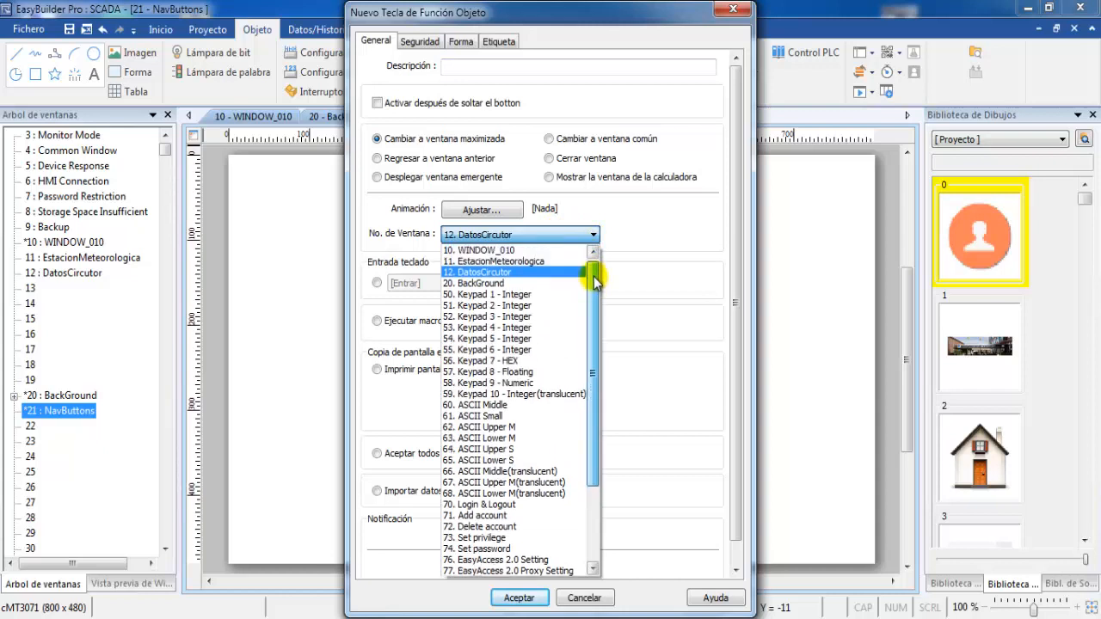
left_click(557, 261)
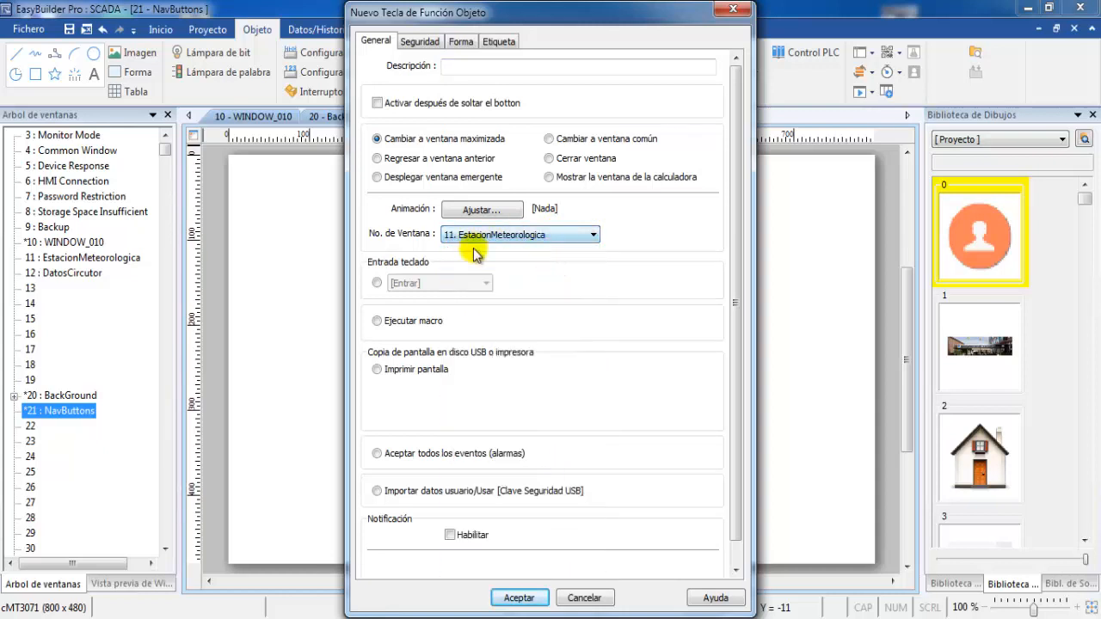
- Set the new function key's user label to "Estación" for both state 0 and state 1
left_click(496, 43)
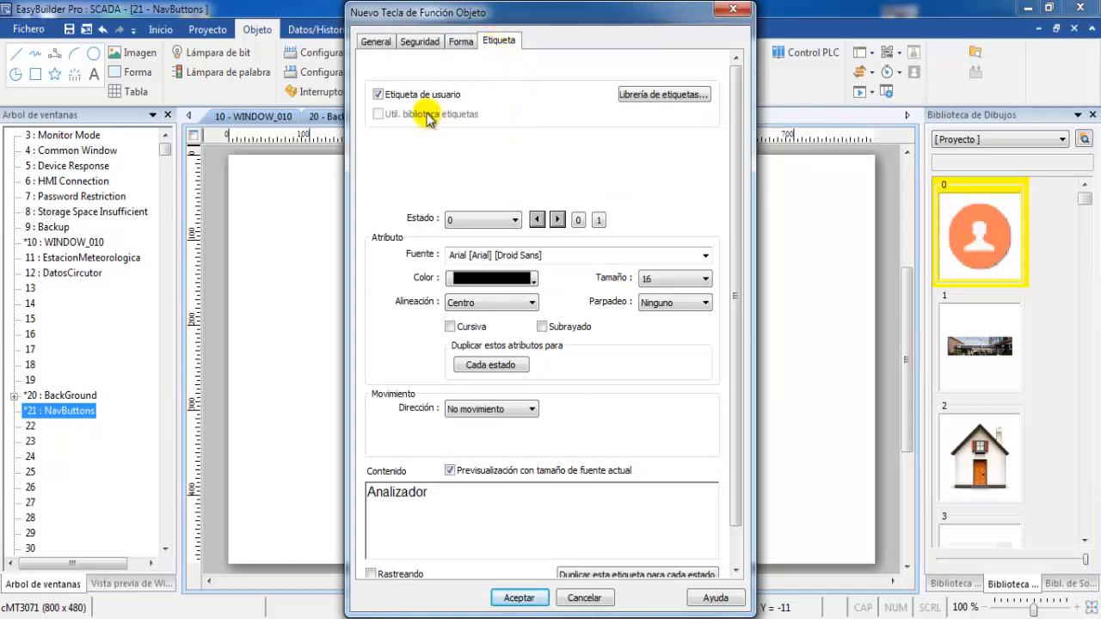
left_click(379, 95)
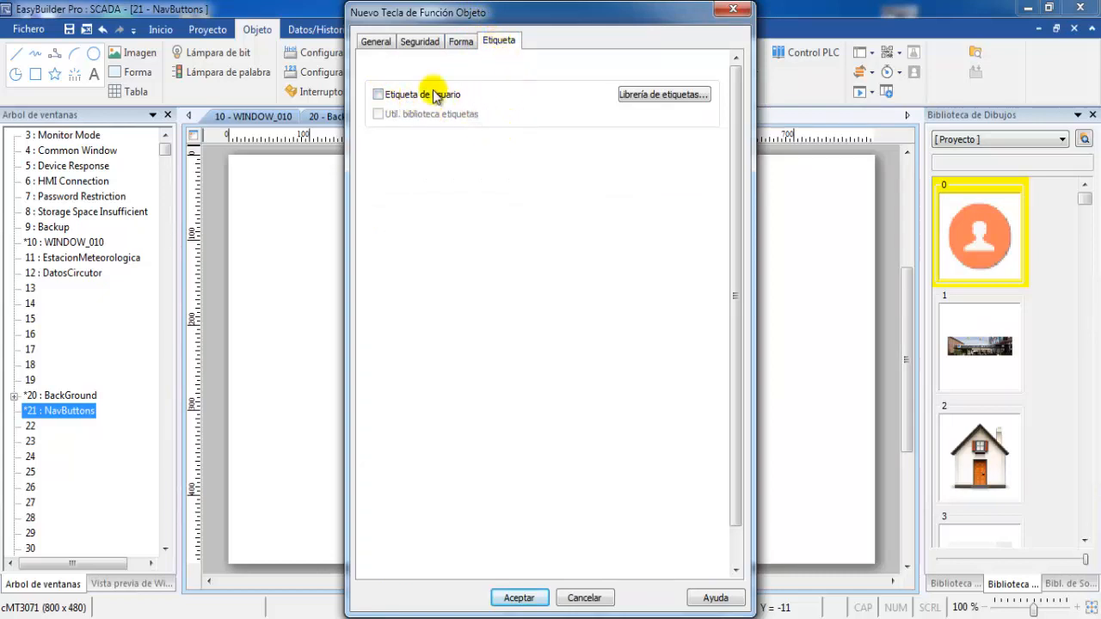
left_click(379, 94)
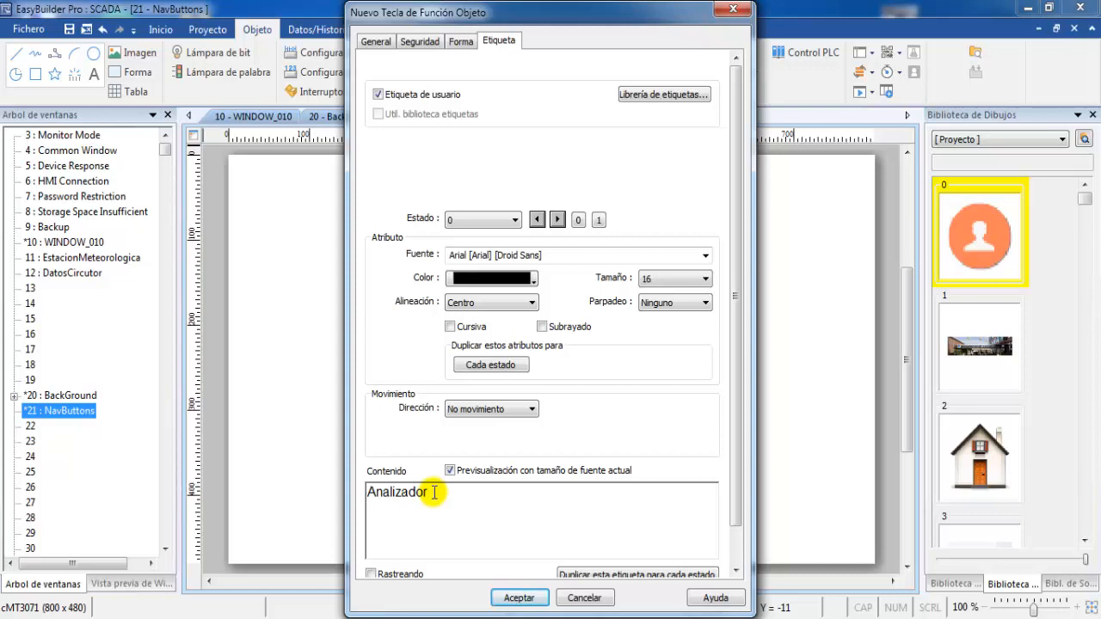
left_click_drag(434, 492, 361, 495)
type("Estación")
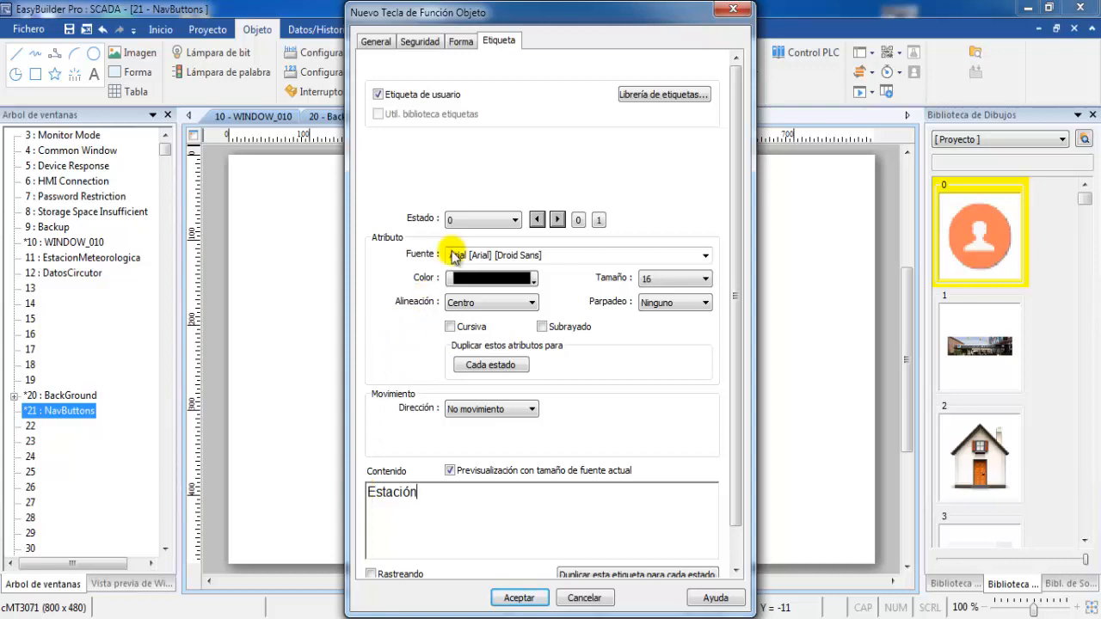
left_click(511, 220)
left_click(507, 247)
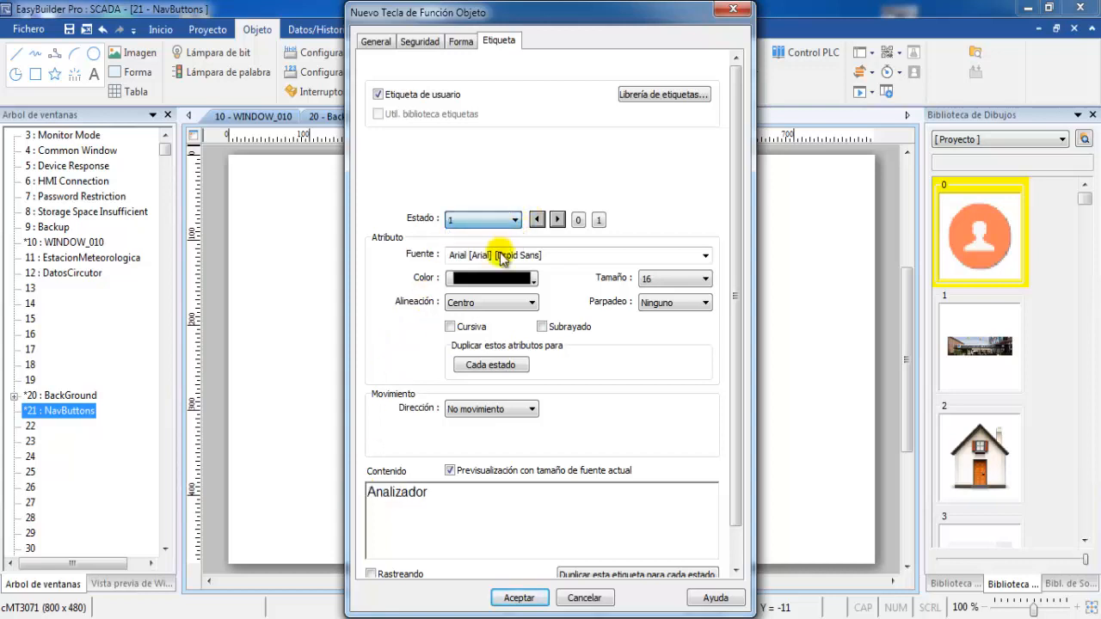
left_click_drag(454, 492, 361, 495)
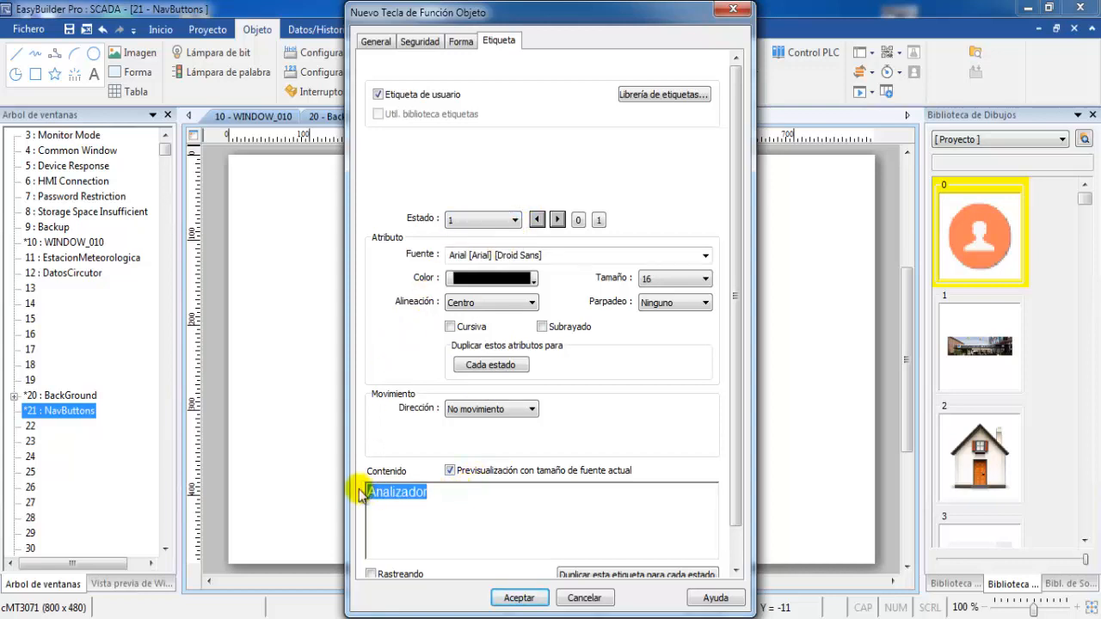
type("Estación")
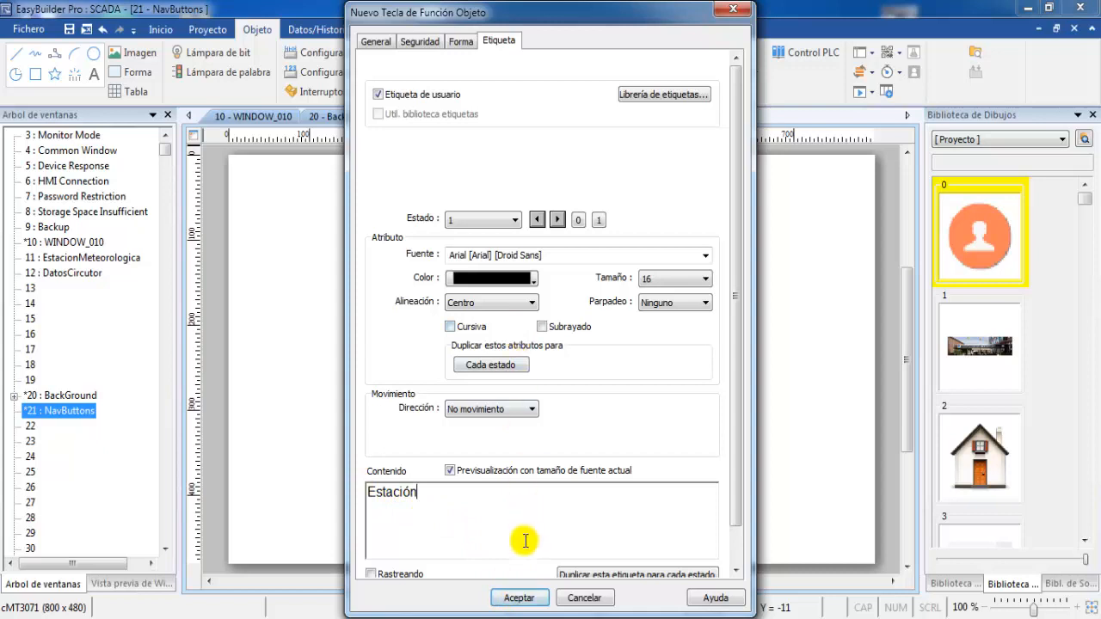
- Place the Estación key near the NavButtons window's lower-left corner at about (39, 390) and paste a copy just to its right
left_click(520, 598)
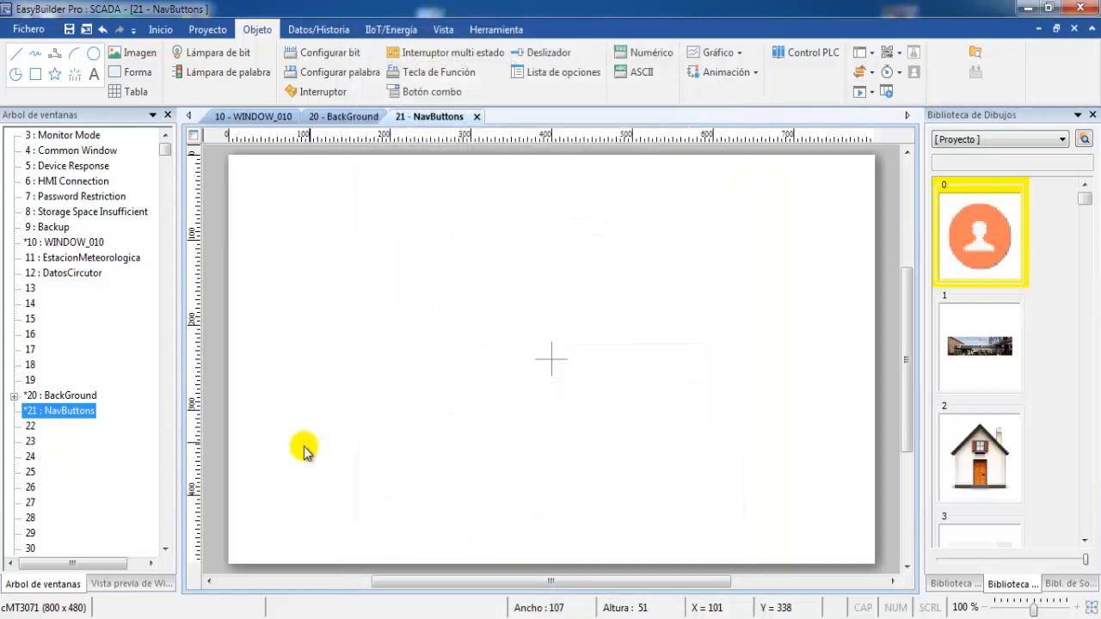
left_click(274, 445)
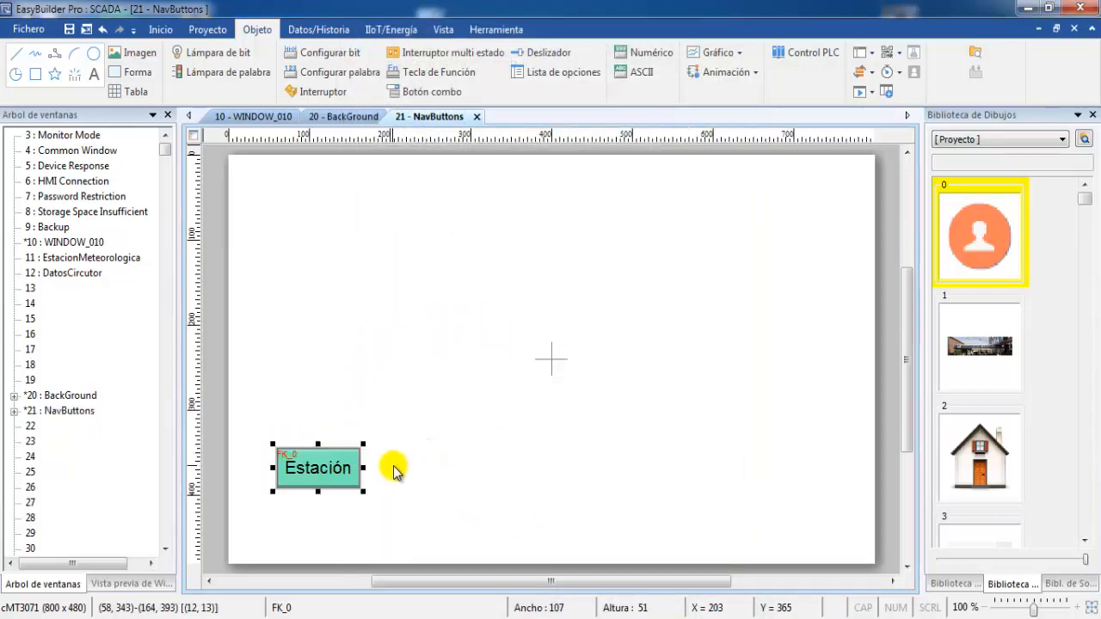
left_click_drag(357, 458, 339, 496)
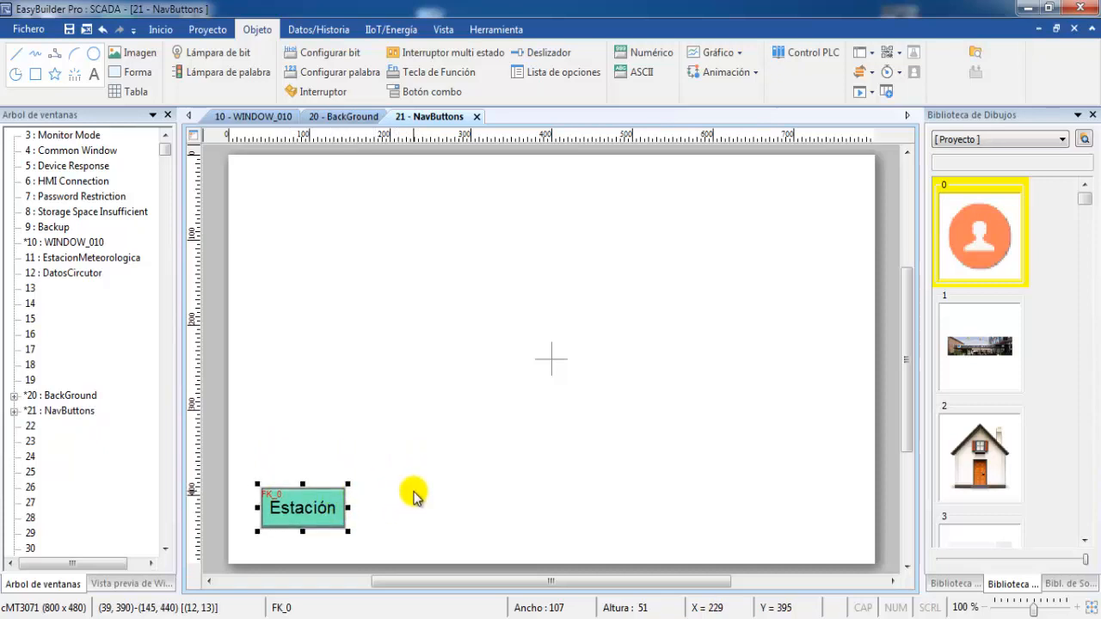
key("ctrl+v")
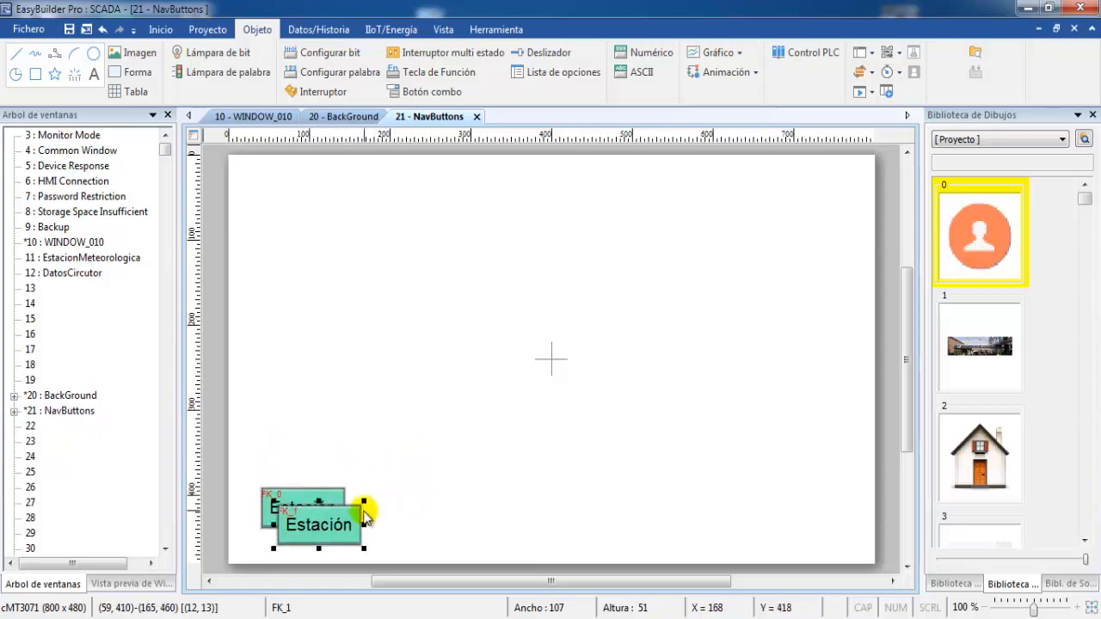
left_click_drag(361, 506, 441, 495)
- Set the copied function key's target window to 12. DatosCircutor
double_click(439, 499)
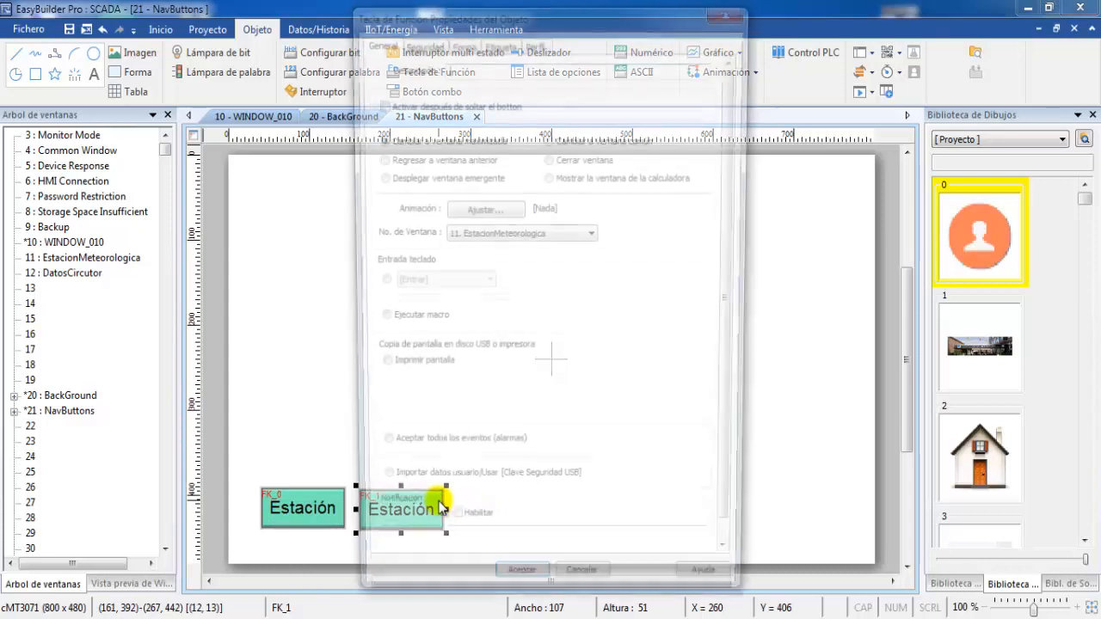
left_click(593, 235)
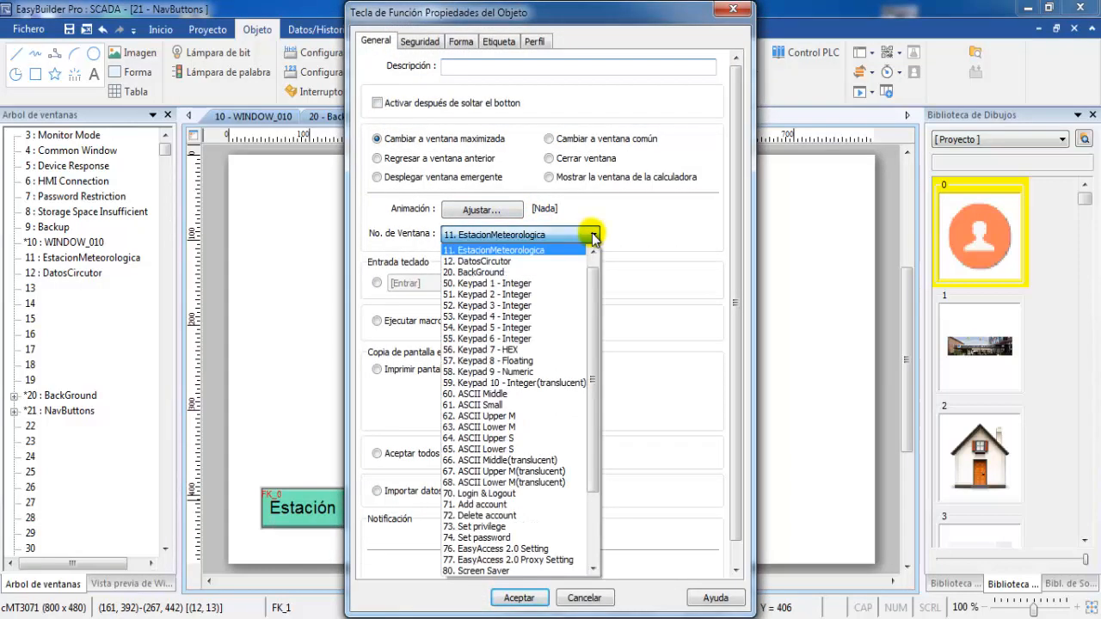
left_click(510, 261)
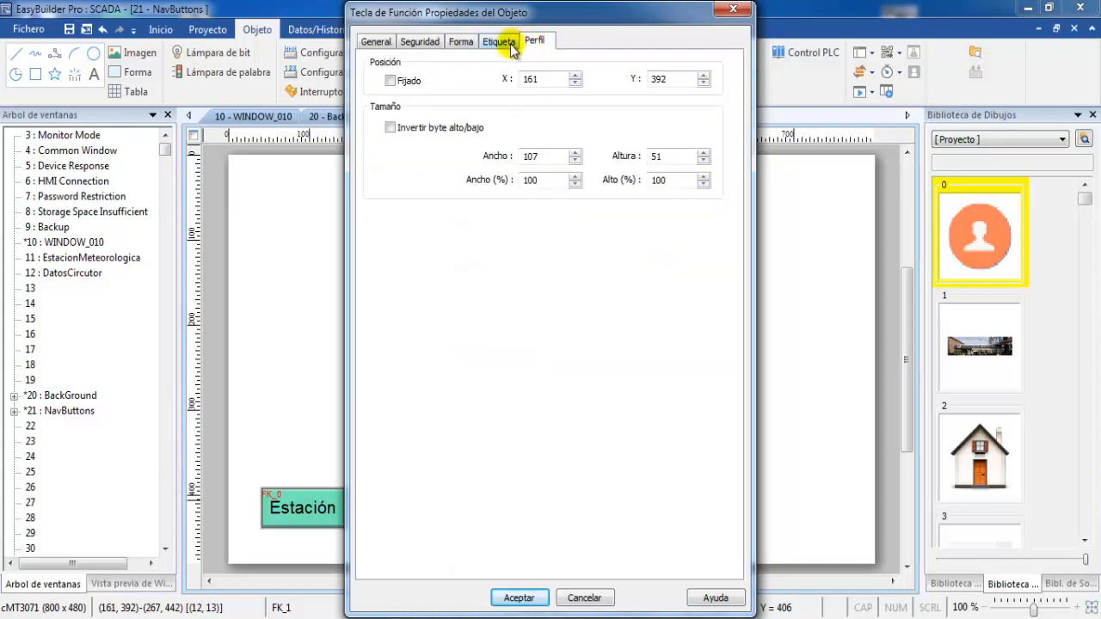
- Change the copied key's label to "Analizador" for both state 0 and state 1 and accept its properties
left_click(499, 41)
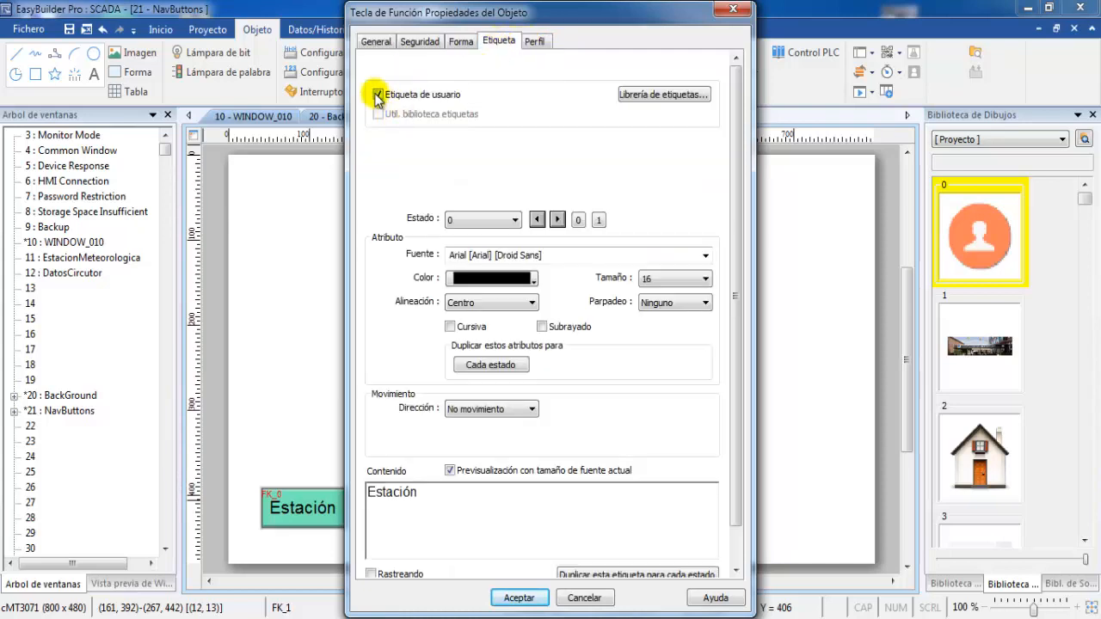
left_click_drag(432, 495, 307, 483)
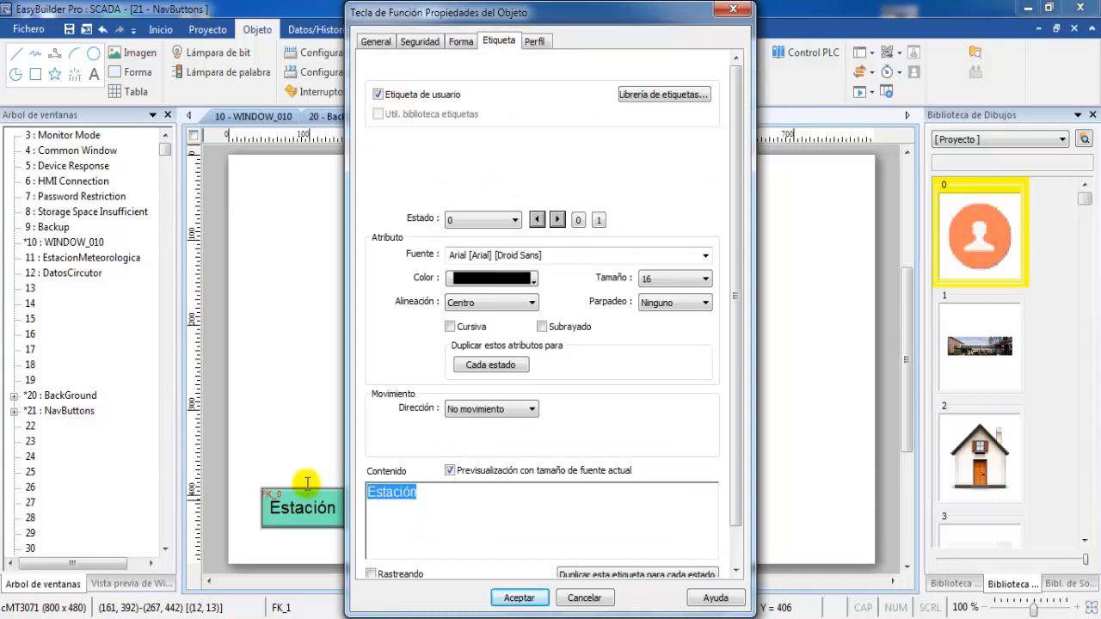
type("Analizado")
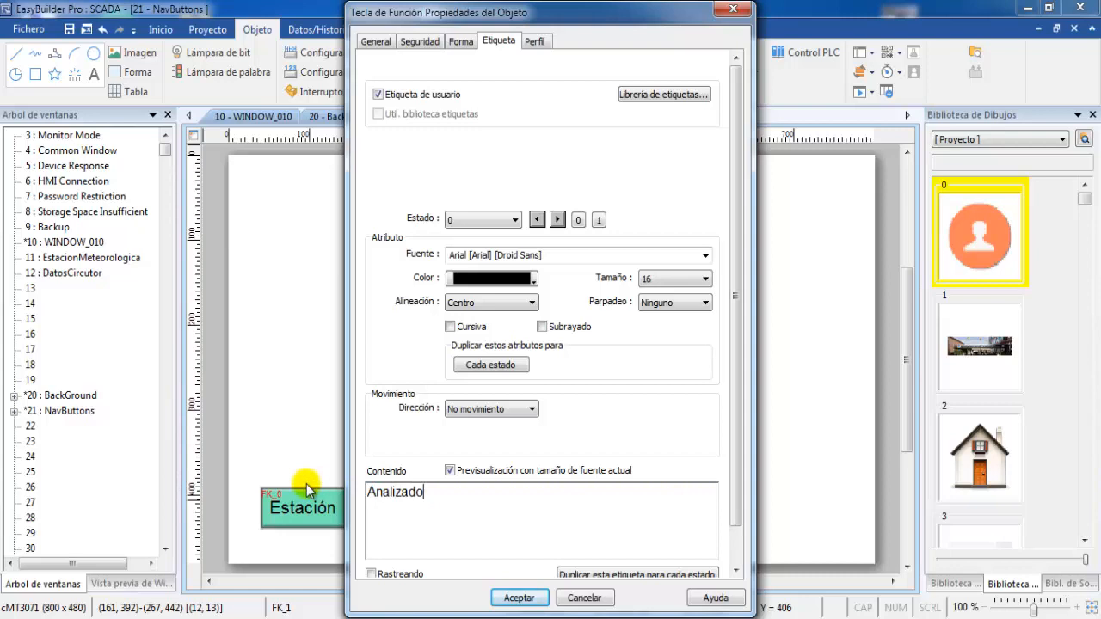
left_click(512, 219)
left_click(500, 247)
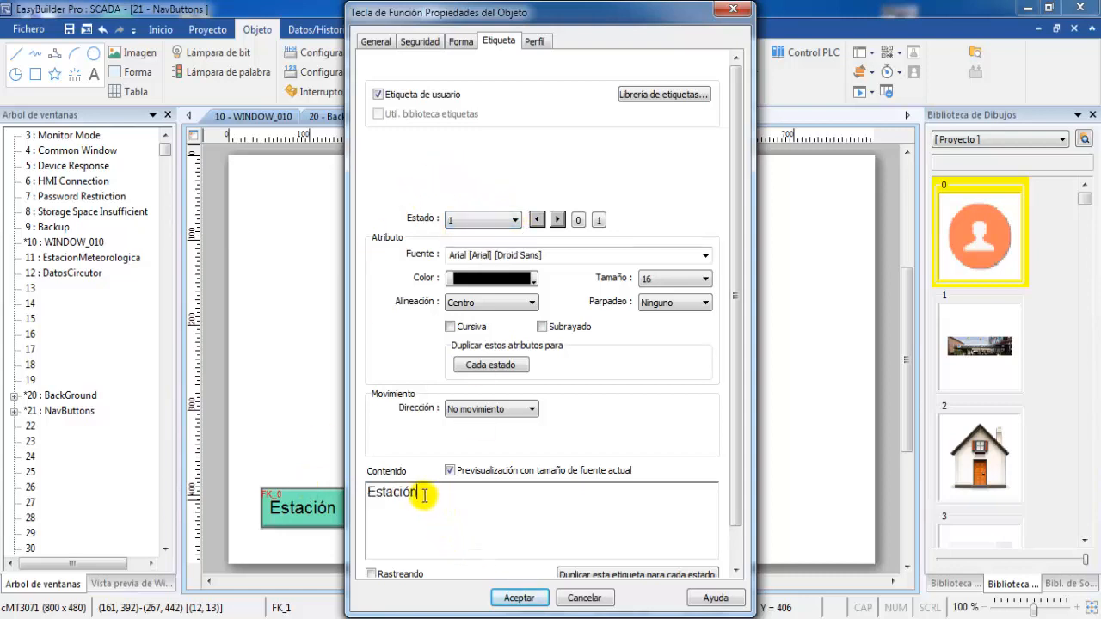
left_click_drag(430, 498, 358, 489)
type("Analizador")
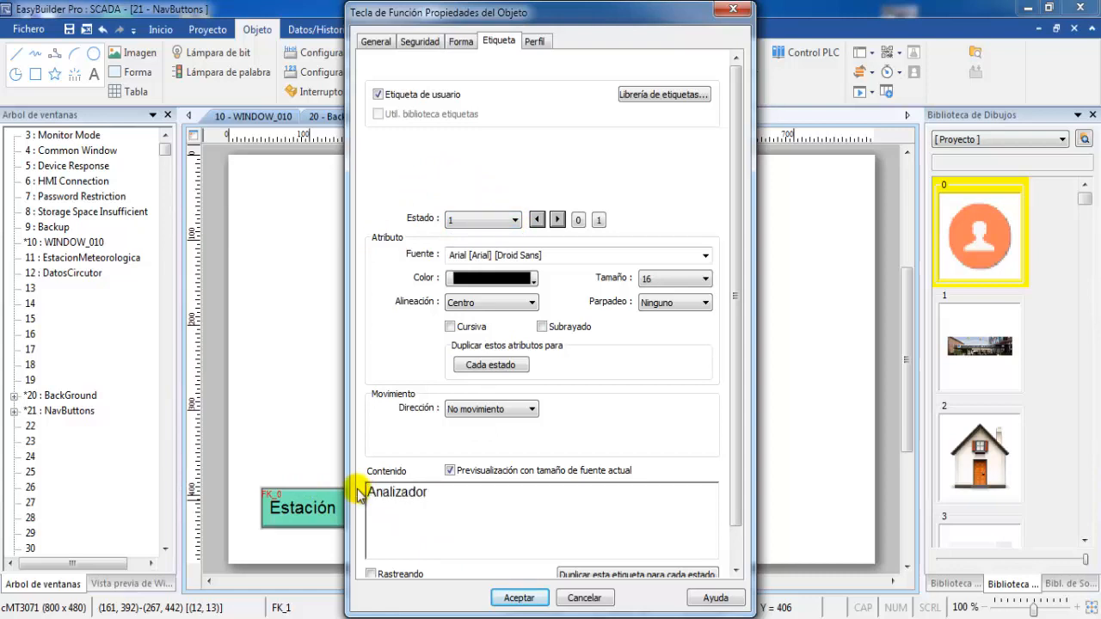
left_click(516, 596)
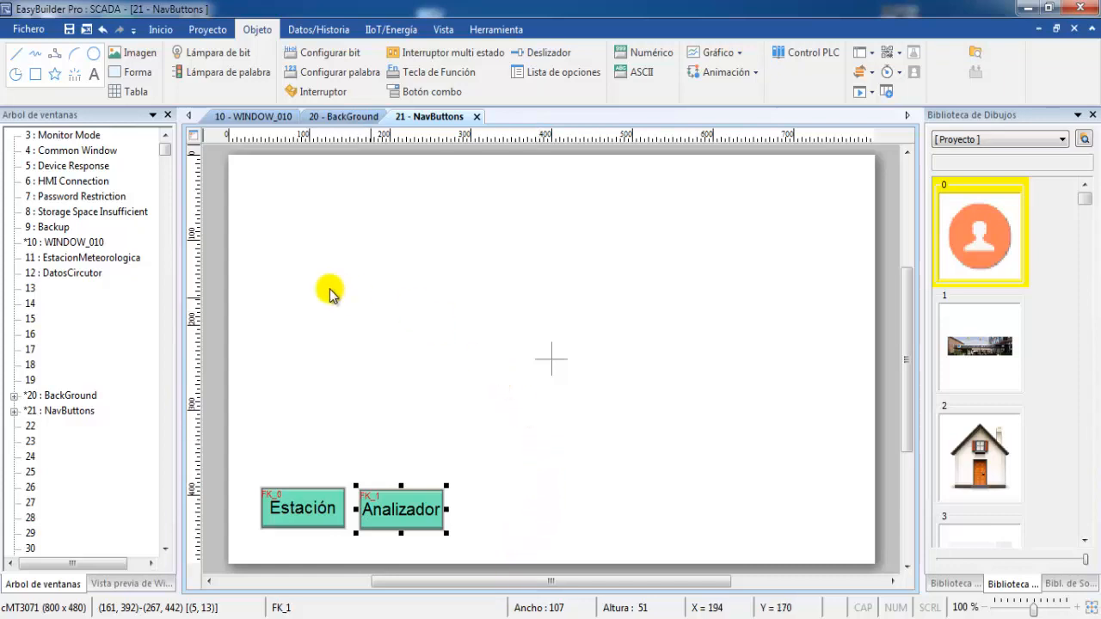
- In WINDOW_010, start a new function key and add an empty entry to the project image library for its appearance
double_click(76, 243)
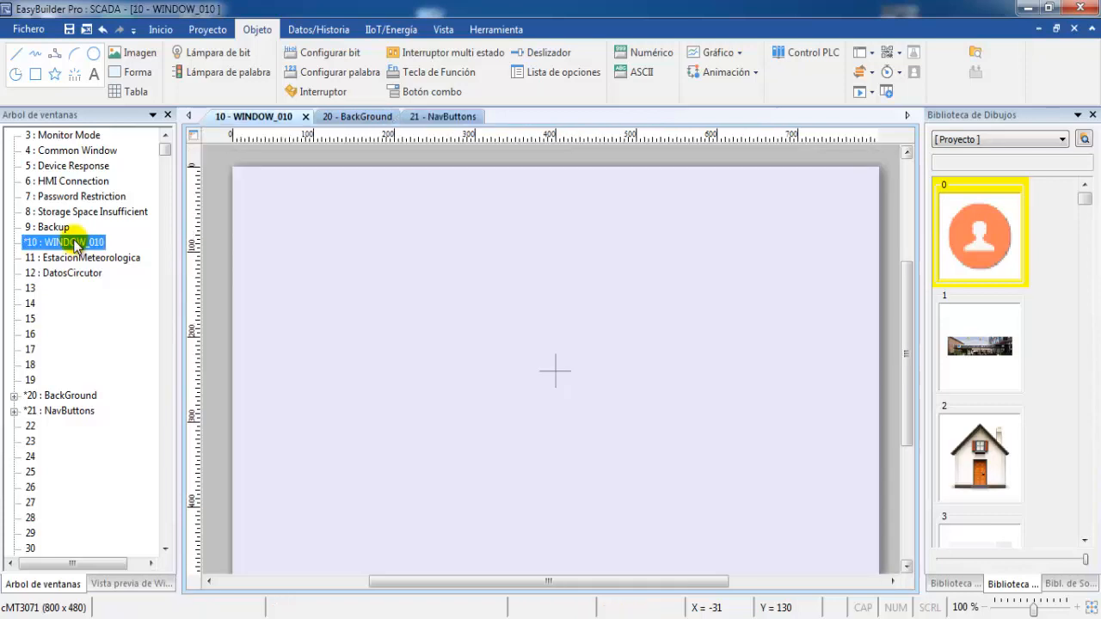
left_click(408, 72)
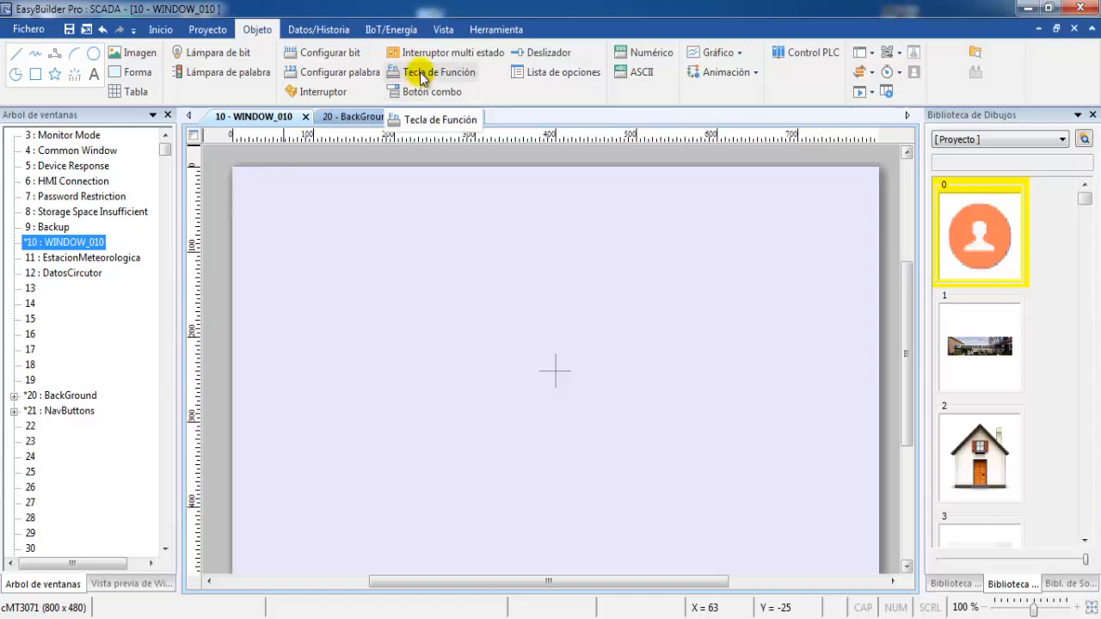
left_click(422, 75)
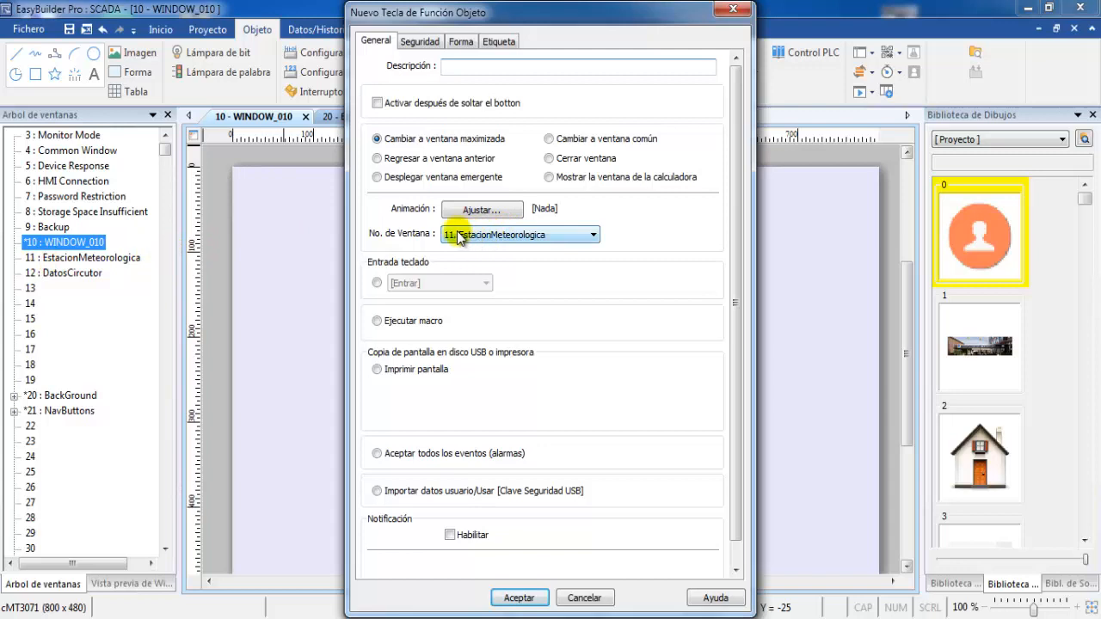
left_click(461, 42)
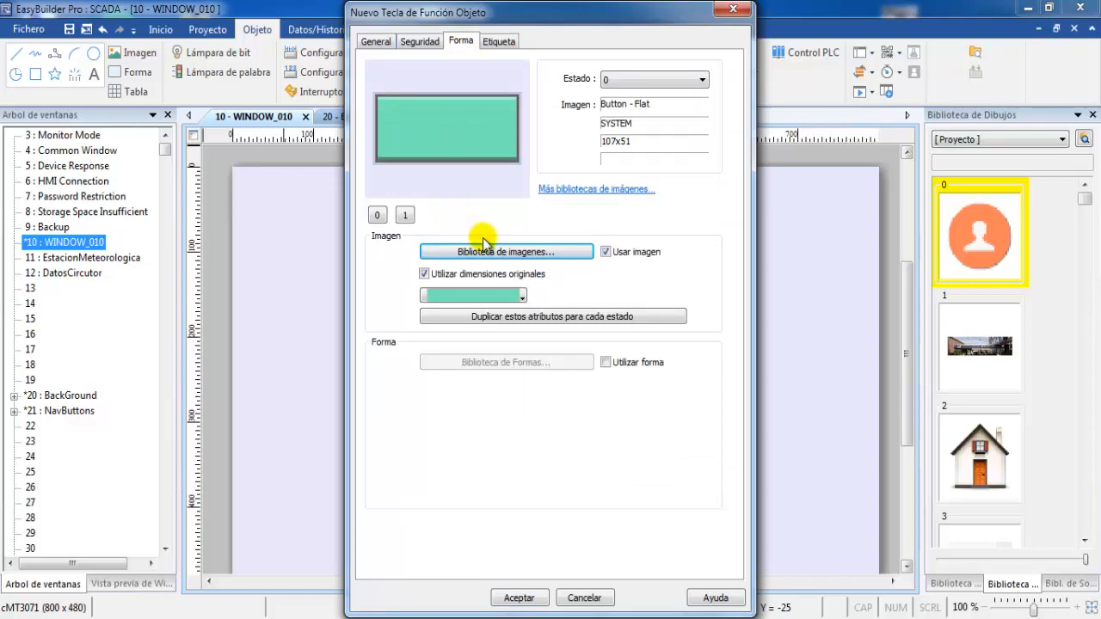
left_click(502, 252)
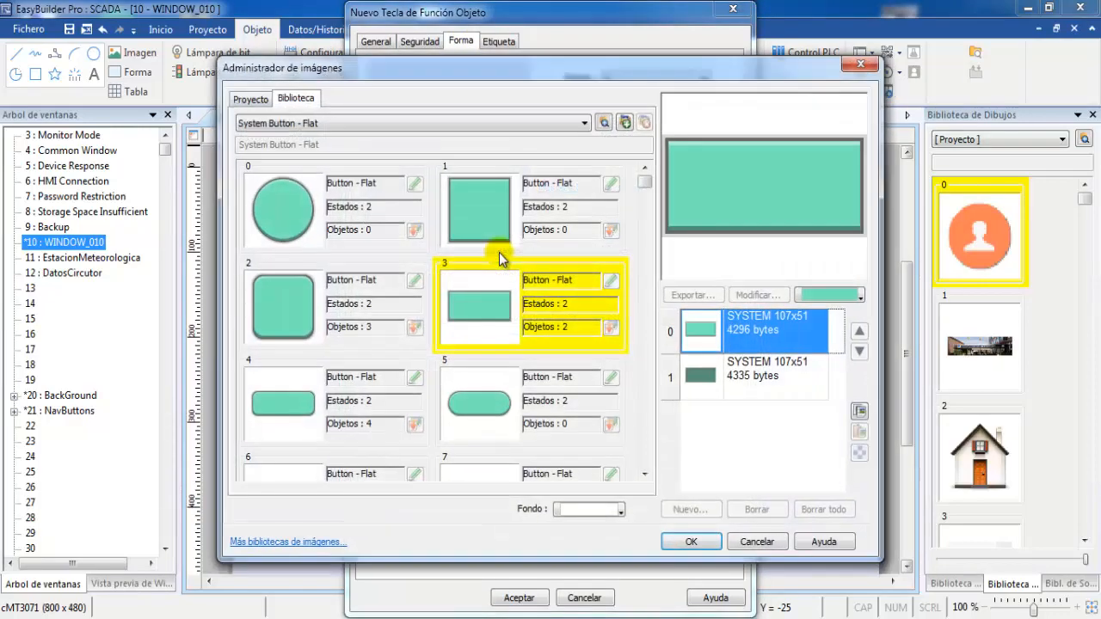
left_click(263, 103)
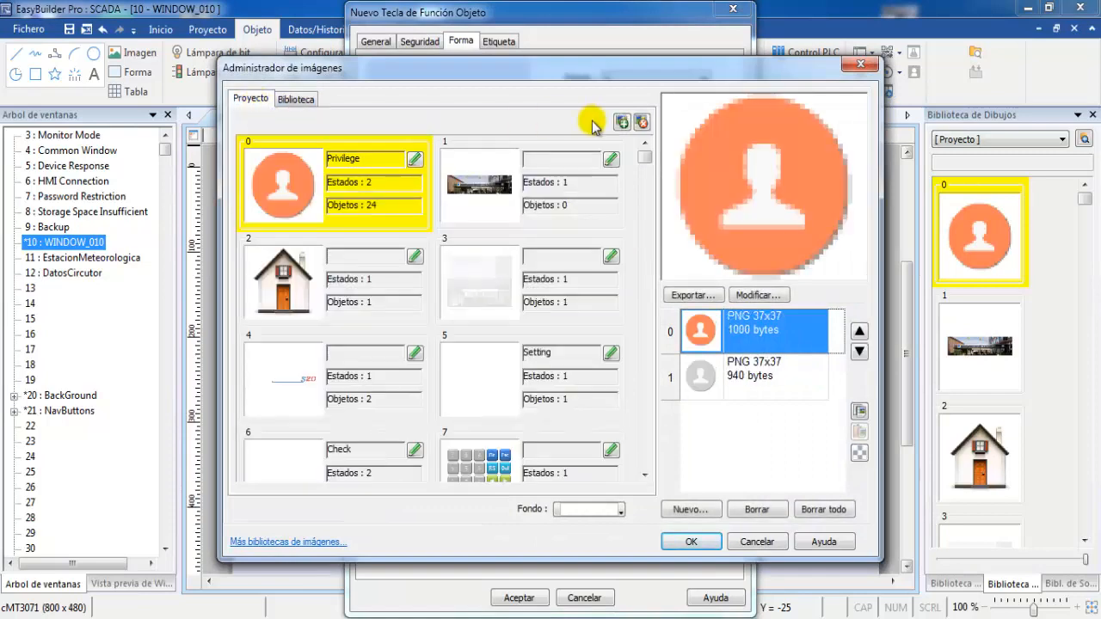
left_click(621, 122)
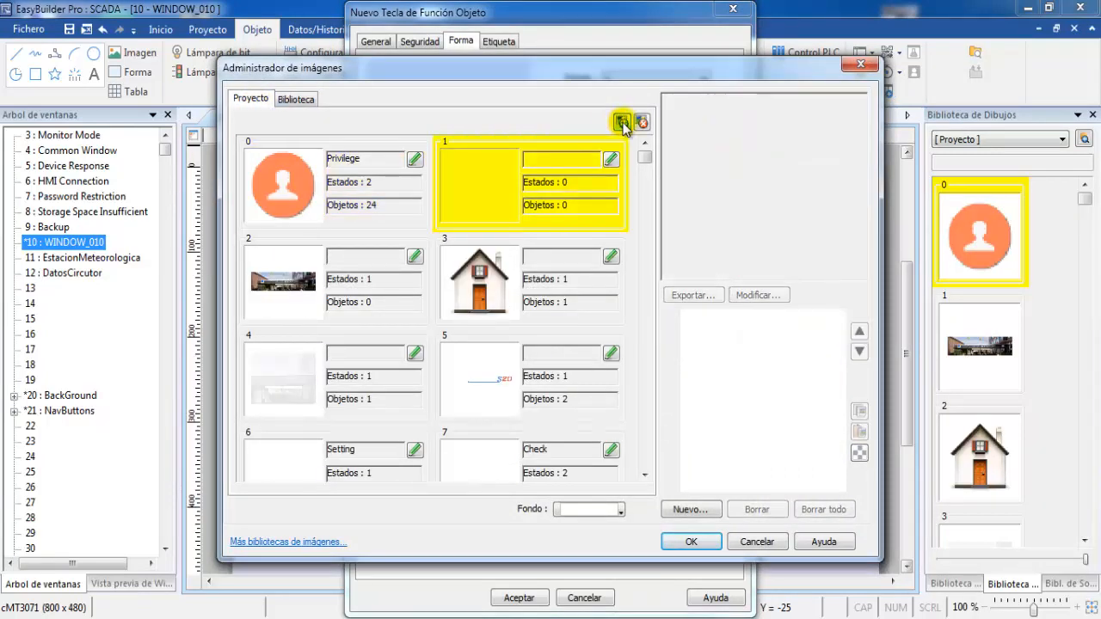
- Load Portada.jpg into the empty library entry and use it as the function key's image
left_click(706, 516)
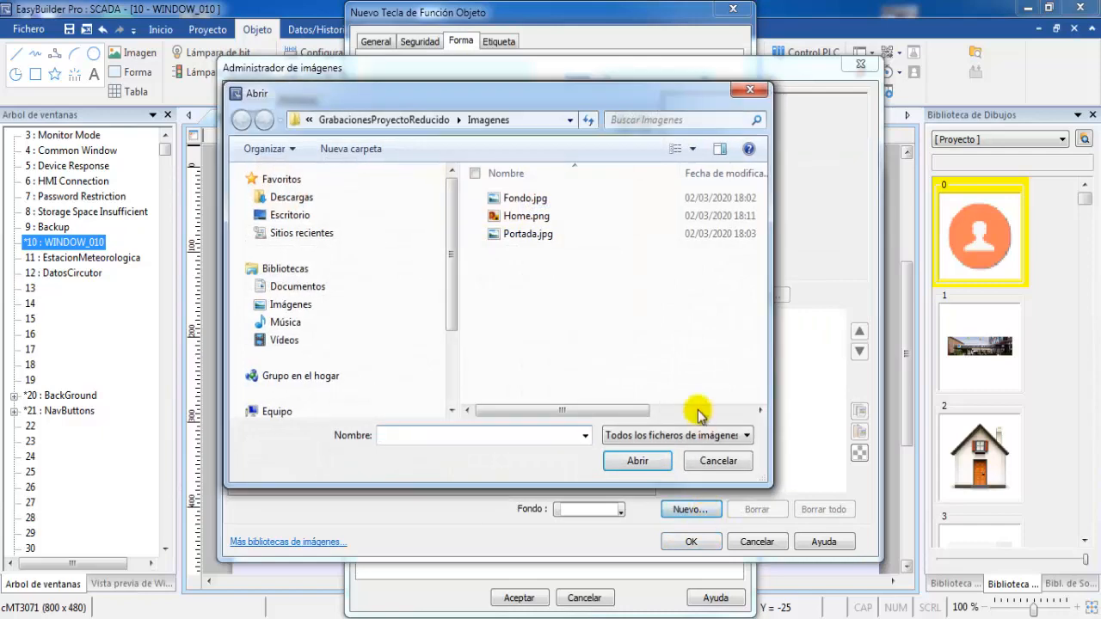
left_click(503, 235)
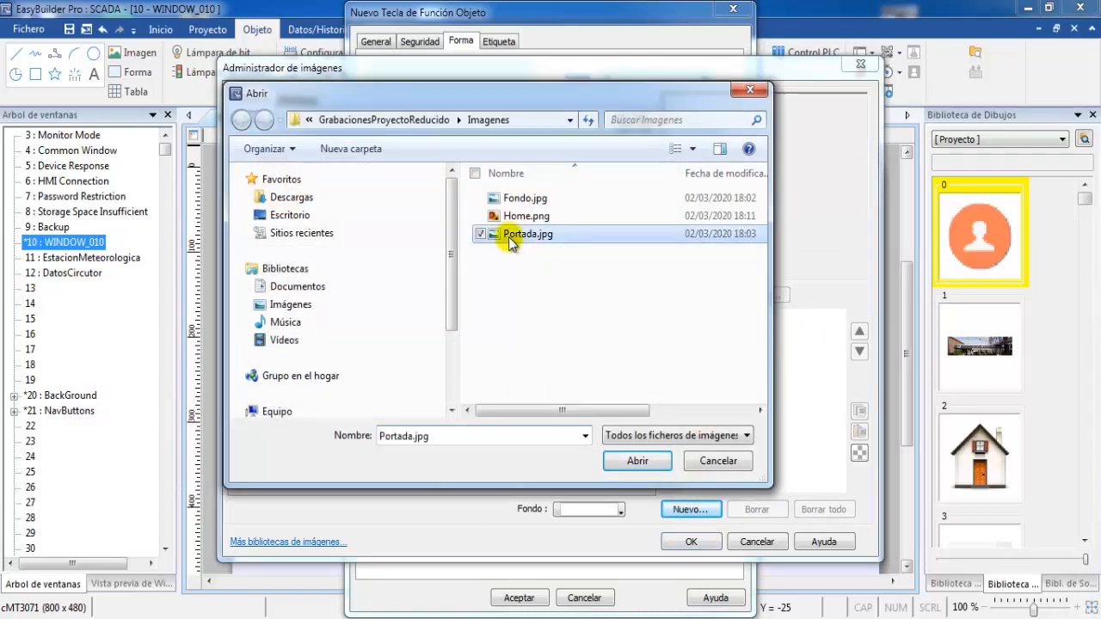
left_click(635, 460)
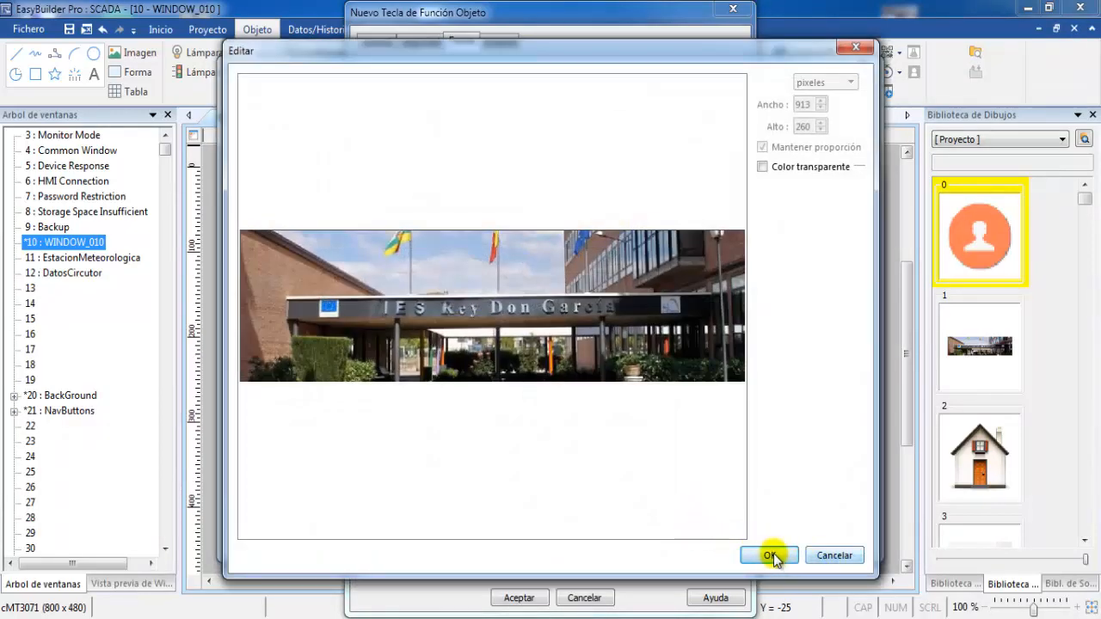
left_click(769, 554)
left_click(705, 544)
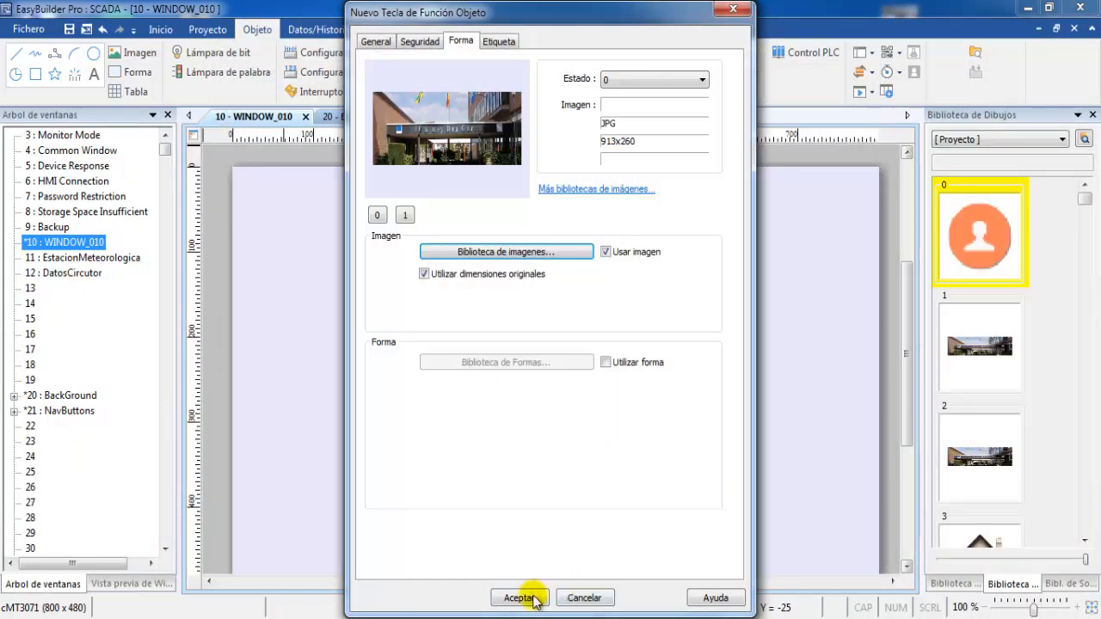
- Place the cover-image key in WINDOW_010 and scale it down to fit across the width of the window
left_click(519, 594)
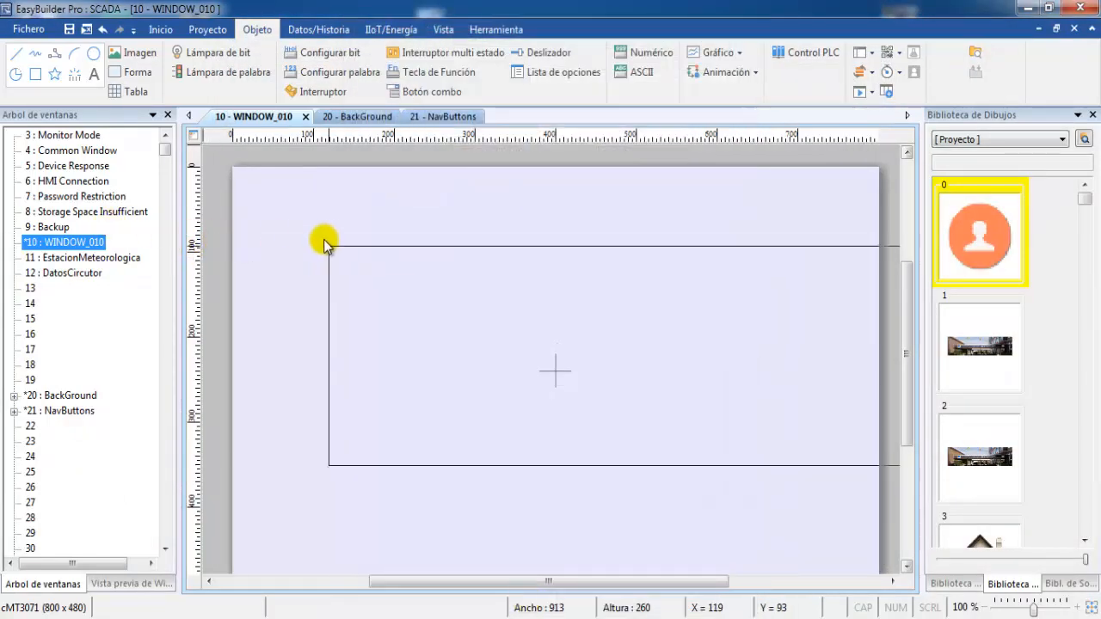
left_click(254, 226)
left_click_drag(254, 225, 297, 248)
left_click_drag(373, 248, 318, 249)
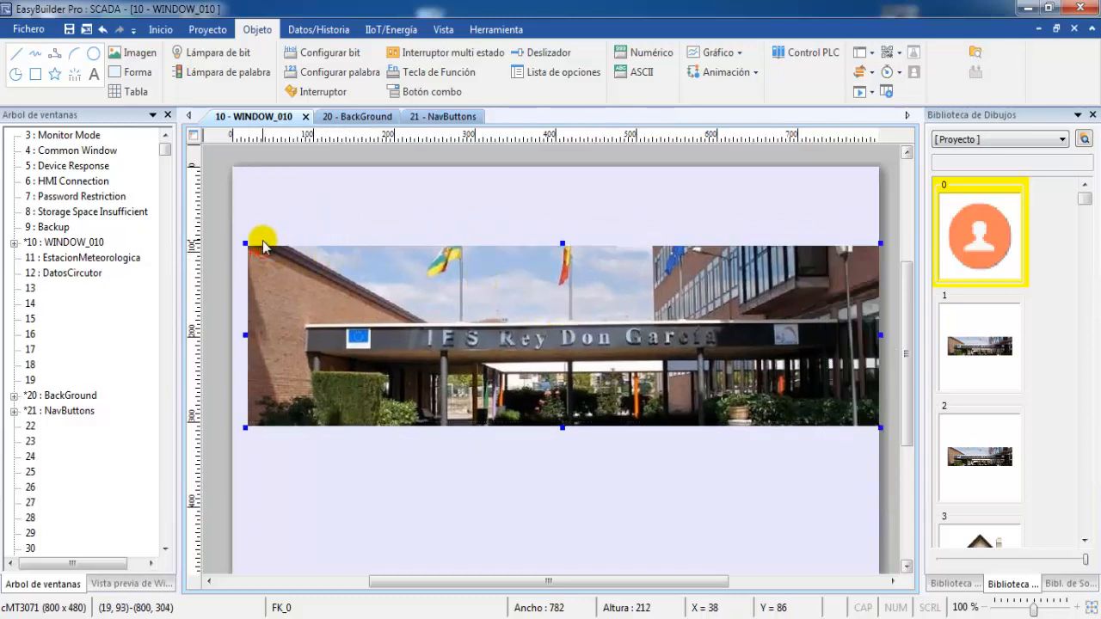
left_click_drag(246, 243, 271, 244)
left_click_drag(383, 253, 370, 253)
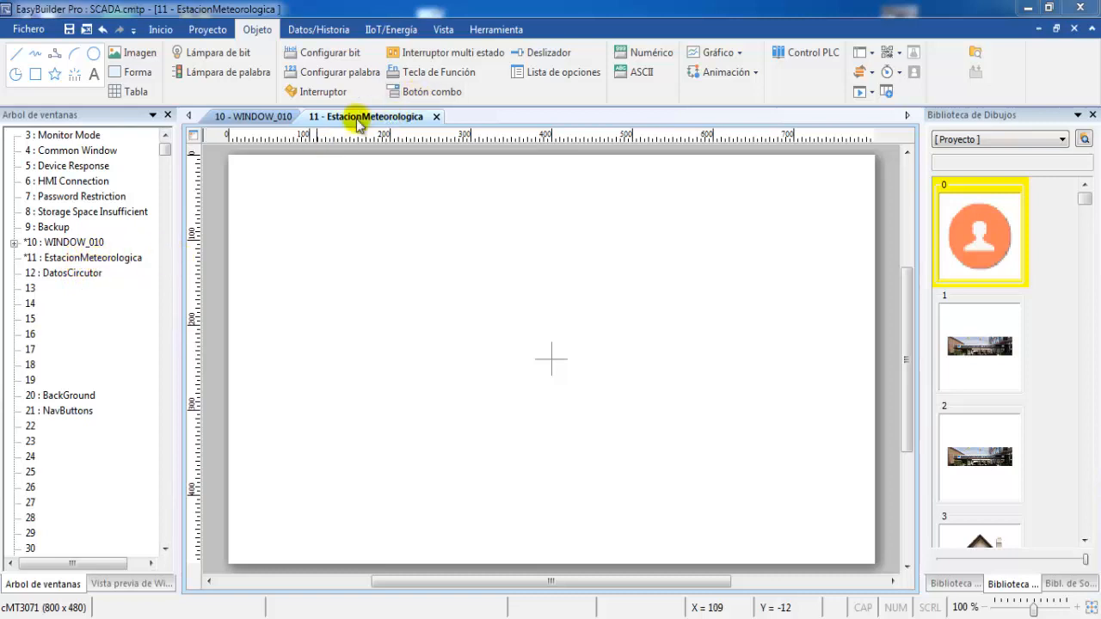
- Create a text object reading "Estación Meteorológica" with font size 20 for the EstacionMeteorologica window
left_click(95, 77)
left_click(246, 152)
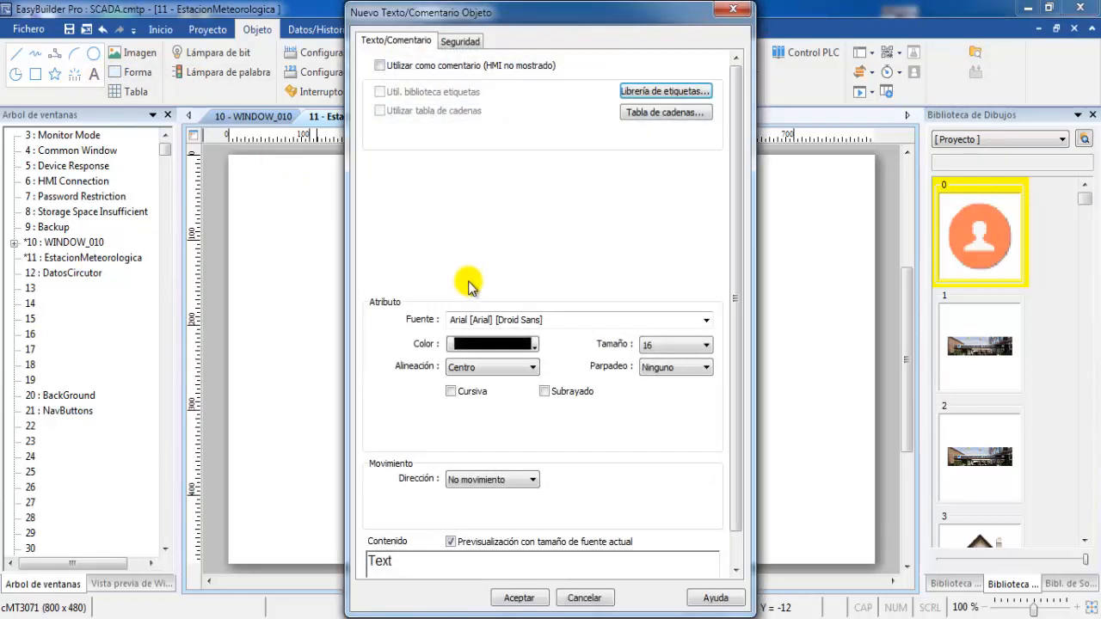
scroll(467, 507, "down", 1)
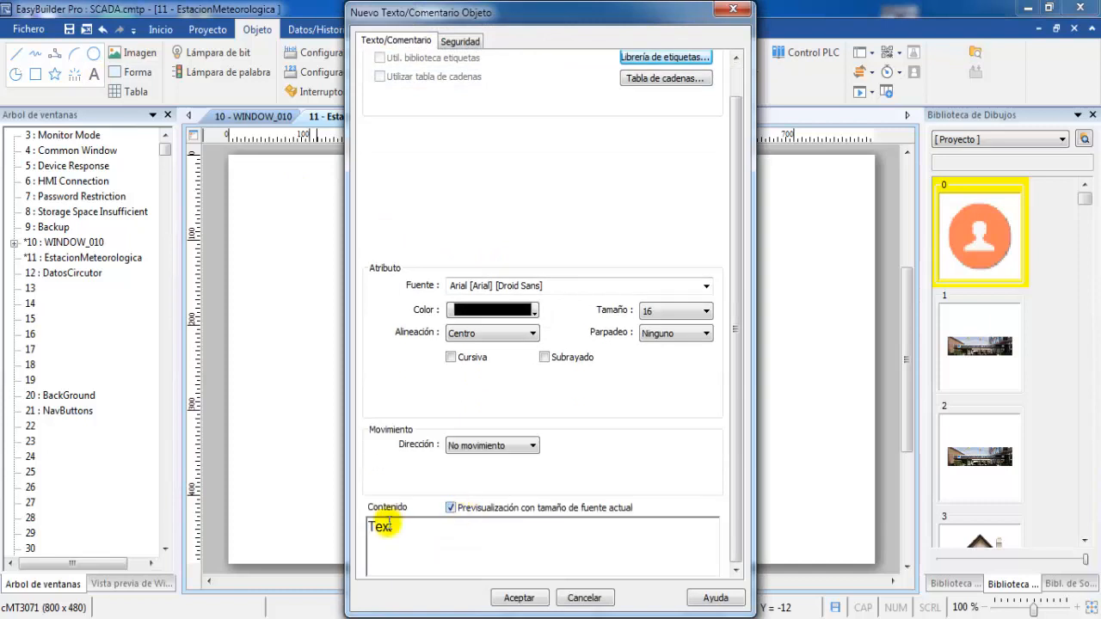
left_click_drag(398, 526, 368, 526)
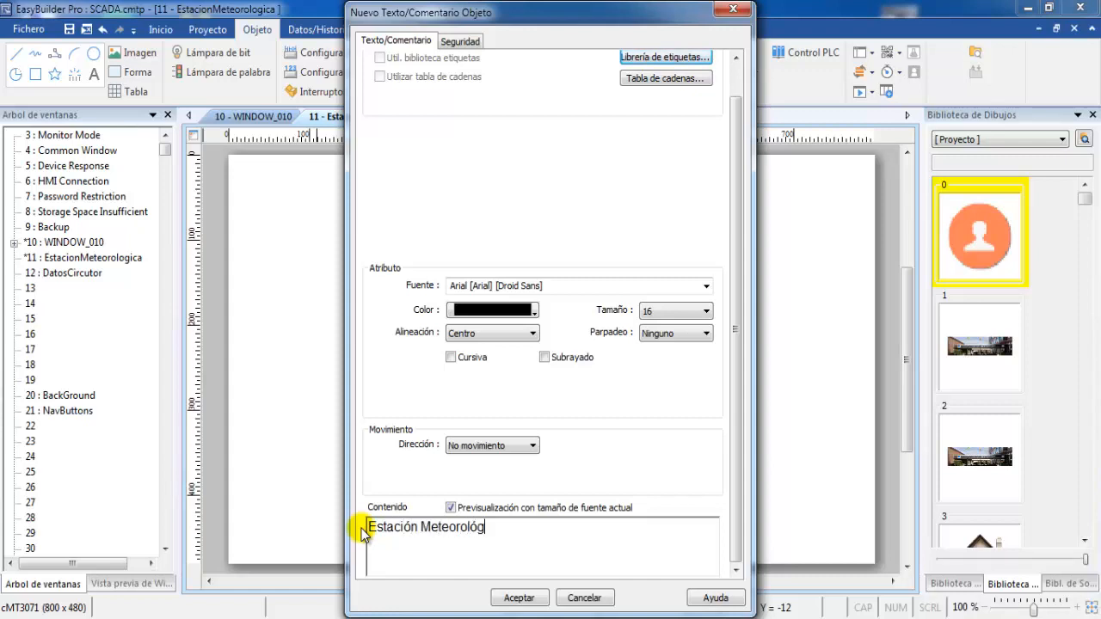
left_click(706, 311)
left_click(677, 371)
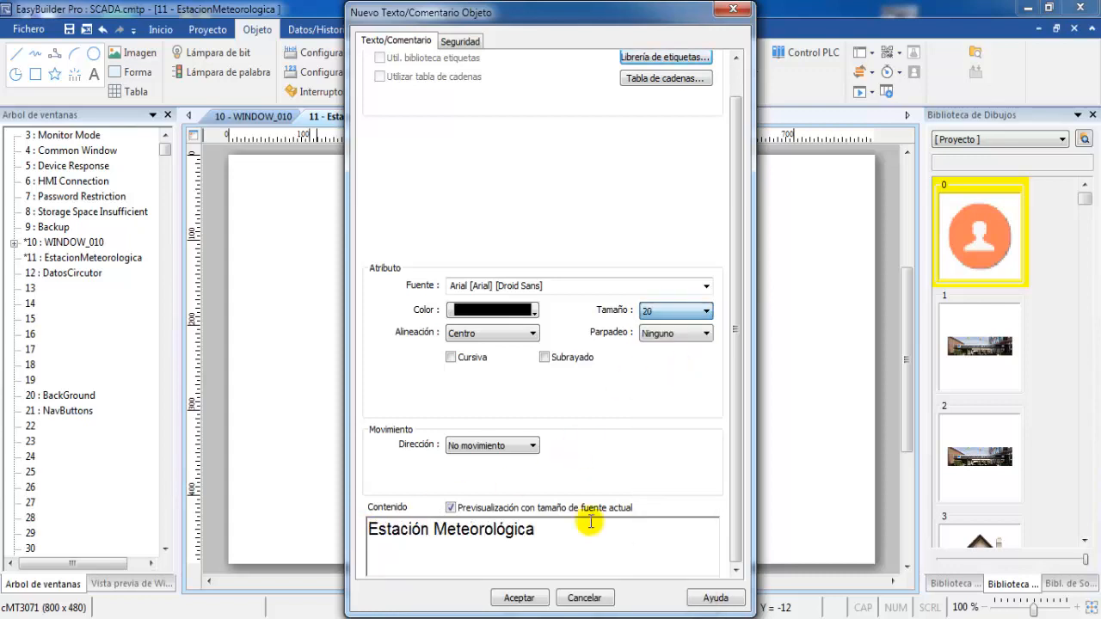
left_click(516, 596)
- Place the title text in the upper middle of the EstacionMeteorologica window
left_click(423, 250)
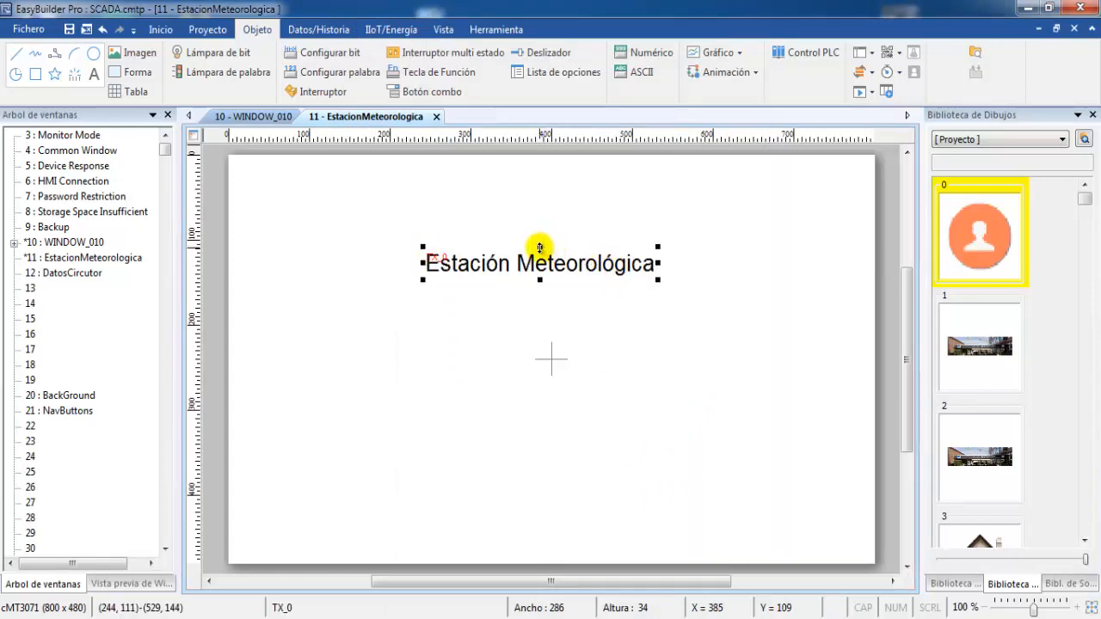
left_click_drag(538, 248, 530, 213)
left_click(386, 297)
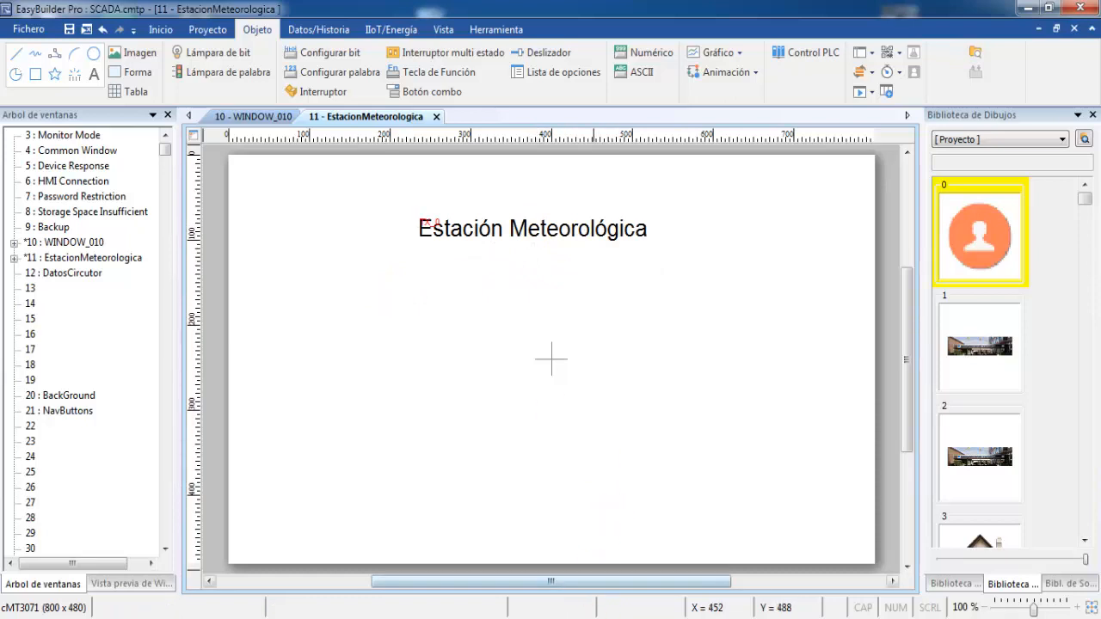
- Check the VariablesWeintek variable names in TIA Portal and add a size 16 label "Velocidad Viento" below the title at about (98, 170) in EasyBuilder Pro
left_click(335, 533)
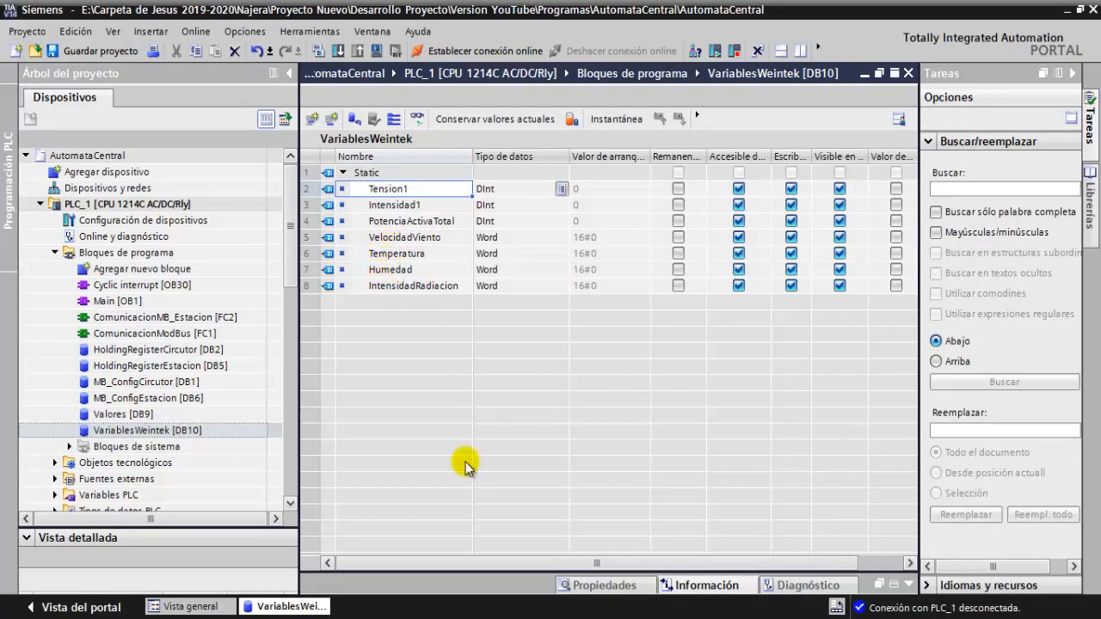
key("alt+Tab")
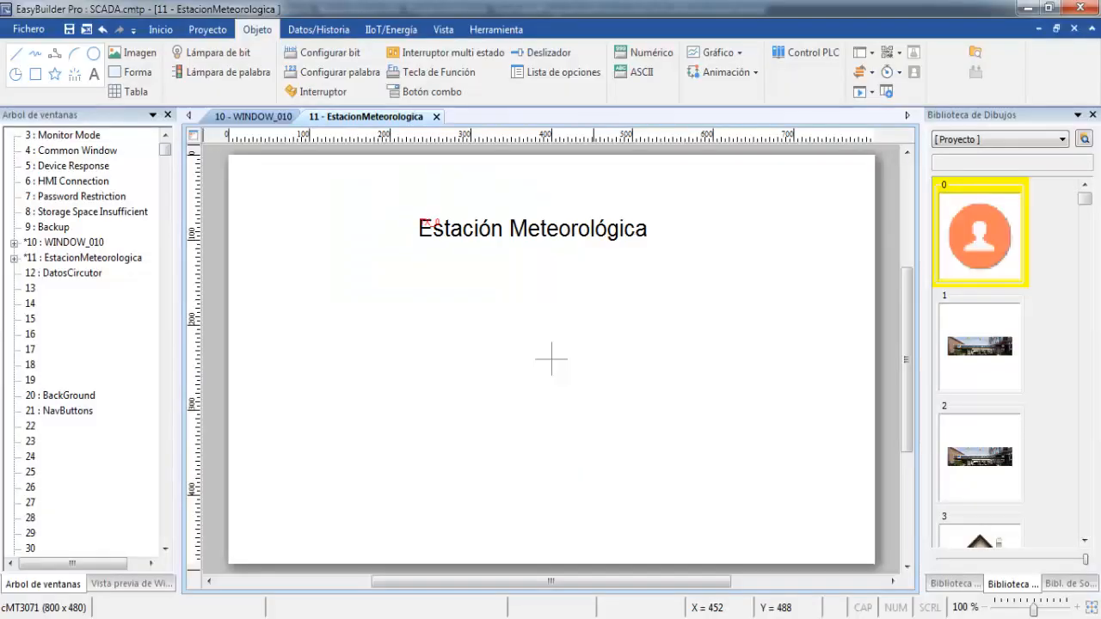
left_click(95, 76)
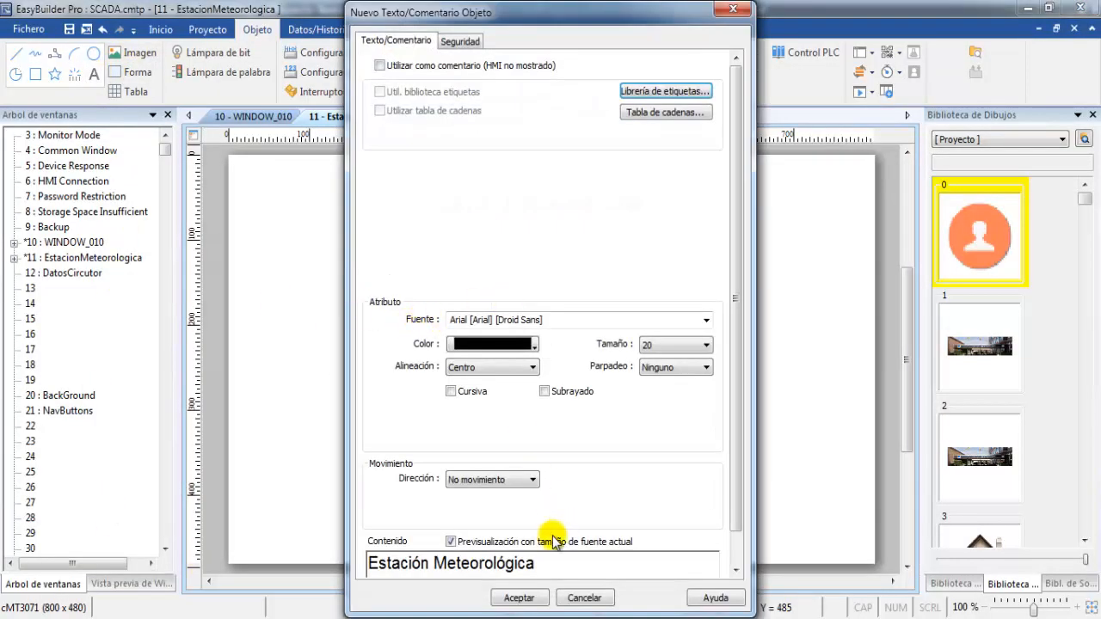
left_click(705, 345)
left_click_drag(705, 103, 705, 74)
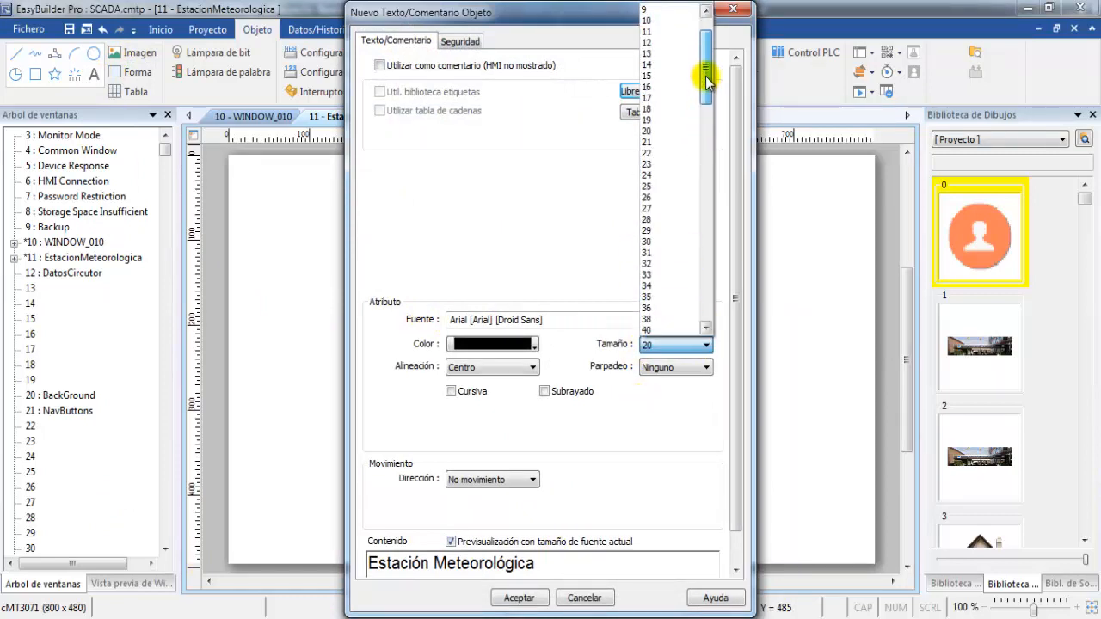
left_click(671, 87)
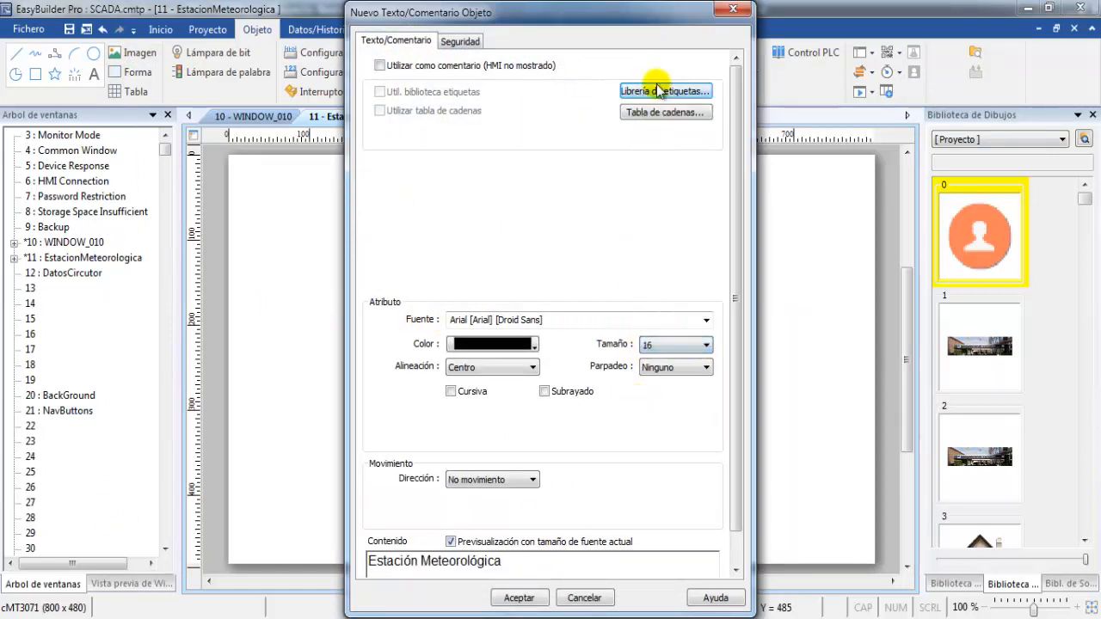
left_click_drag(505, 560, 356, 561)
type("Velocidad Vie")
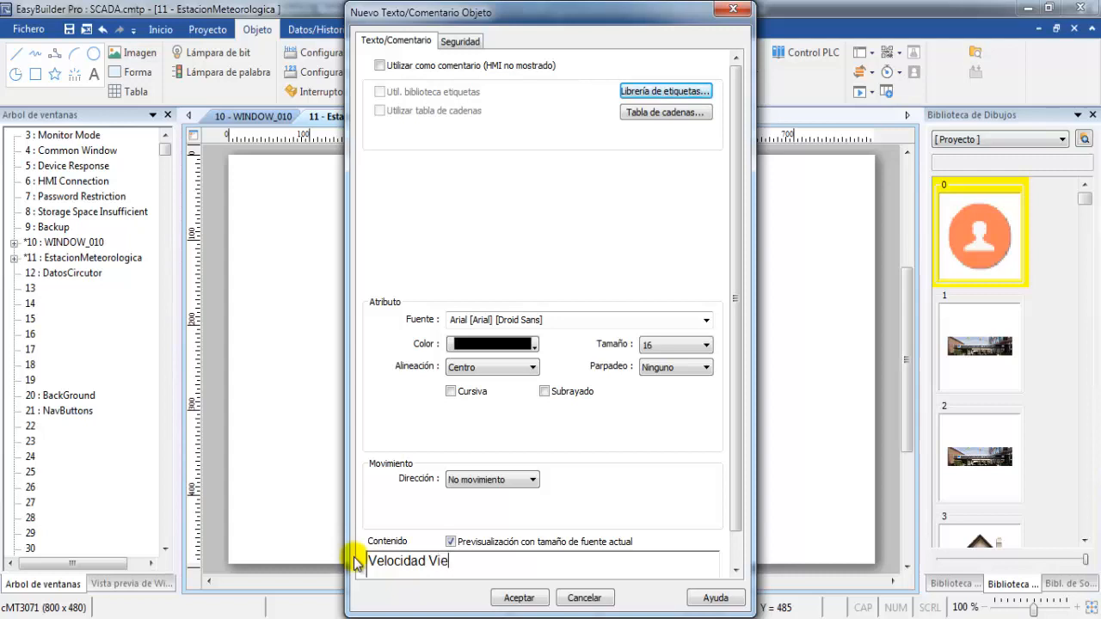
type("nto")
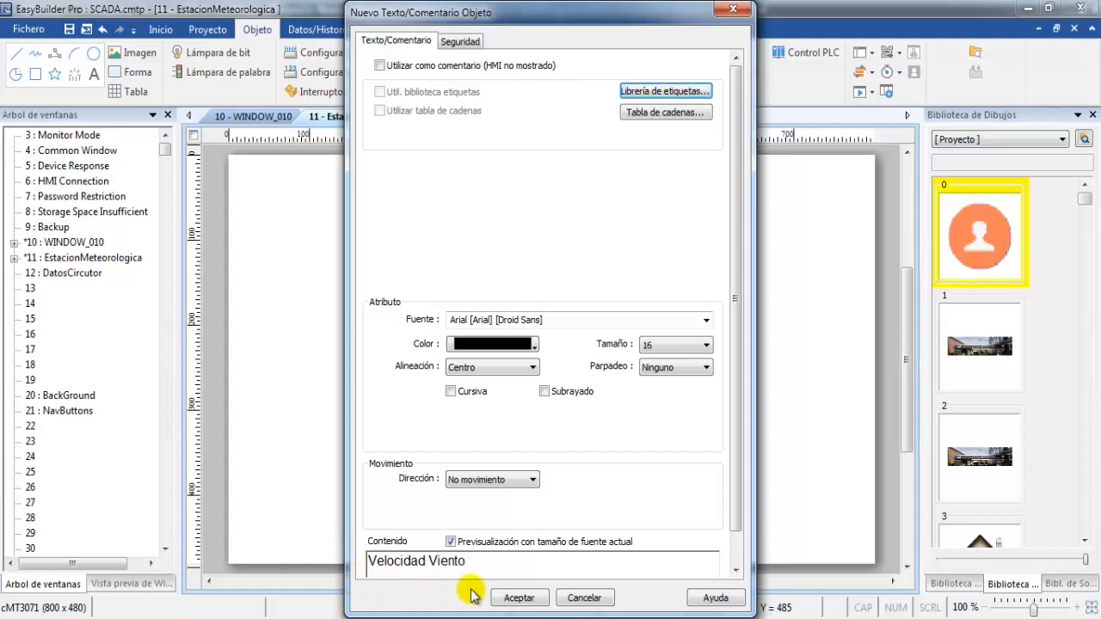
left_click(516, 597)
left_click(306, 298)
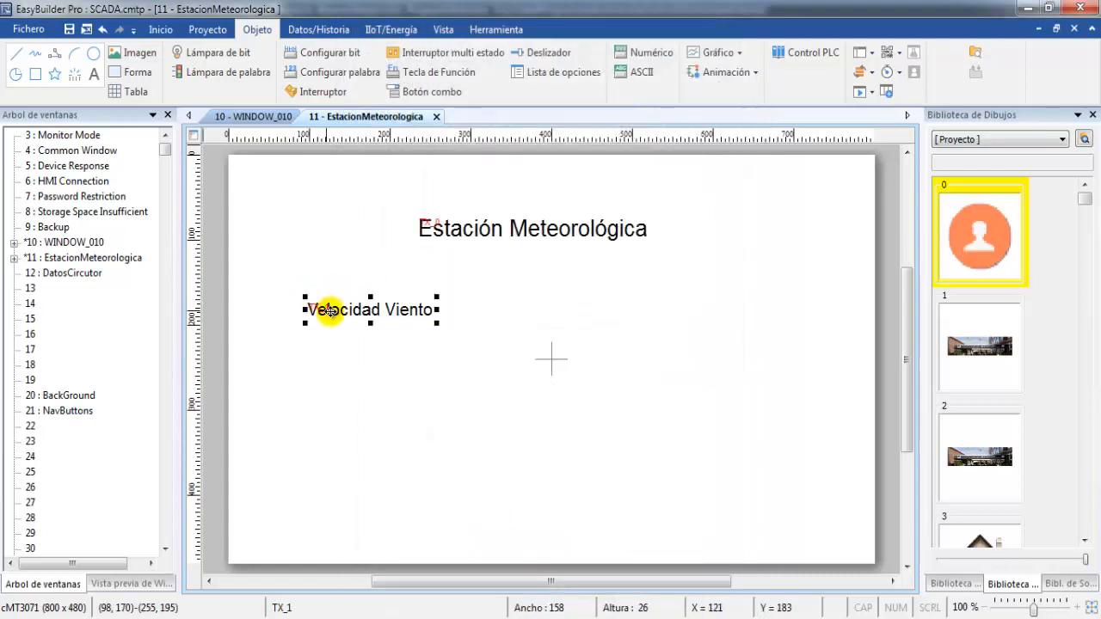
- Duplicate the Velocidad Viento label directly below it at about (97, 208) and change the copy's text to "Temperatura"
key("ctrl+c")
key("ctrl+v")
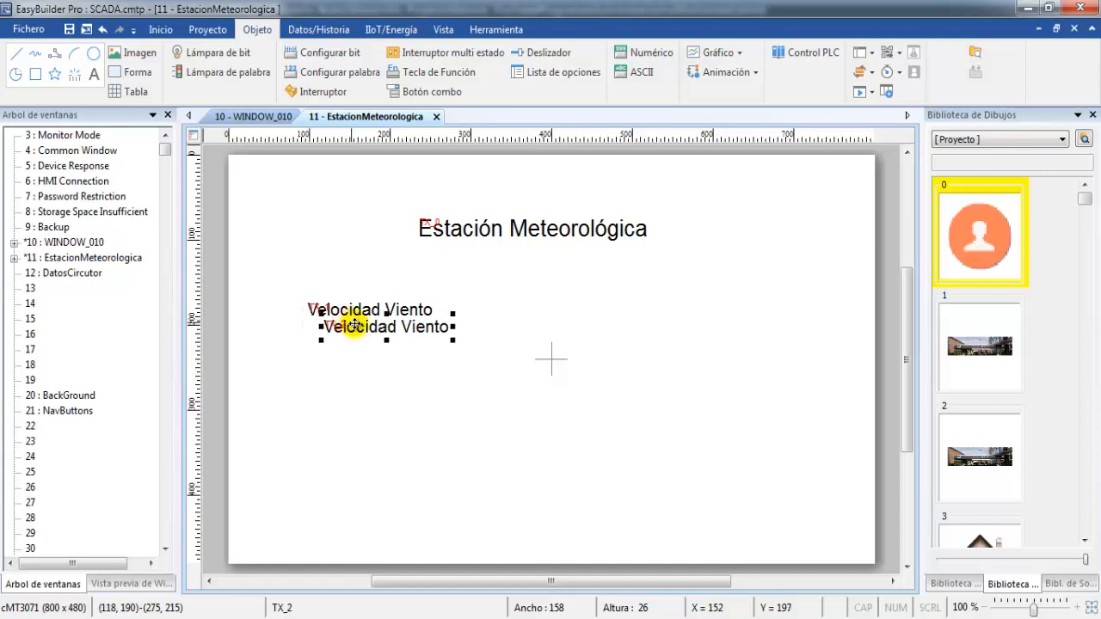
left_click_drag(339, 322, 340, 340)
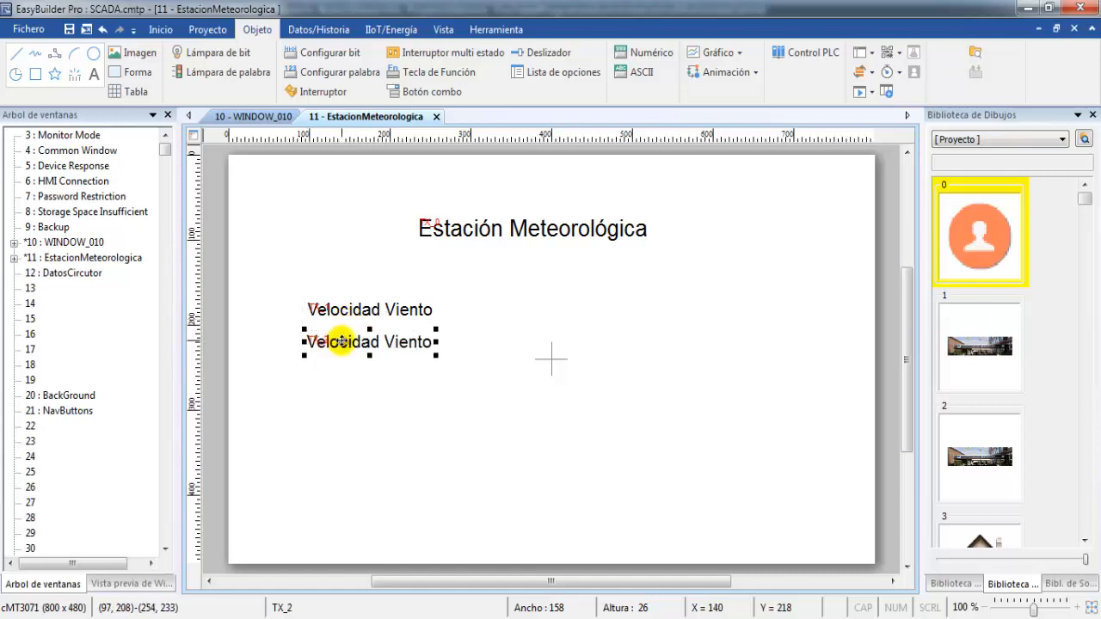
double_click(339, 341)
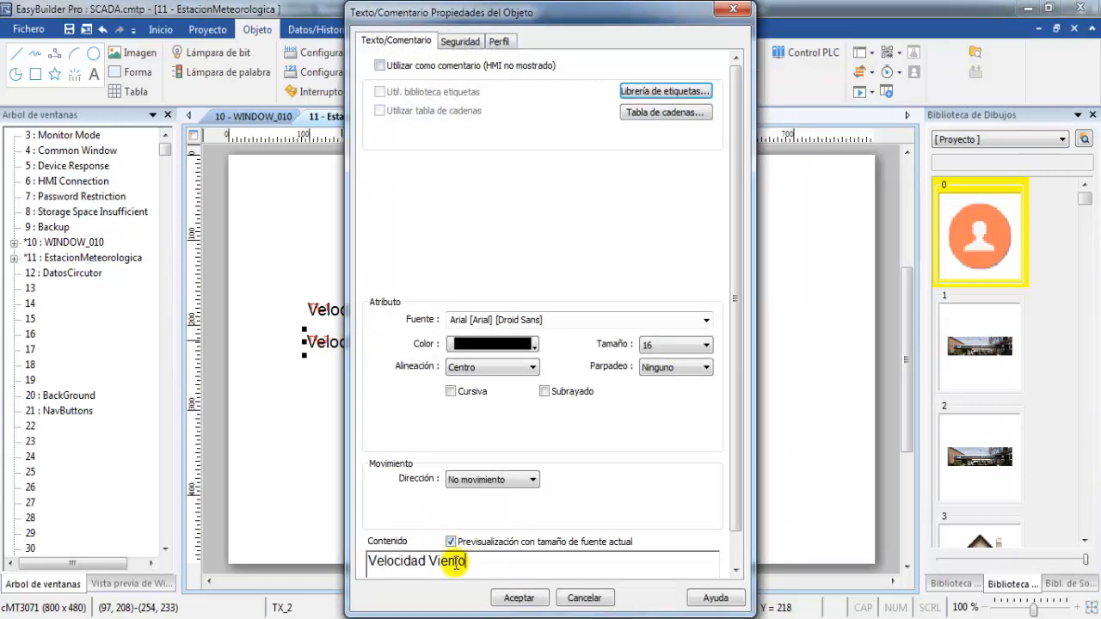
left_click_drag(482, 561, 368, 560)
type("Temperatura")
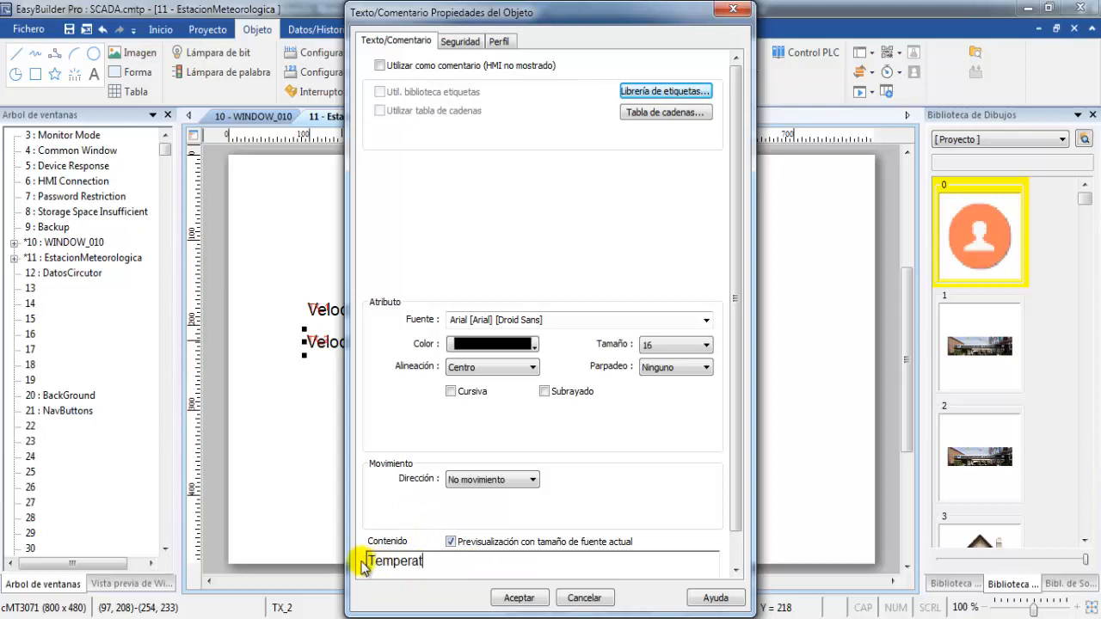
left_click(505, 598)
- Paste another Velocidad Viento label below Temperatura at about (101, 258) and change its text to "Humedad"
key("ctrl+v")
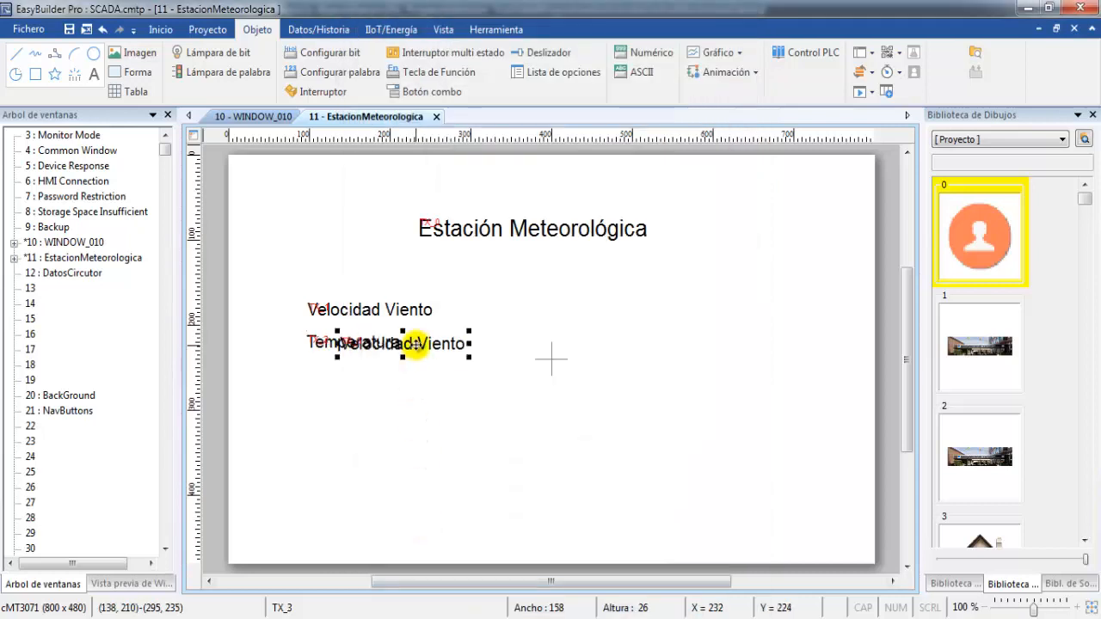
left_click_drag(418, 335, 389, 387)
double_click(389, 386)
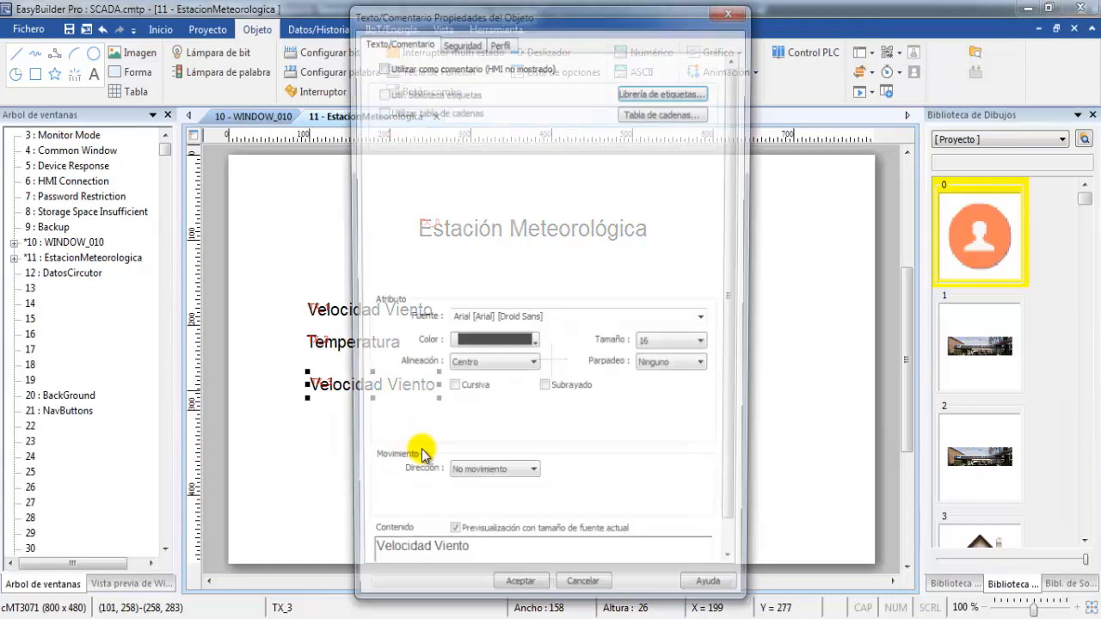
left_click_drag(473, 561, 346, 559)
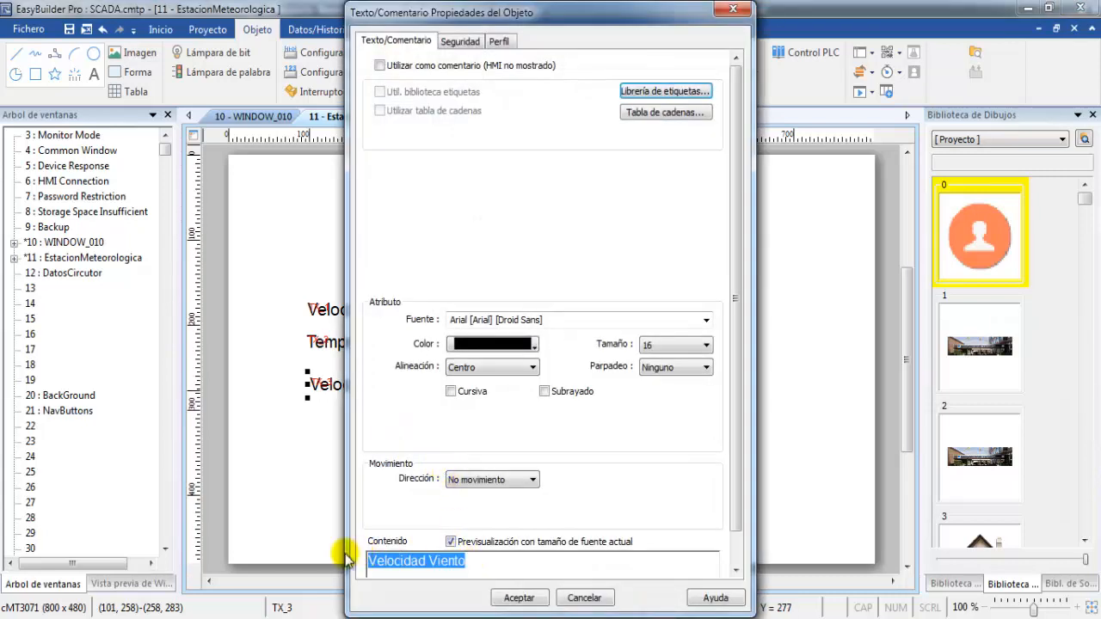
type("Humedad")
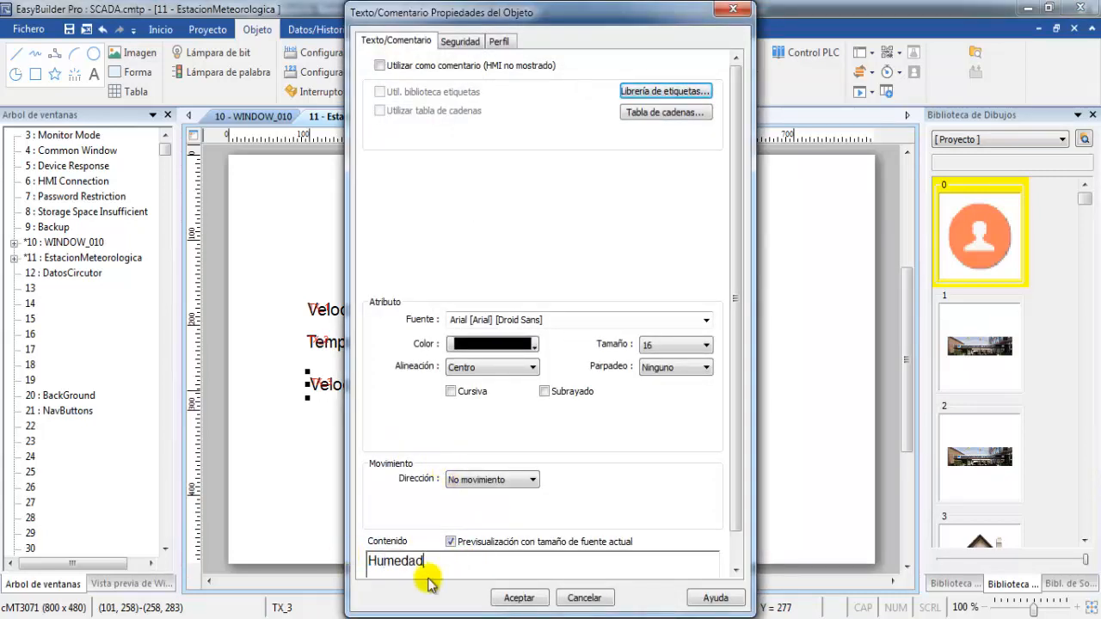
left_click(507, 597)
- Paste one more Velocidad Viento label below Humedad at about (101, 301) and change its text to "Intensidad Radiación"
left_click(395, 461)
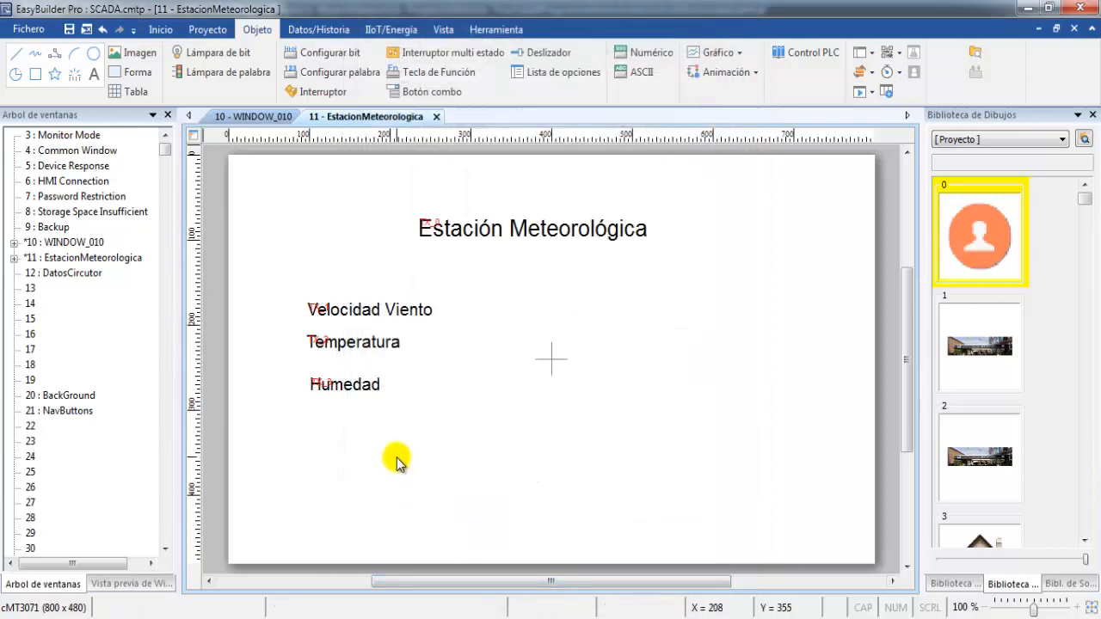
key("ctrl+v")
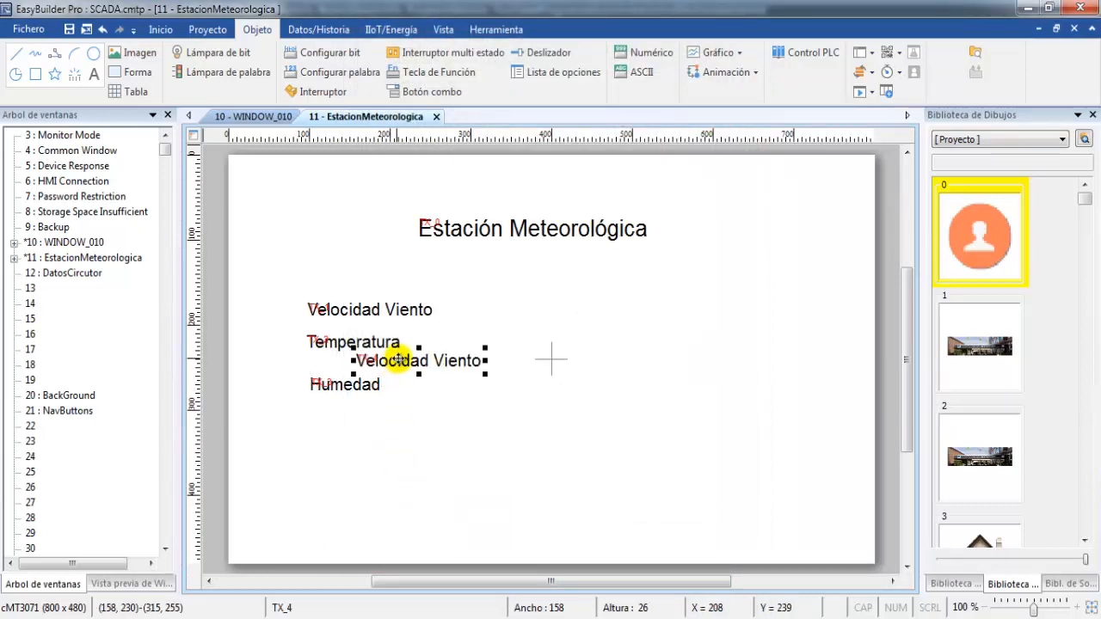
left_click_drag(401, 361, 362, 420)
double_click(399, 419)
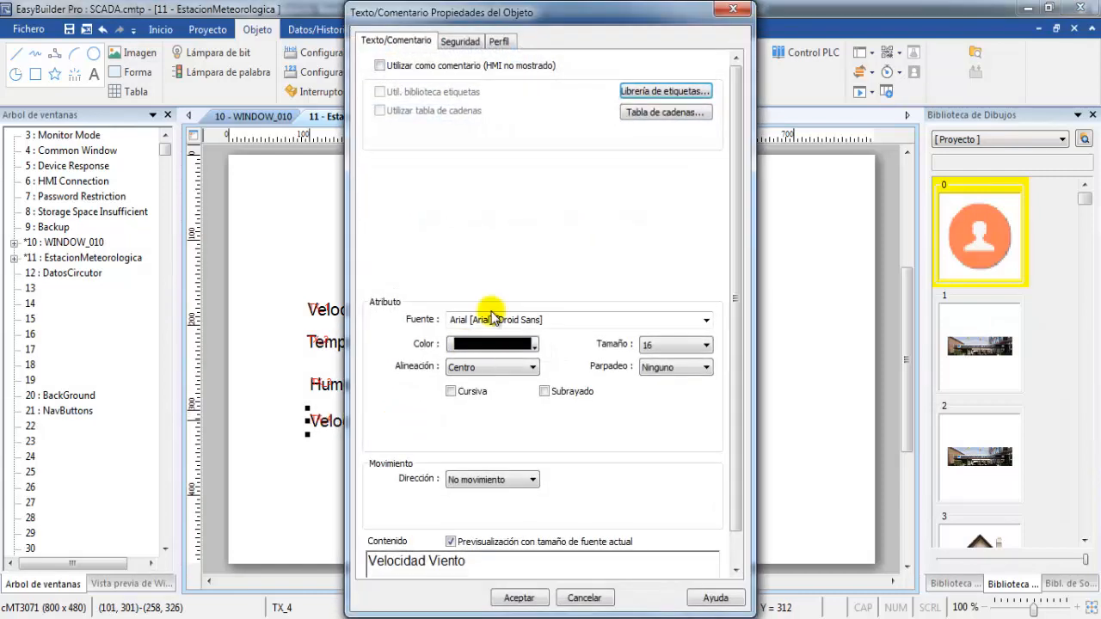
left_click_drag(483, 563, 334, 563)
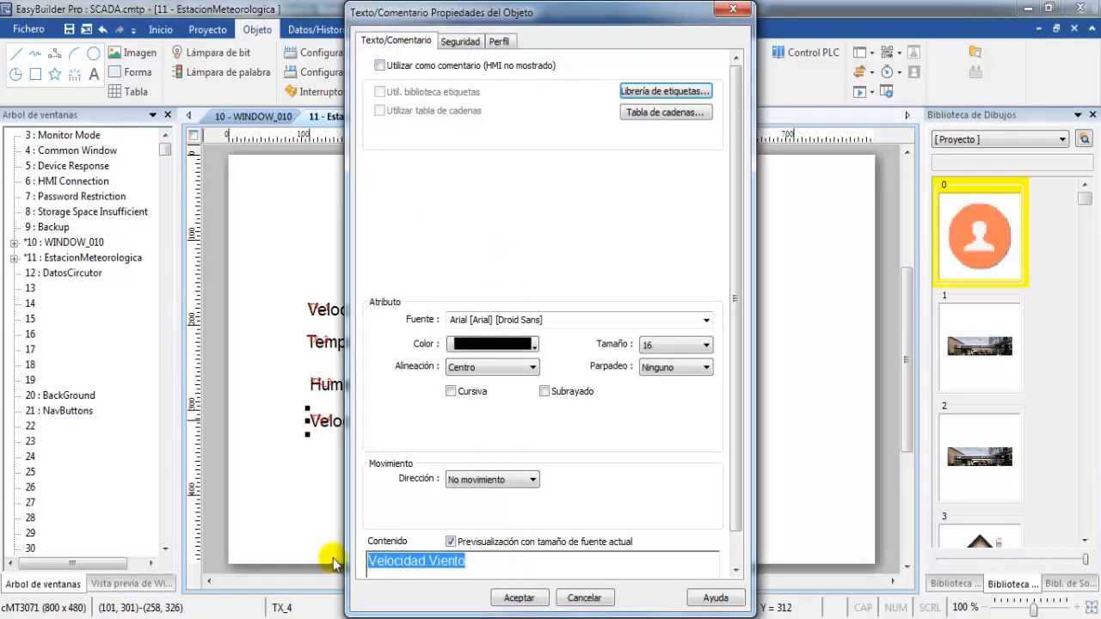
type("Intensidad Radiaci")
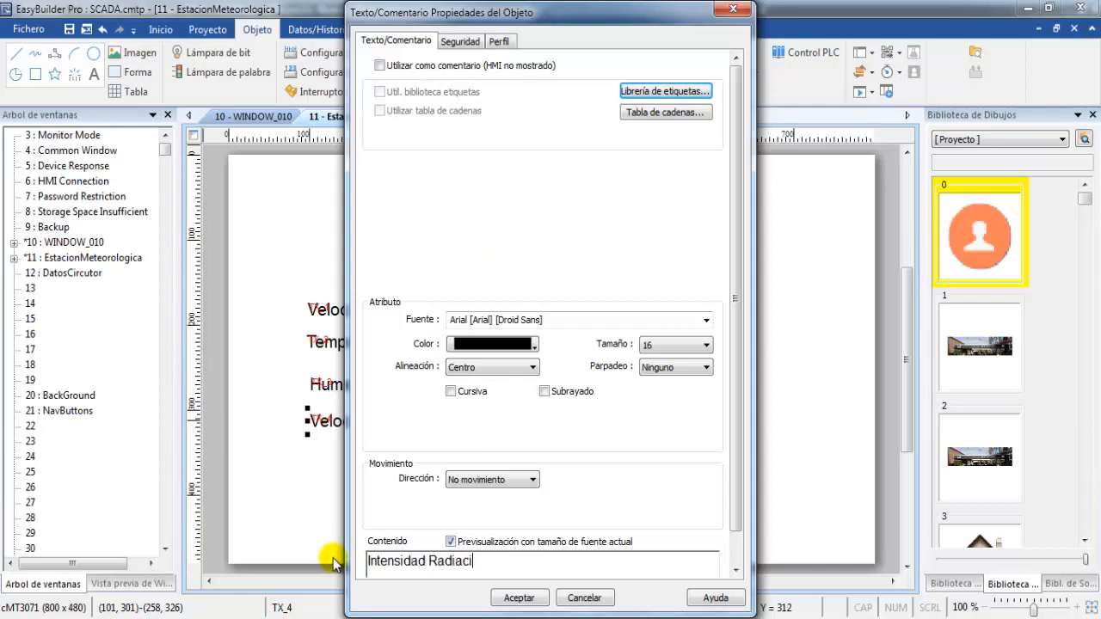
type("ón")
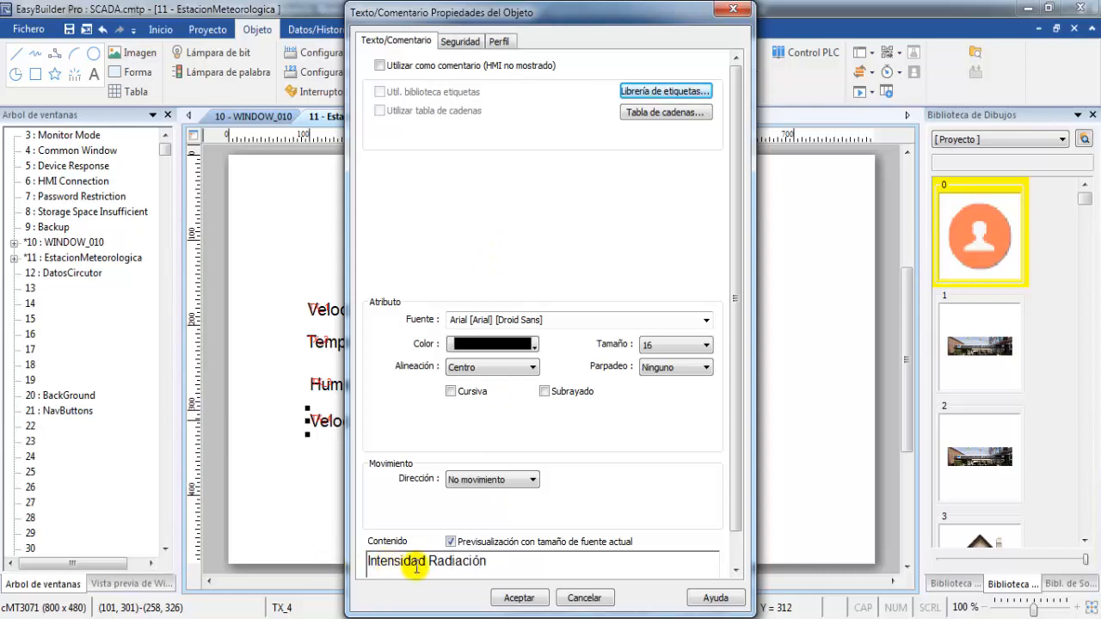
left_click(518, 597)
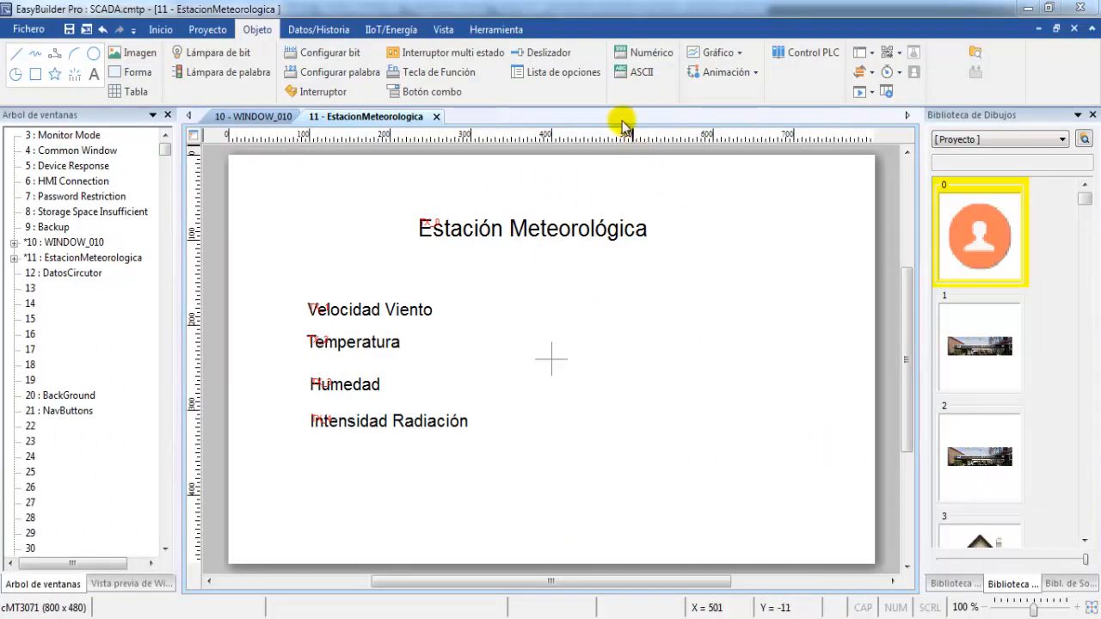
- Start a new numeric object on the Siemens S7-1200/S7-1500 device and assign it the address VariablesWeintek.VelocidadViento
left_click(632, 53)
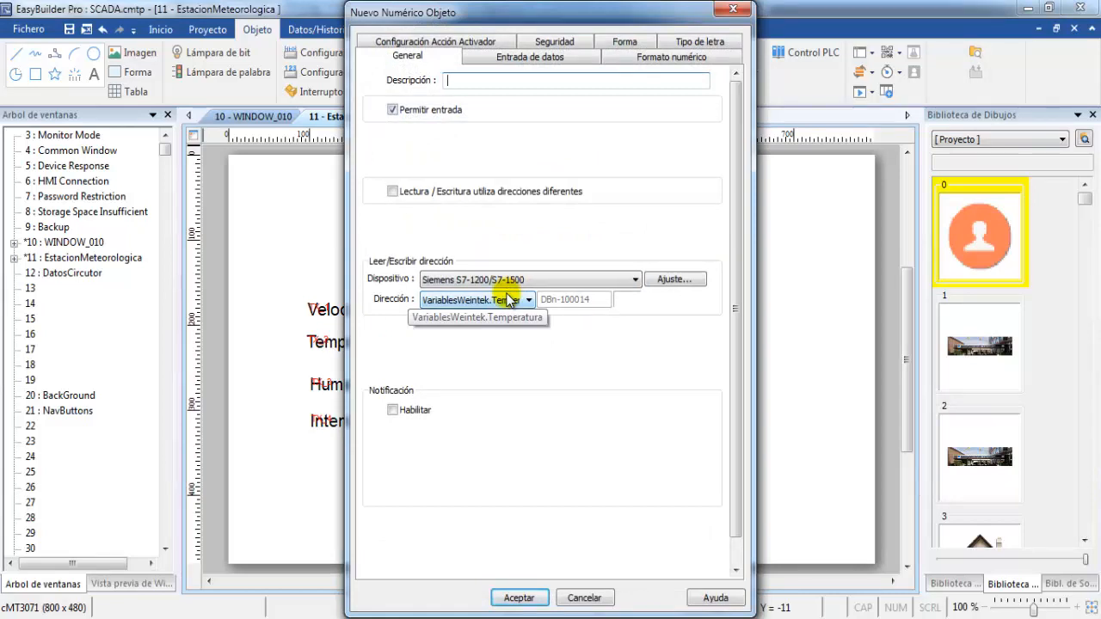
left_click_drag(515, 18, 669, 19)
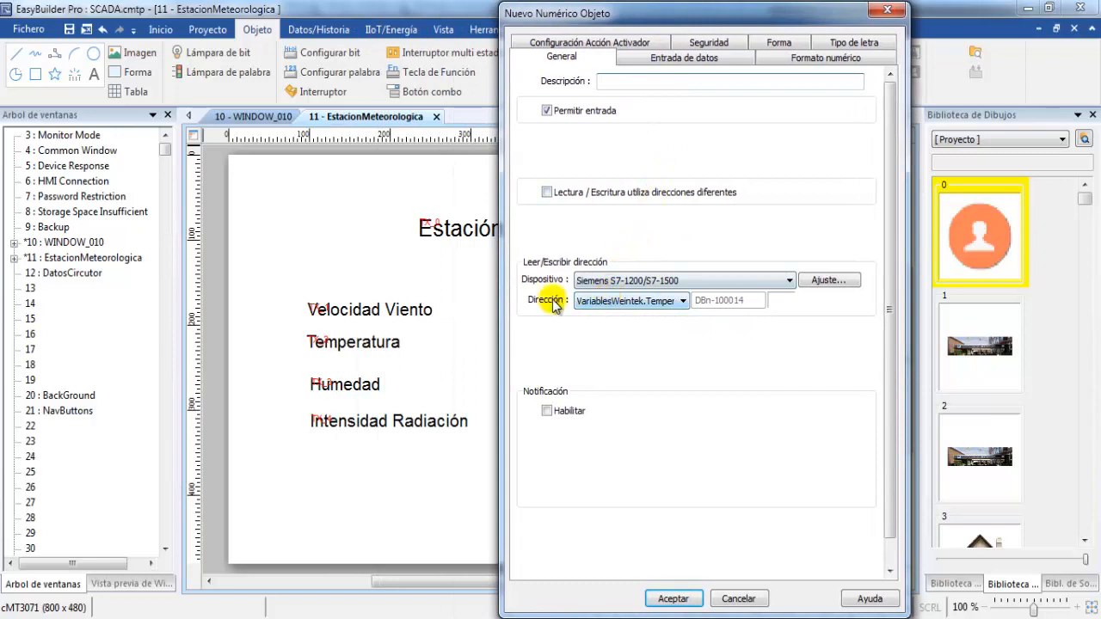
left_click(683, 301)
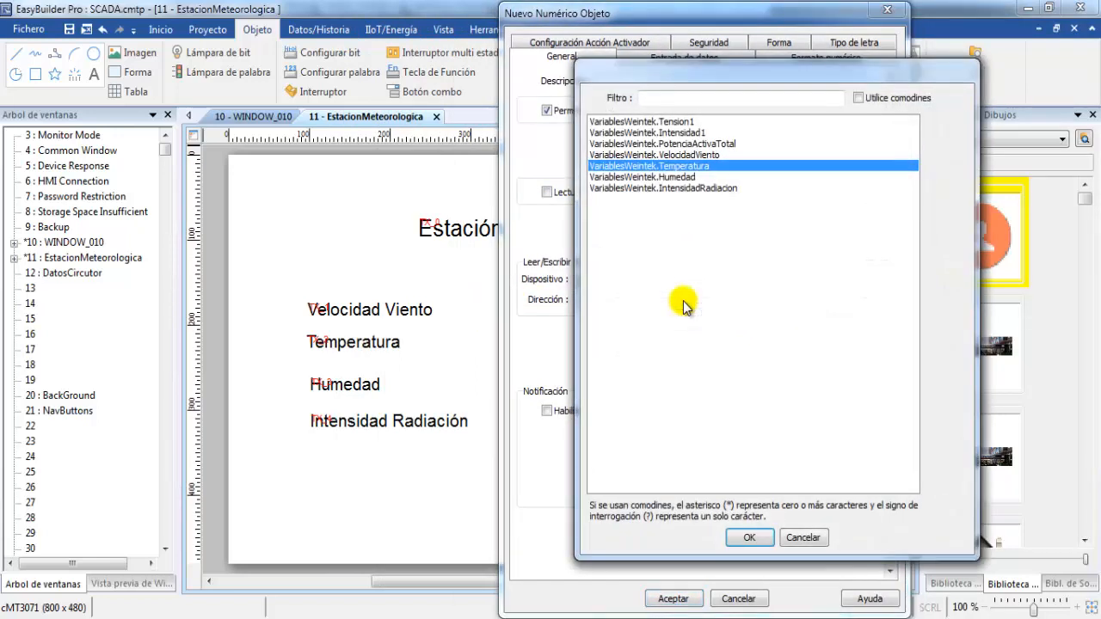
left_click(689, 155)
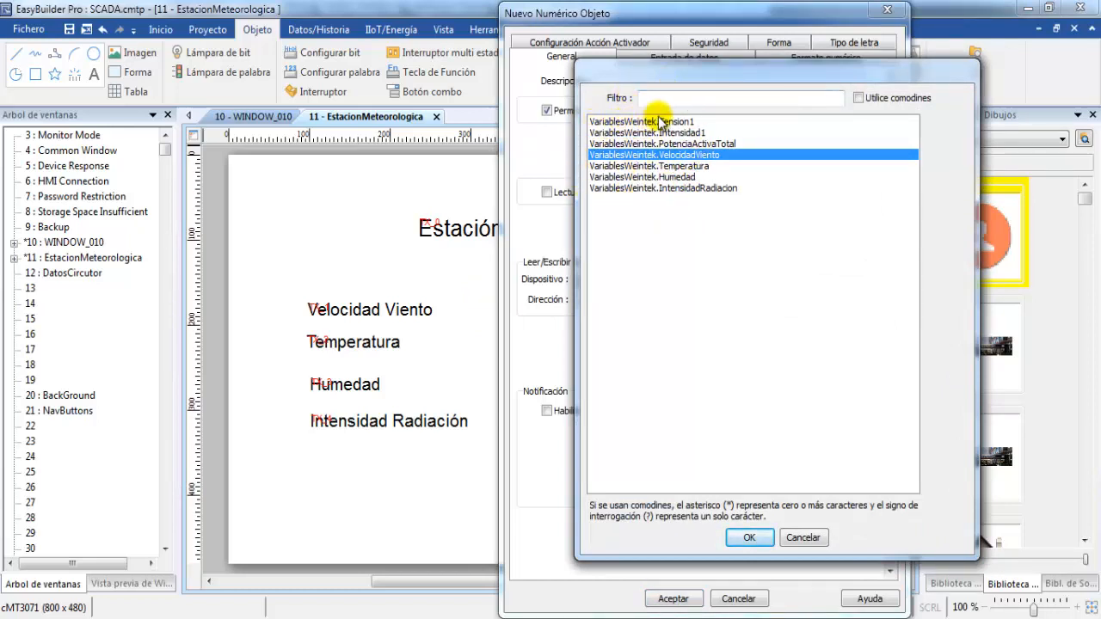
left_click(748, 538)
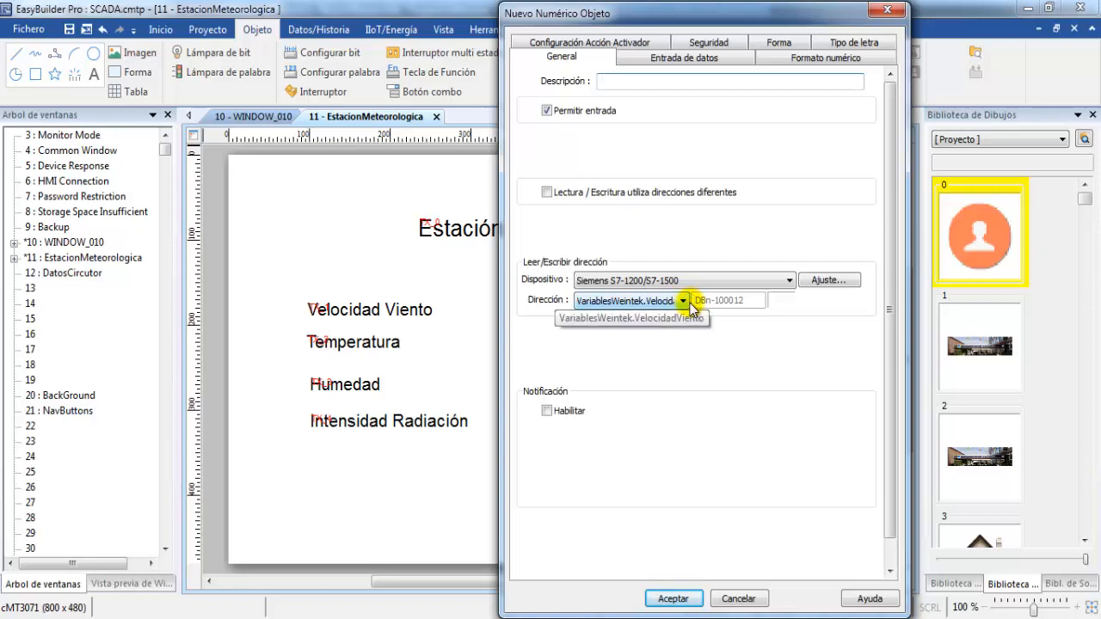
- Set the new numeric object's display format to "** m/seg" and accept its settings
left_click(805, 57)
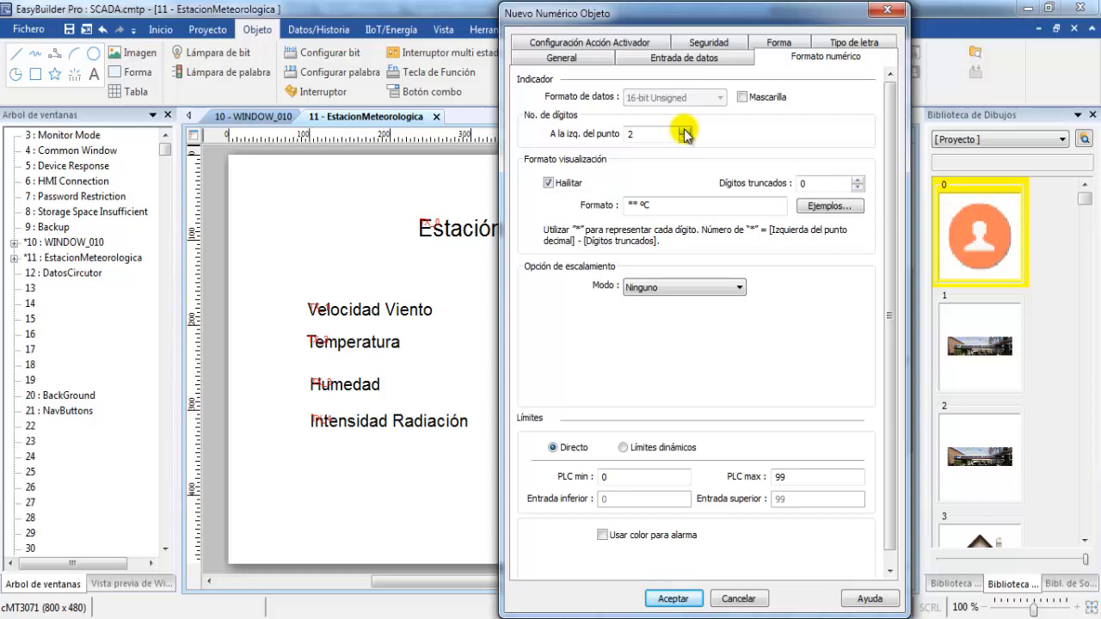
left_click(548, 182)
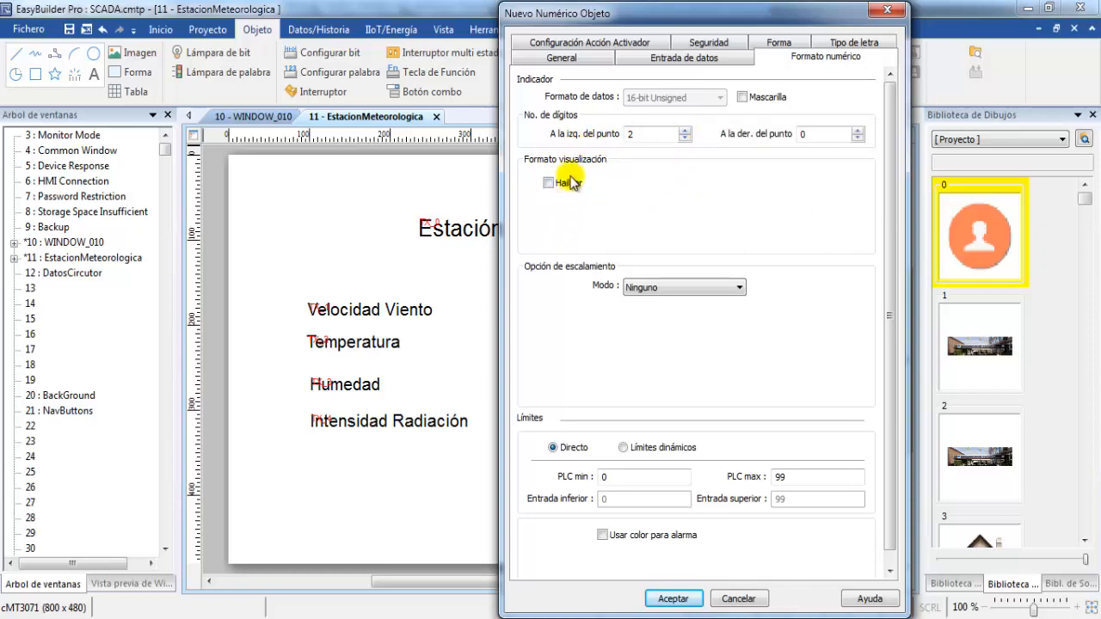
left_click(549, 183)
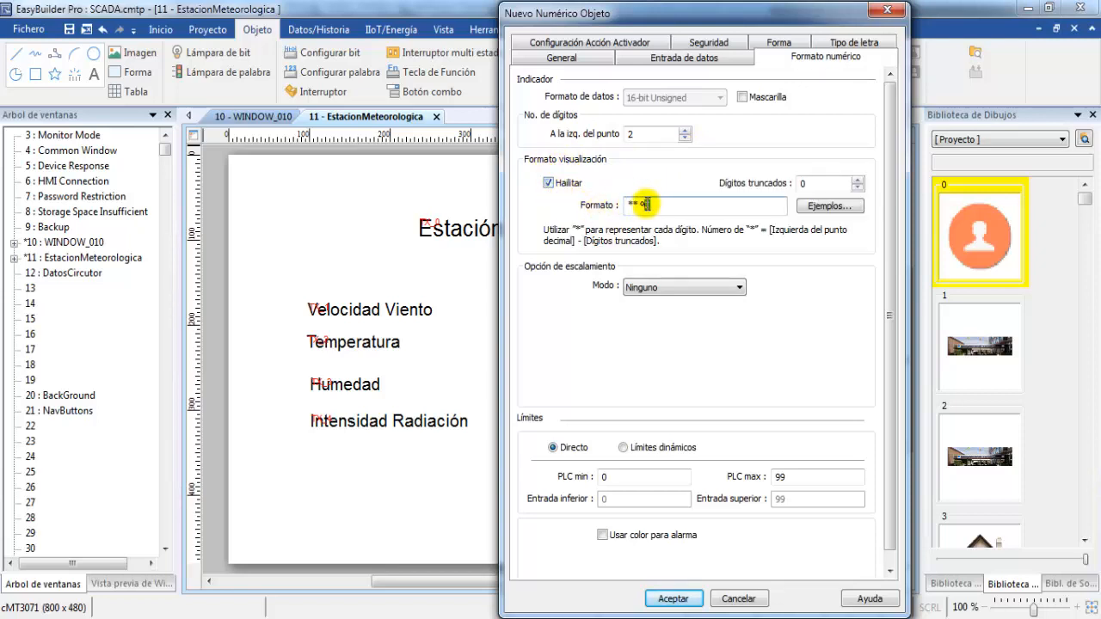
type("*")
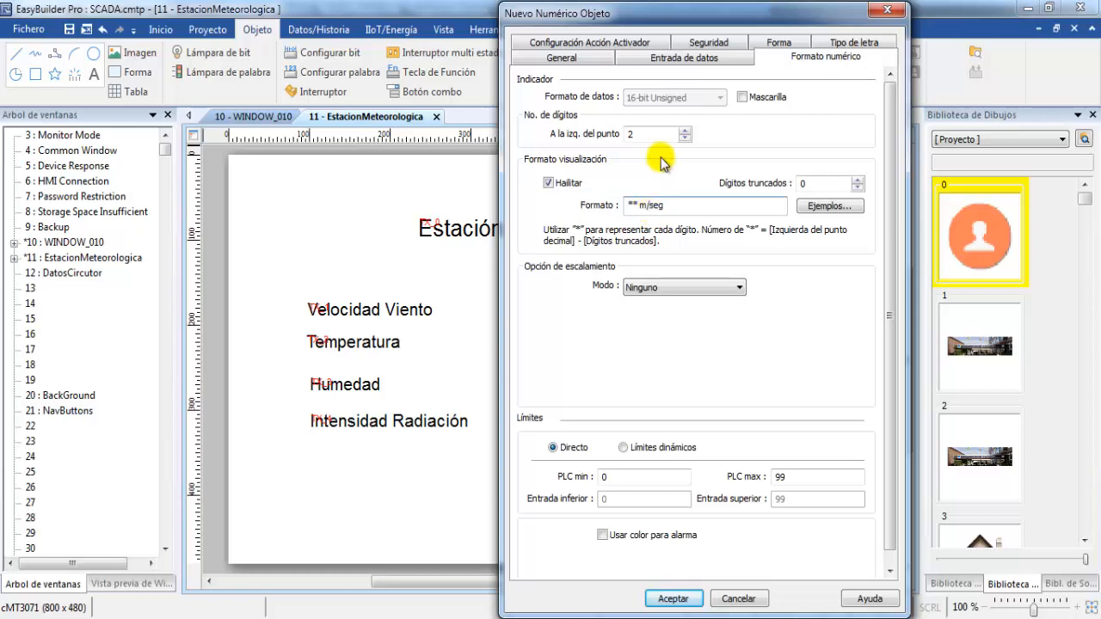
left_click(680, 599)
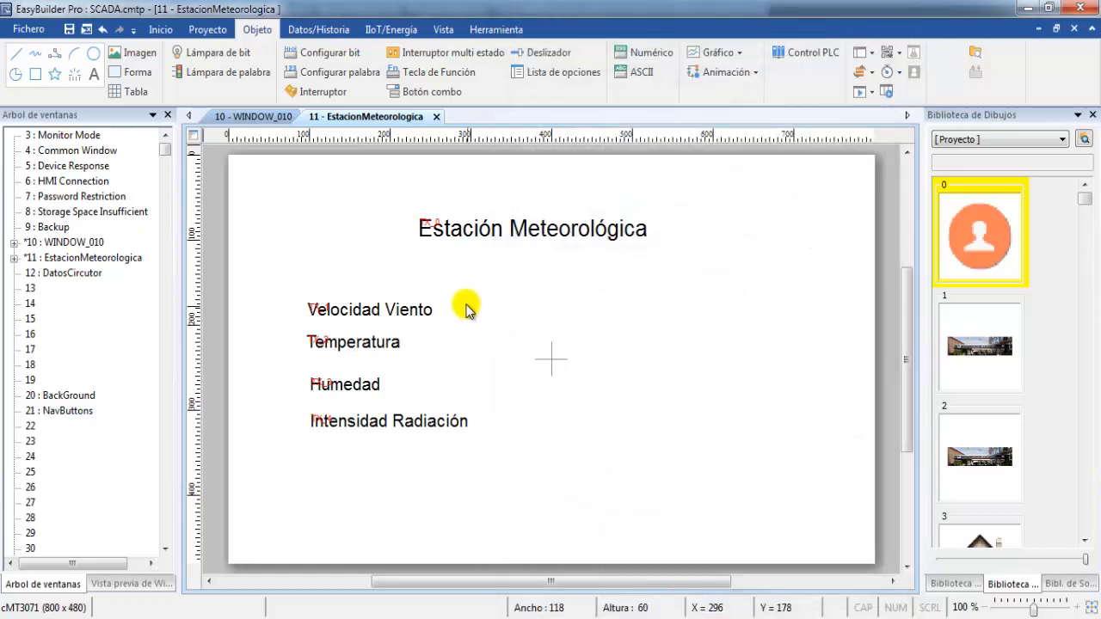
- Place the numeric object beside the Velocidad Viento label at about (290, 165) and resize it to about 136 × 31
left_click(474, 287)
left_click_drag(569, 339, 555, 303)
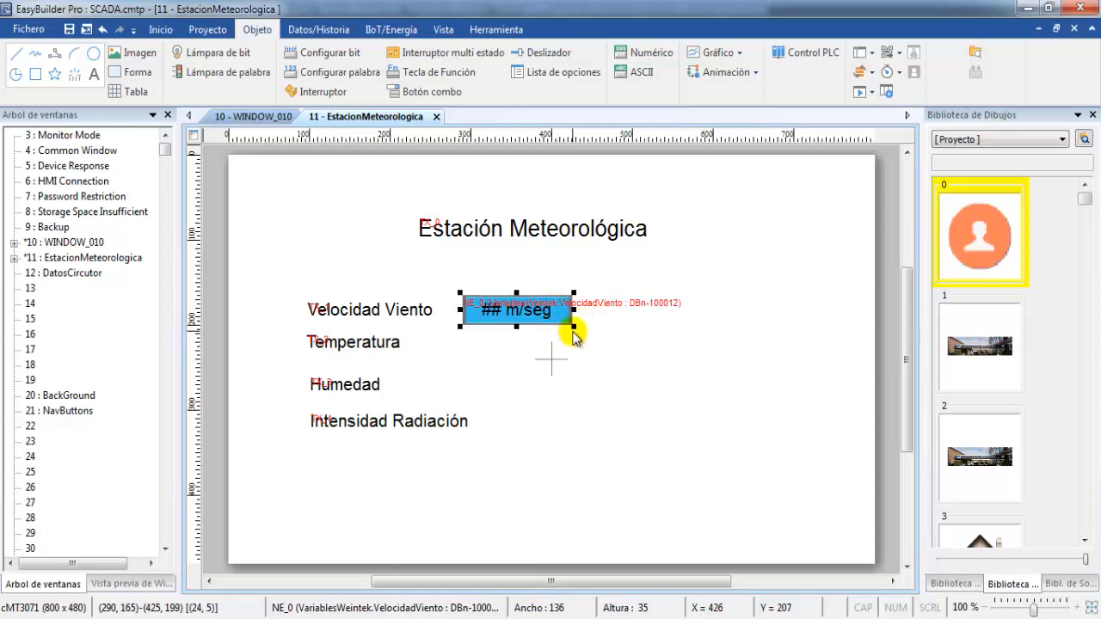
left_click_drag(573, 323, 573, 320)
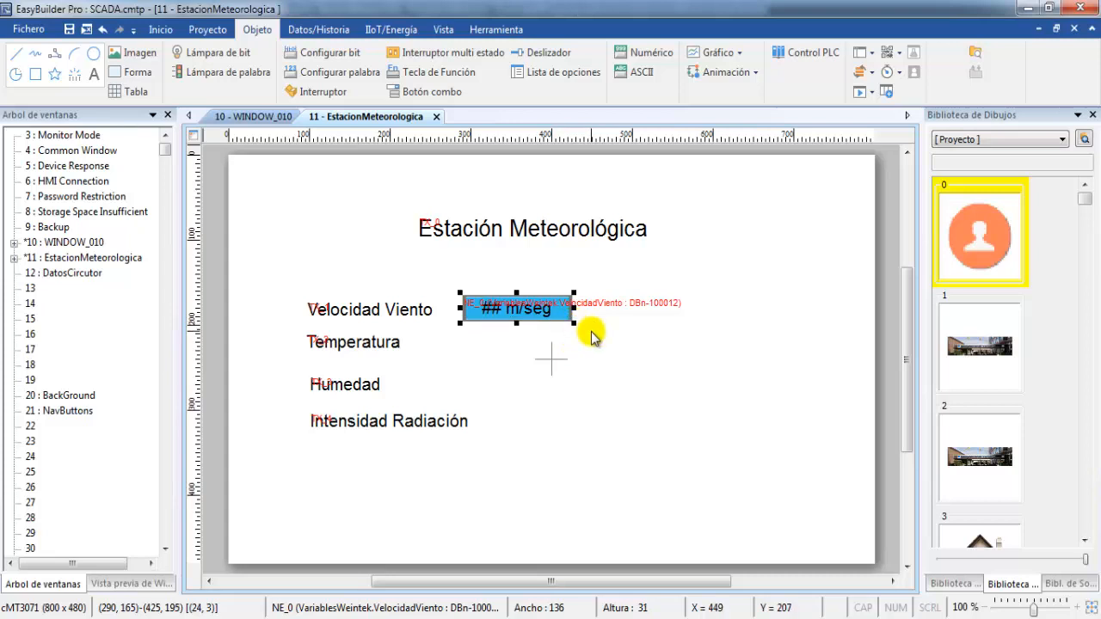
- Duplicate the wind speed numeric object beside the Temperatura label at about (279, 207) and assign it VariablesWeintek.Temperatura
key("ctrl+v")
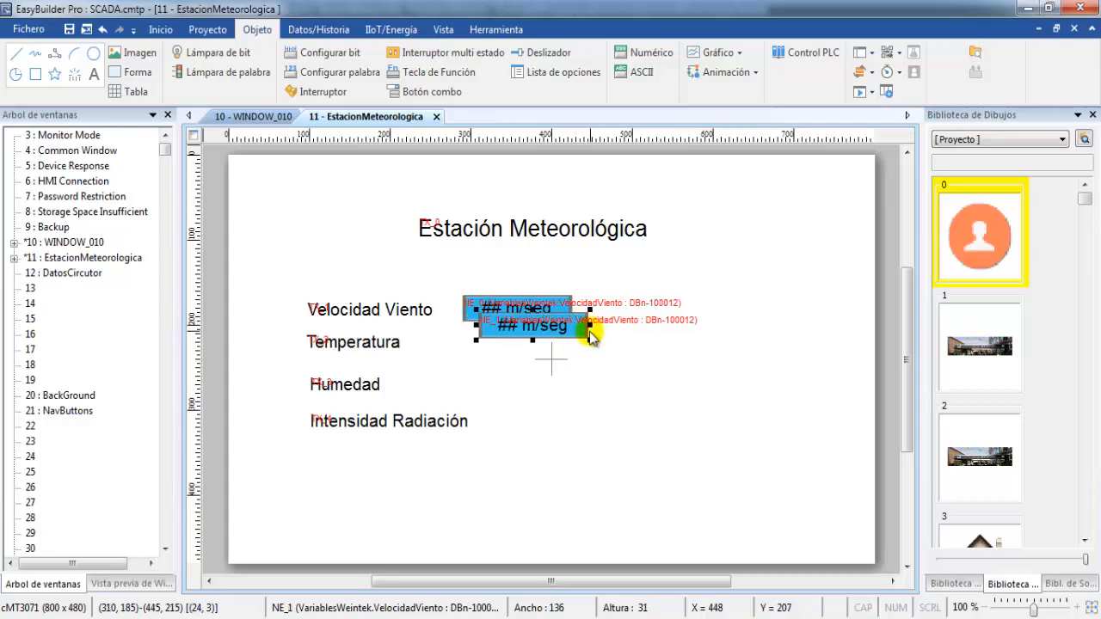
left_click_drag(580, 321, 555, 347)
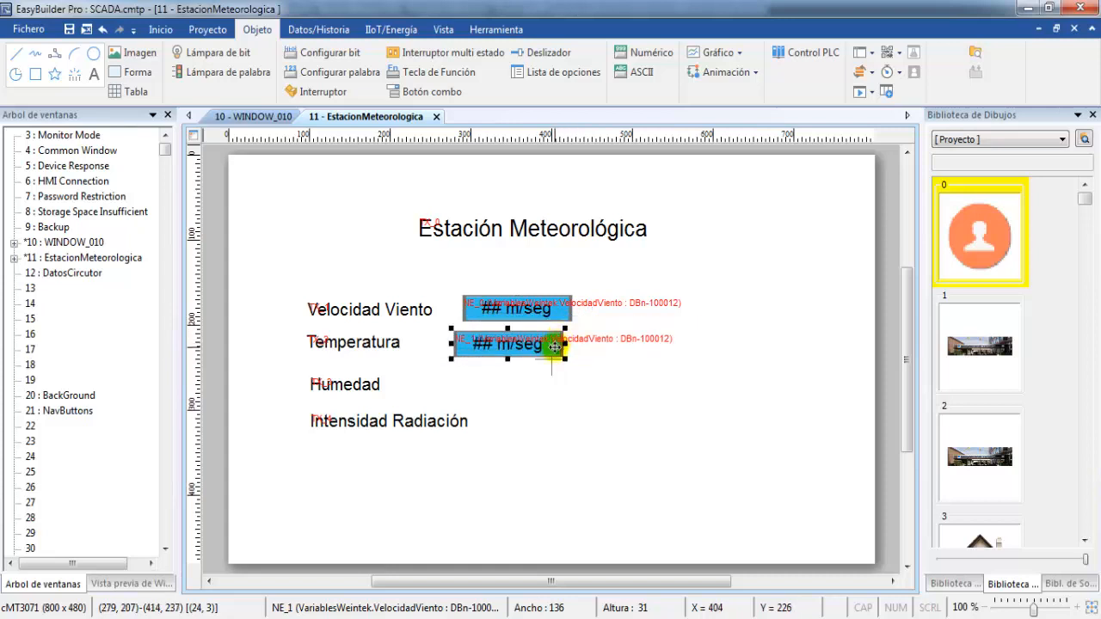
double_click(555, 347)
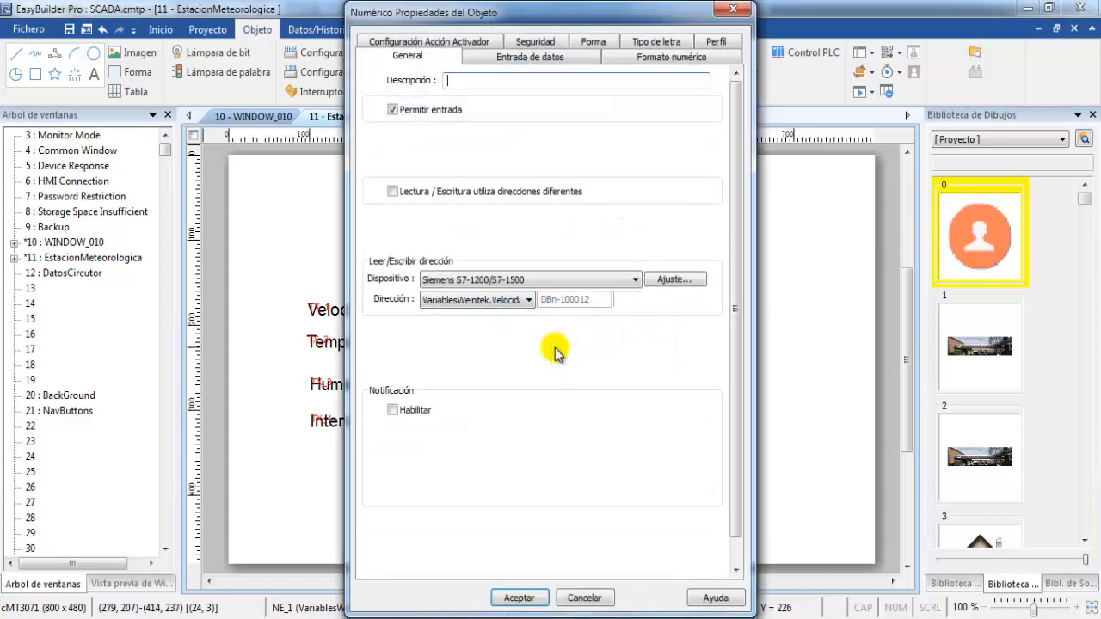
left_click(529, 300)
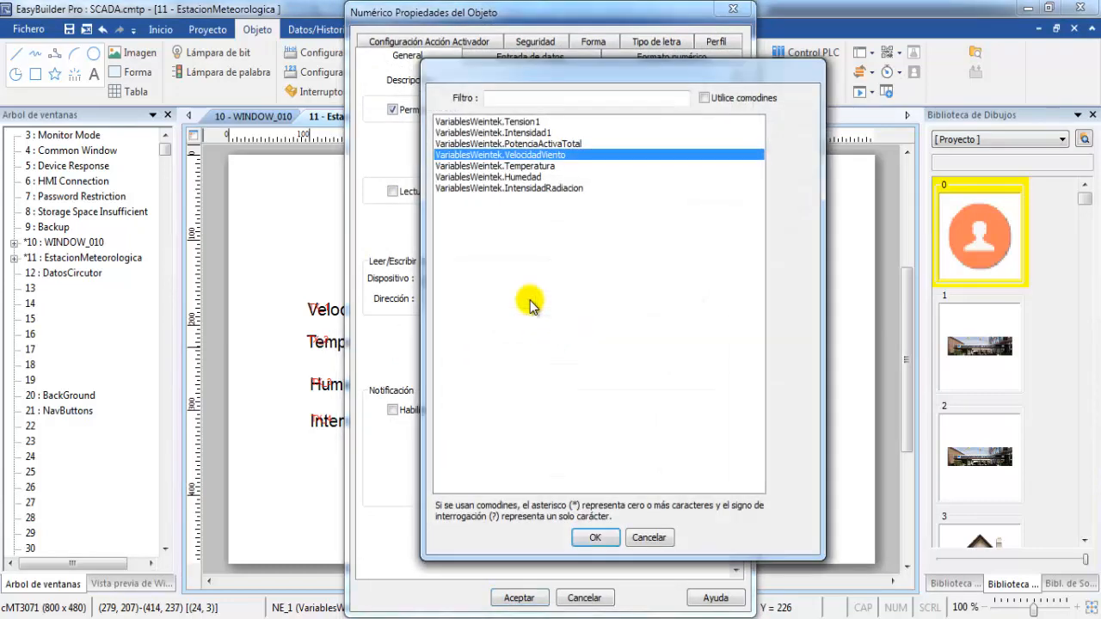
left_click(531, 166)
left_click(595, 536)
- Set the temperature numeric object's display format to "** º C" and resize the object to about 133 × 27
left_click_drag(572, 19, 787, 23)
left_click(877, 58)
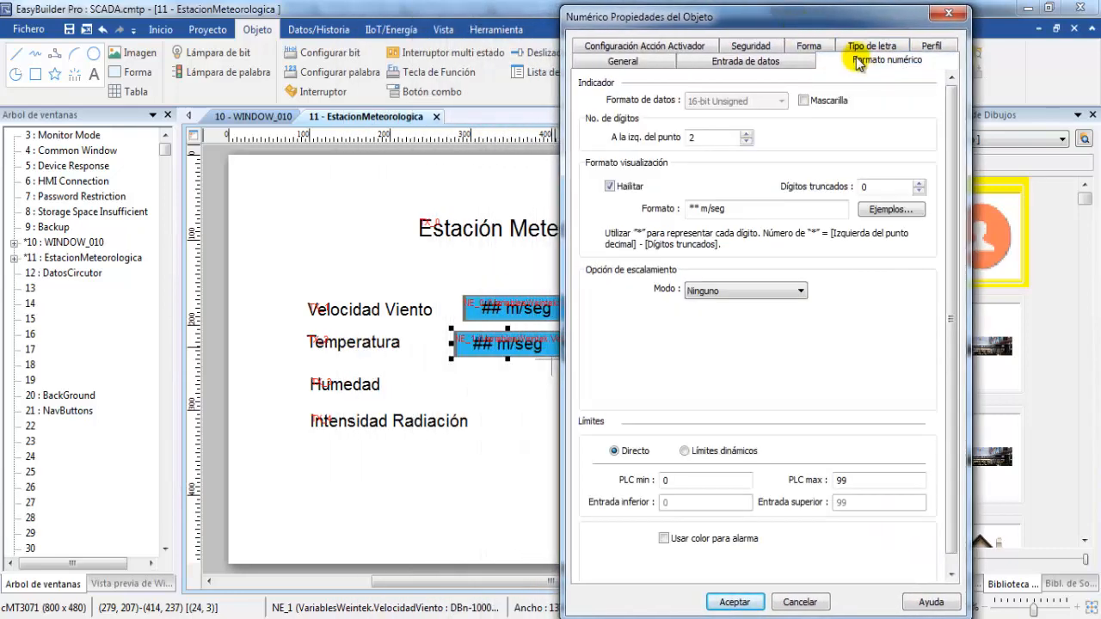
left_click_drag(700, 209, 731, 208)
type("°C")
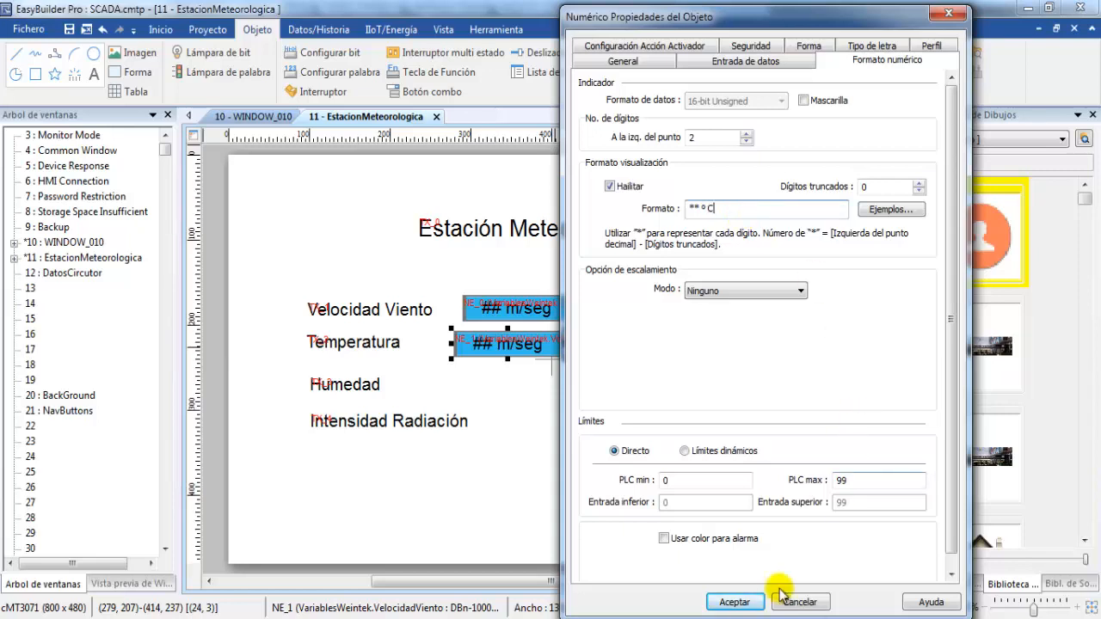
left_click(734, 602)
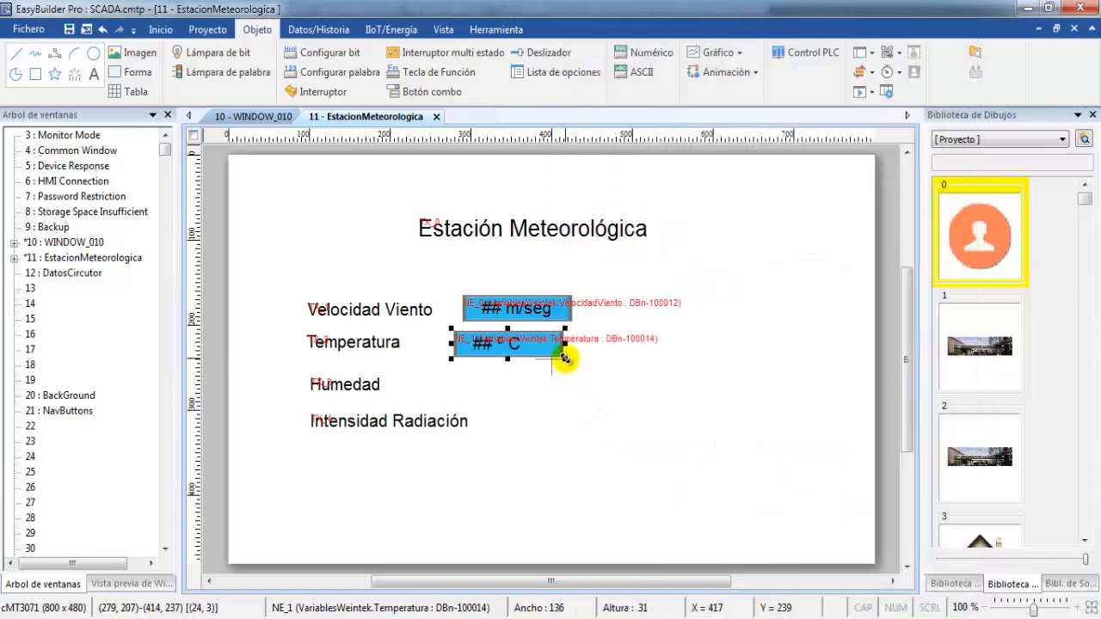
left_click_drag(564, 358, 562, 354)
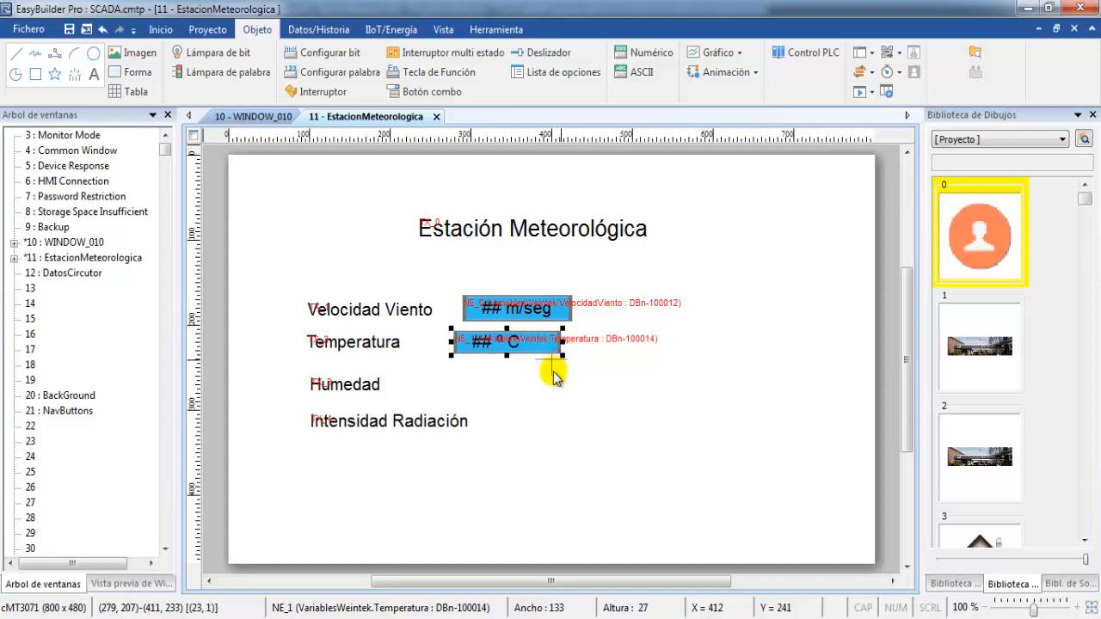
- Paste another copy of the wind speed numeric object into the EstacionMeteorologica window
left_click(472, 380)
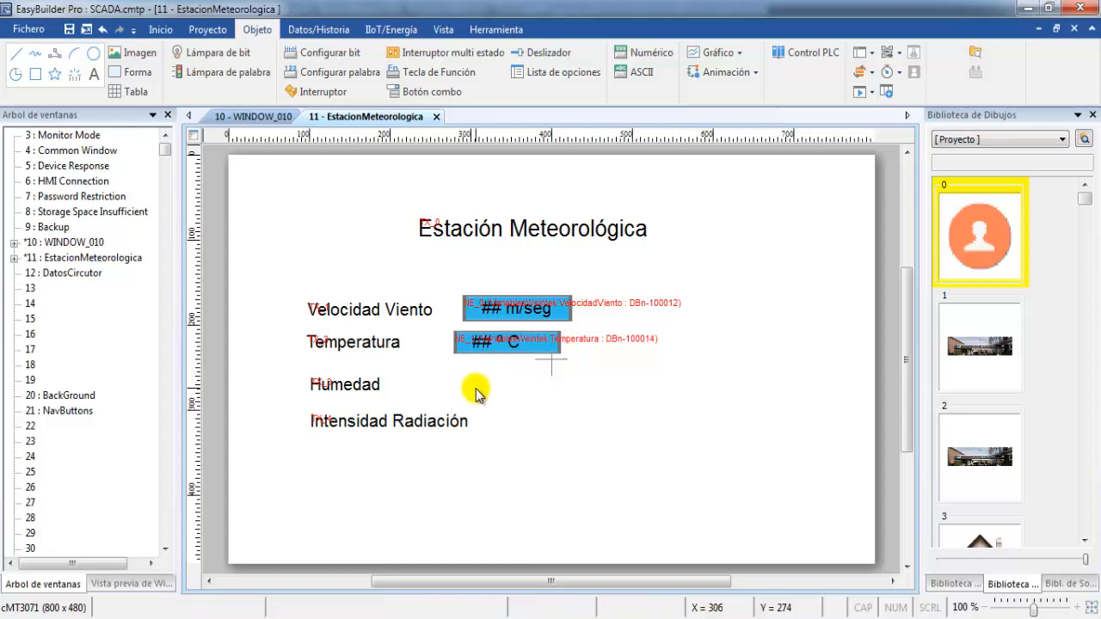
key("ctrl+v")
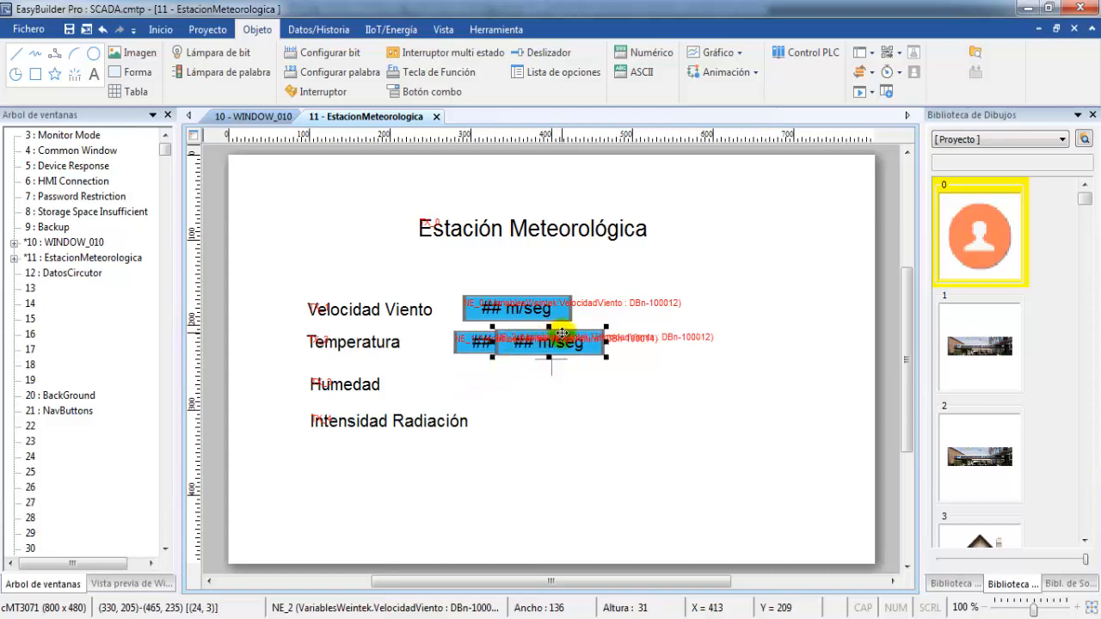